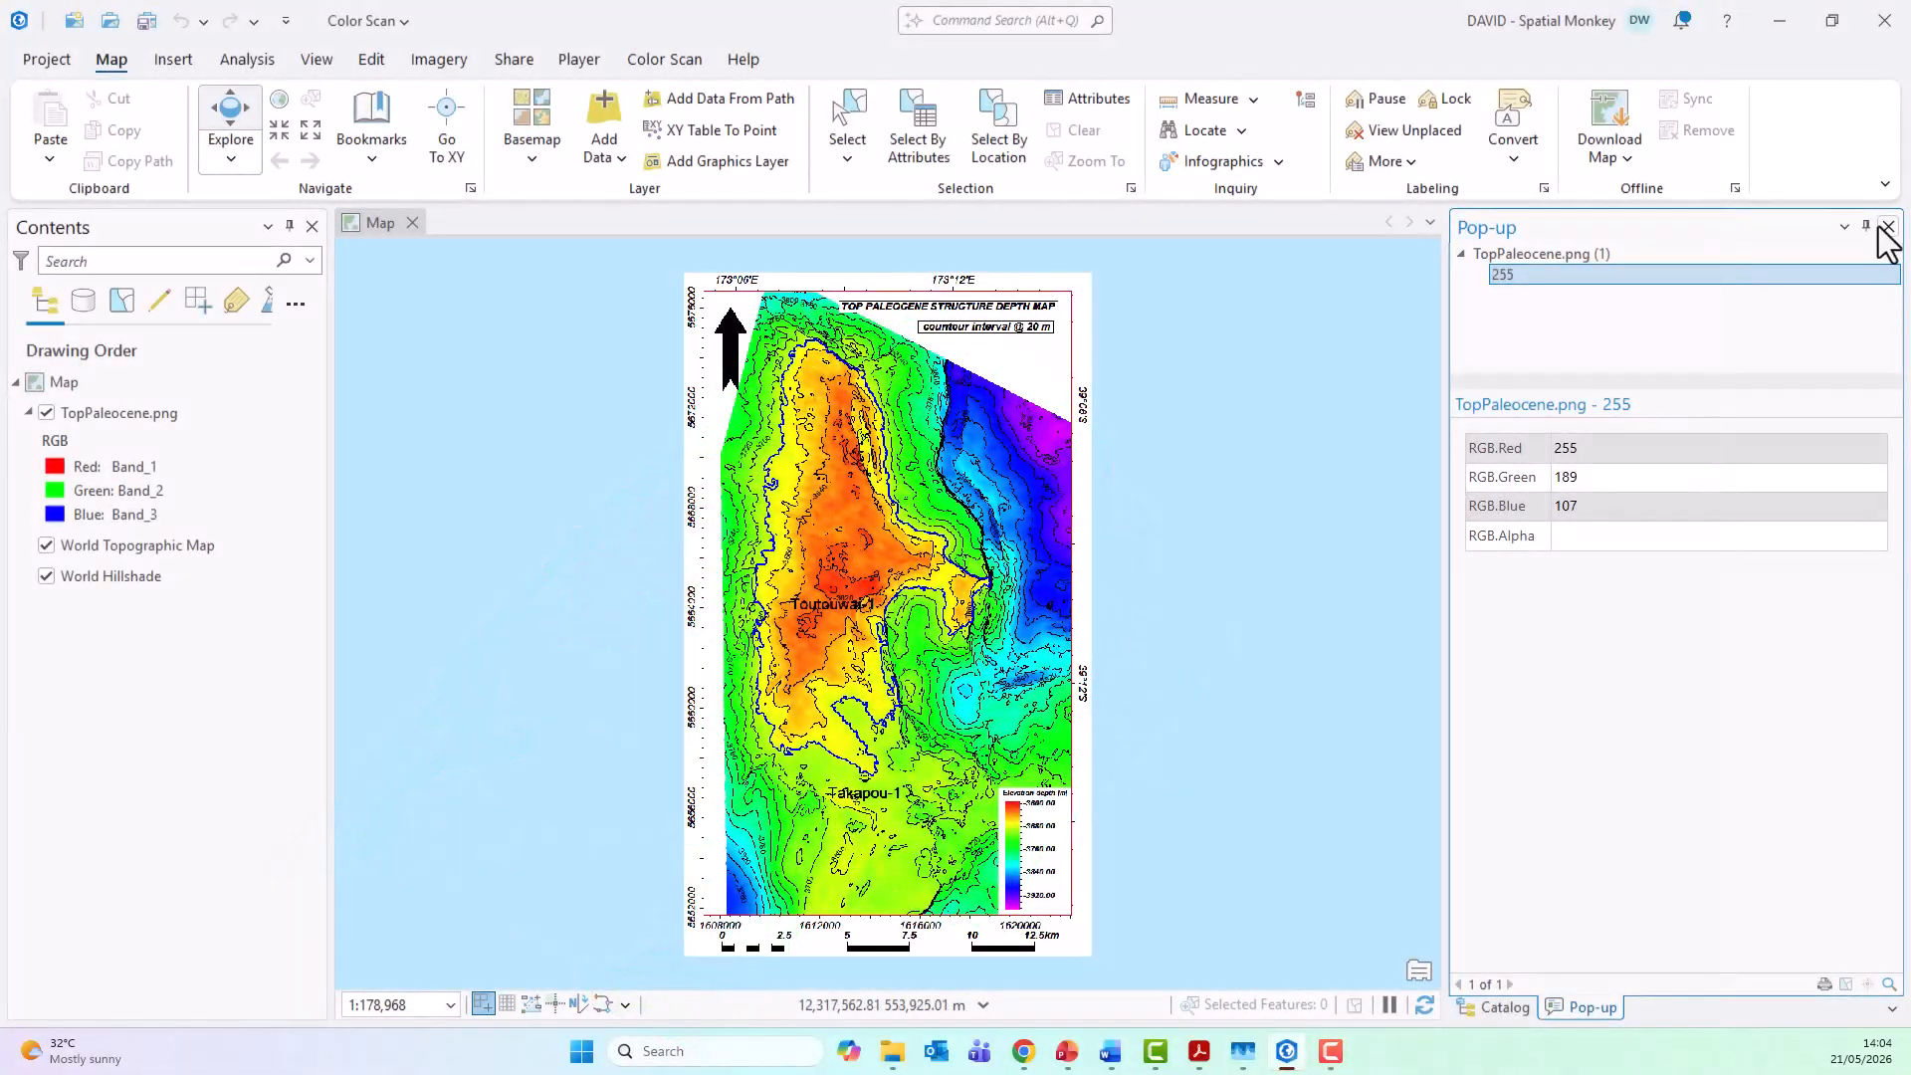
Step: Close the pop-up results, set TopPaleocene.png as the active raster for Color Scan, and start Colors to Values
{"action": "left_click", "coordinate": [1886, 228]}
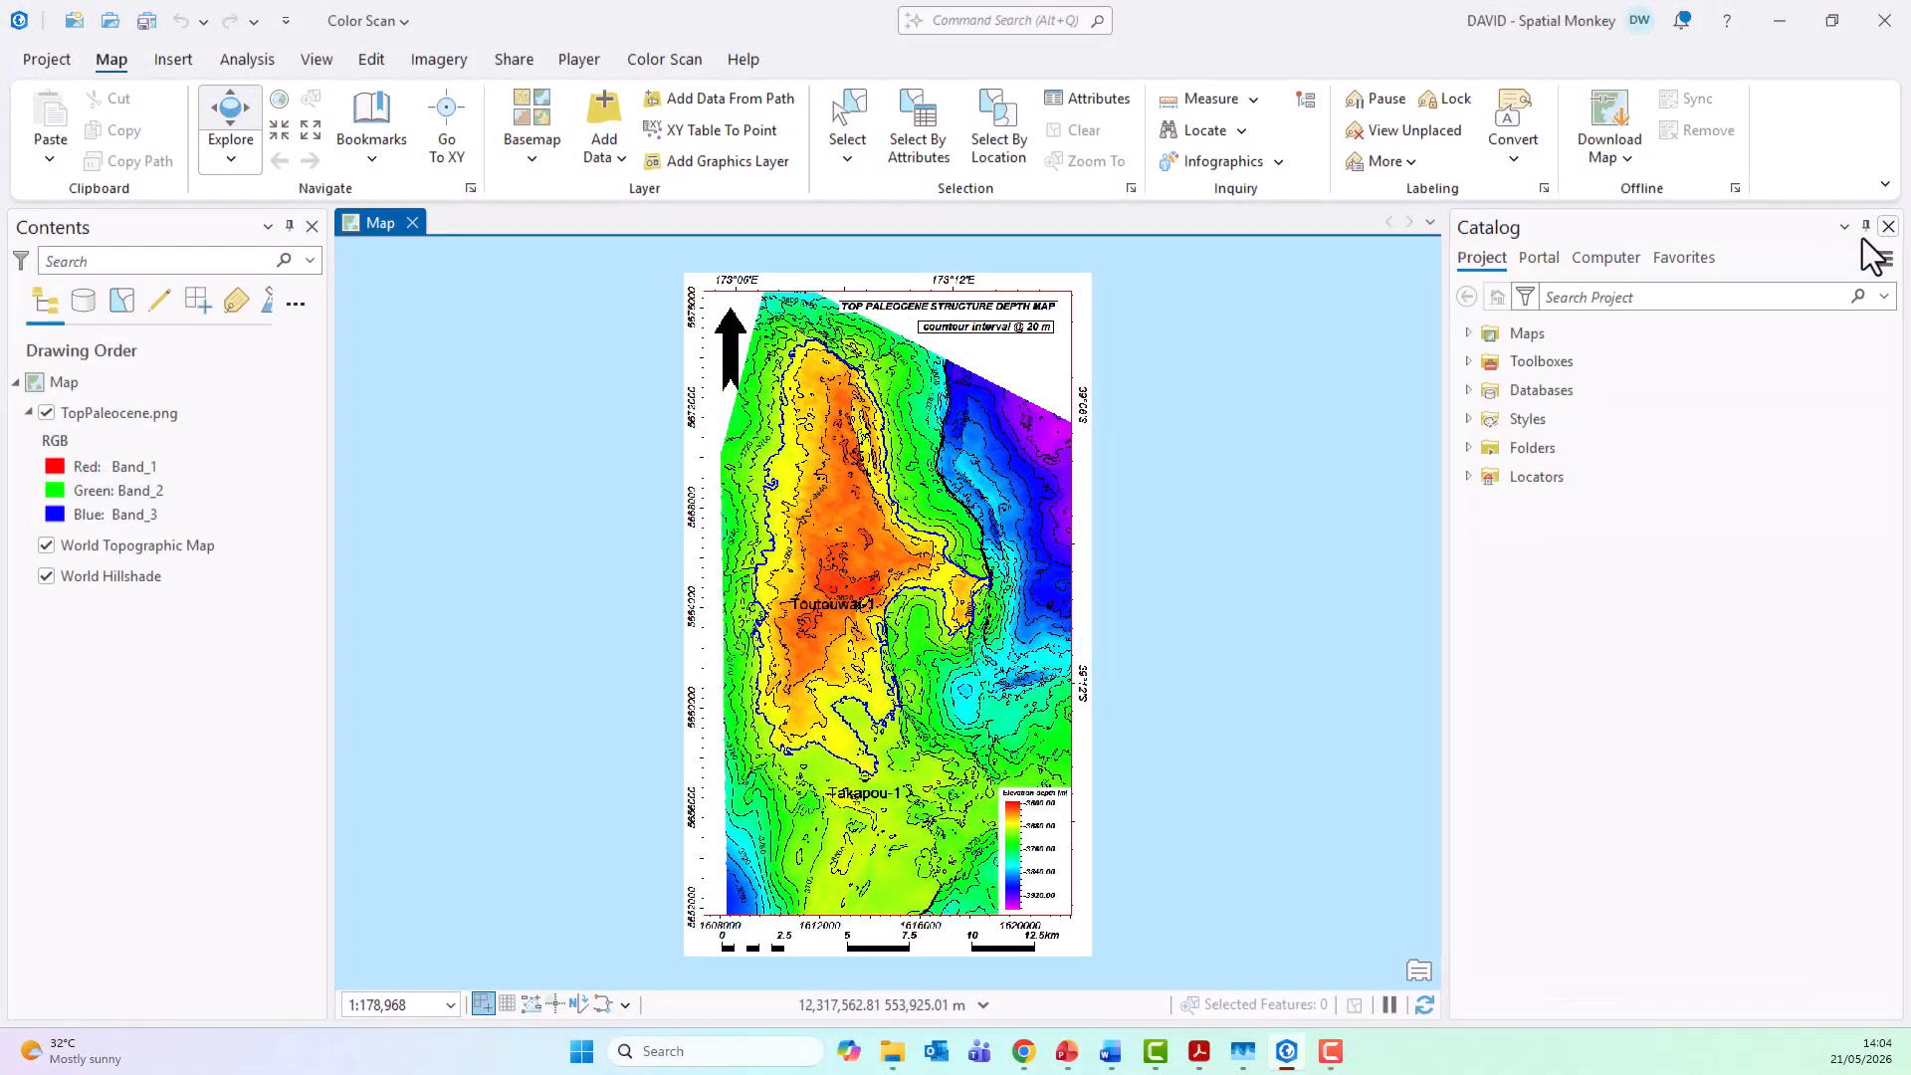
{"action": "left_click", "coordinate": [661, 62]}
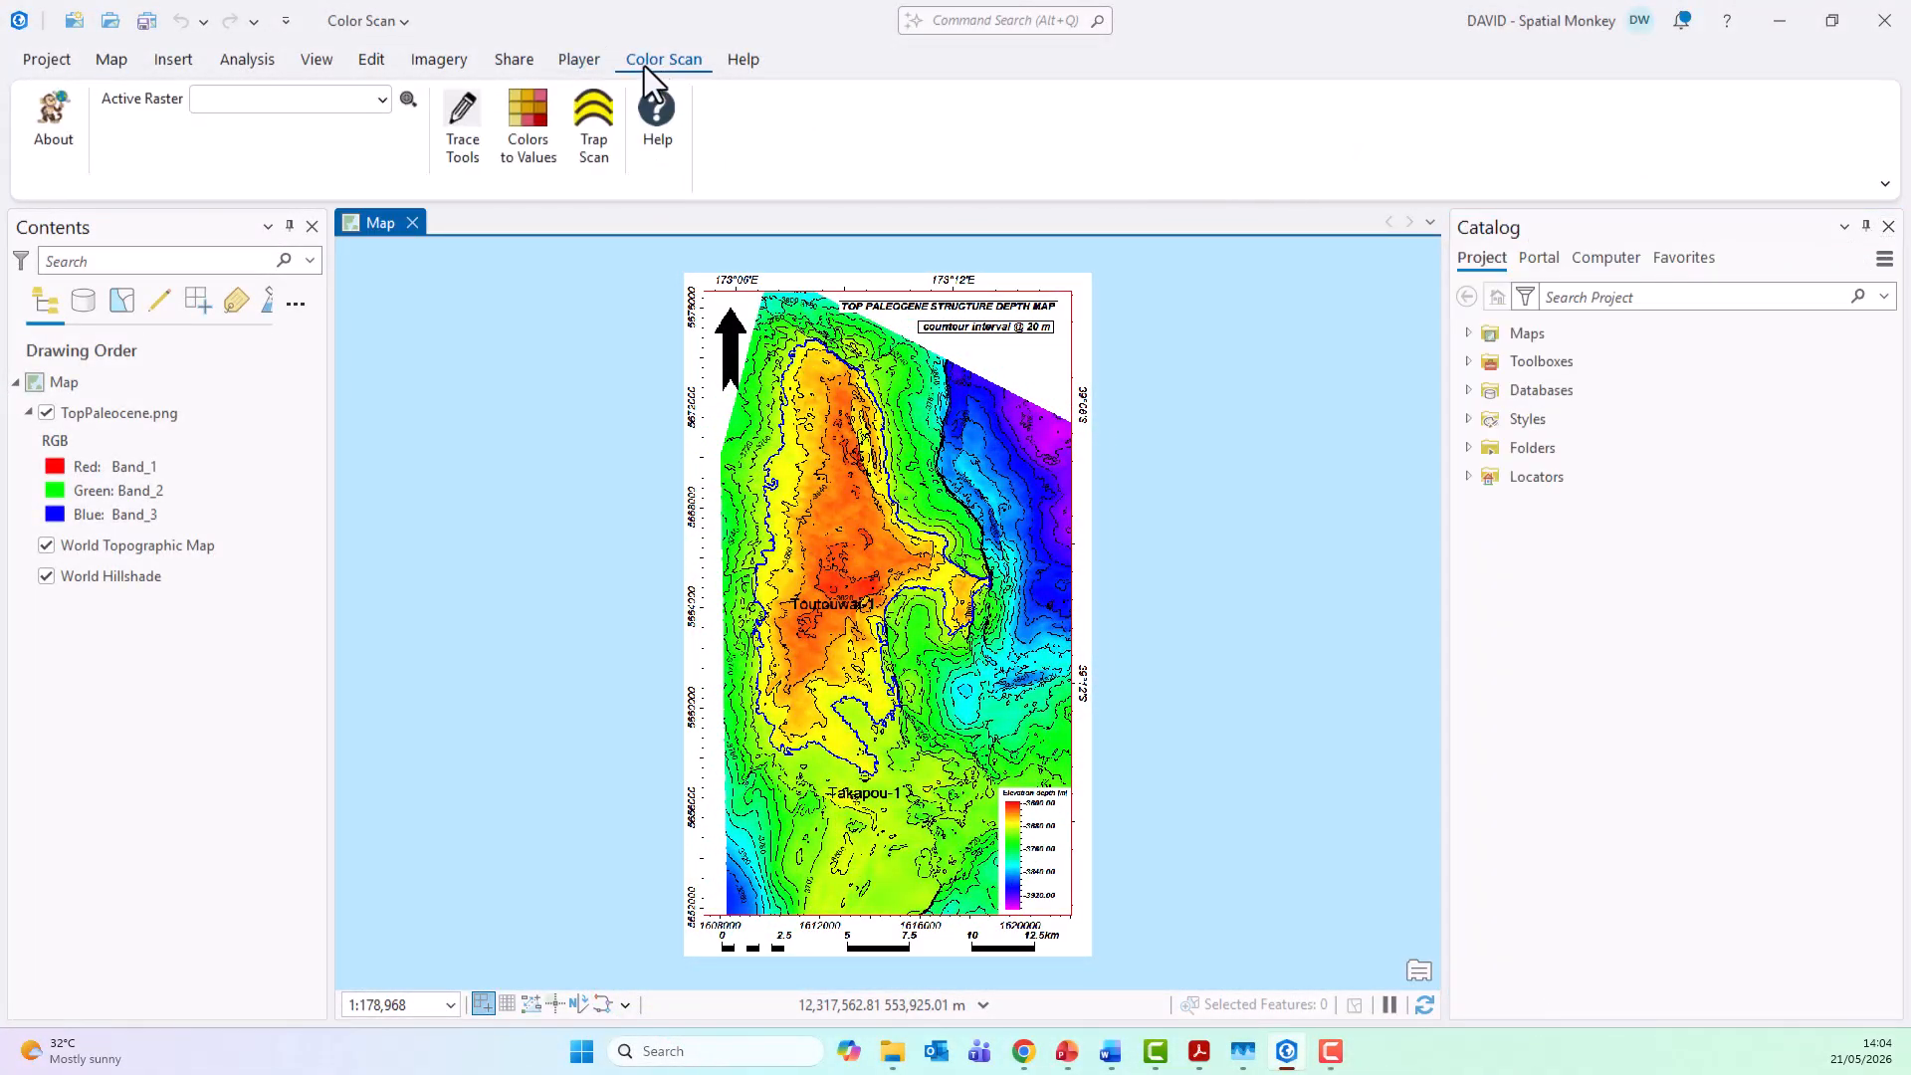
{"action": "left_click", "coordinate": [384, 98]}
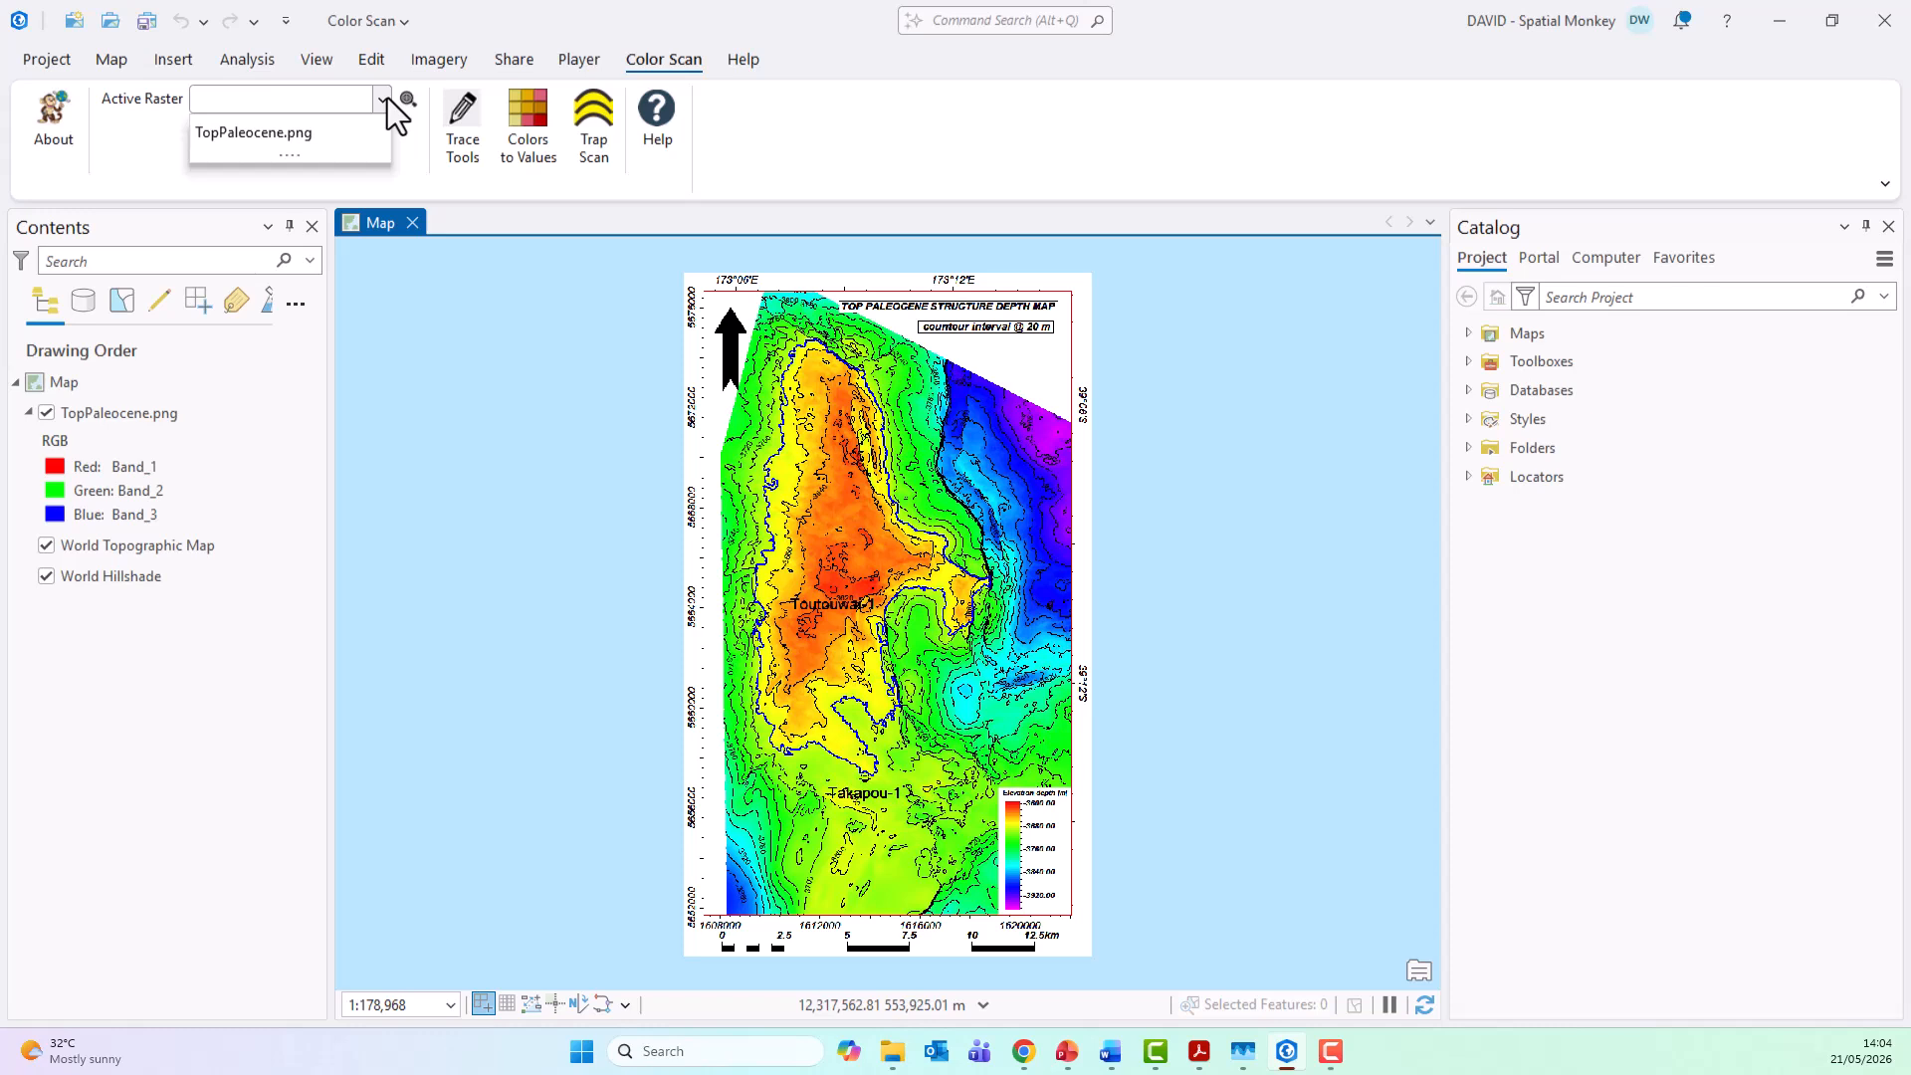
{"action": "left_click", "coordinate": [309, 135]}
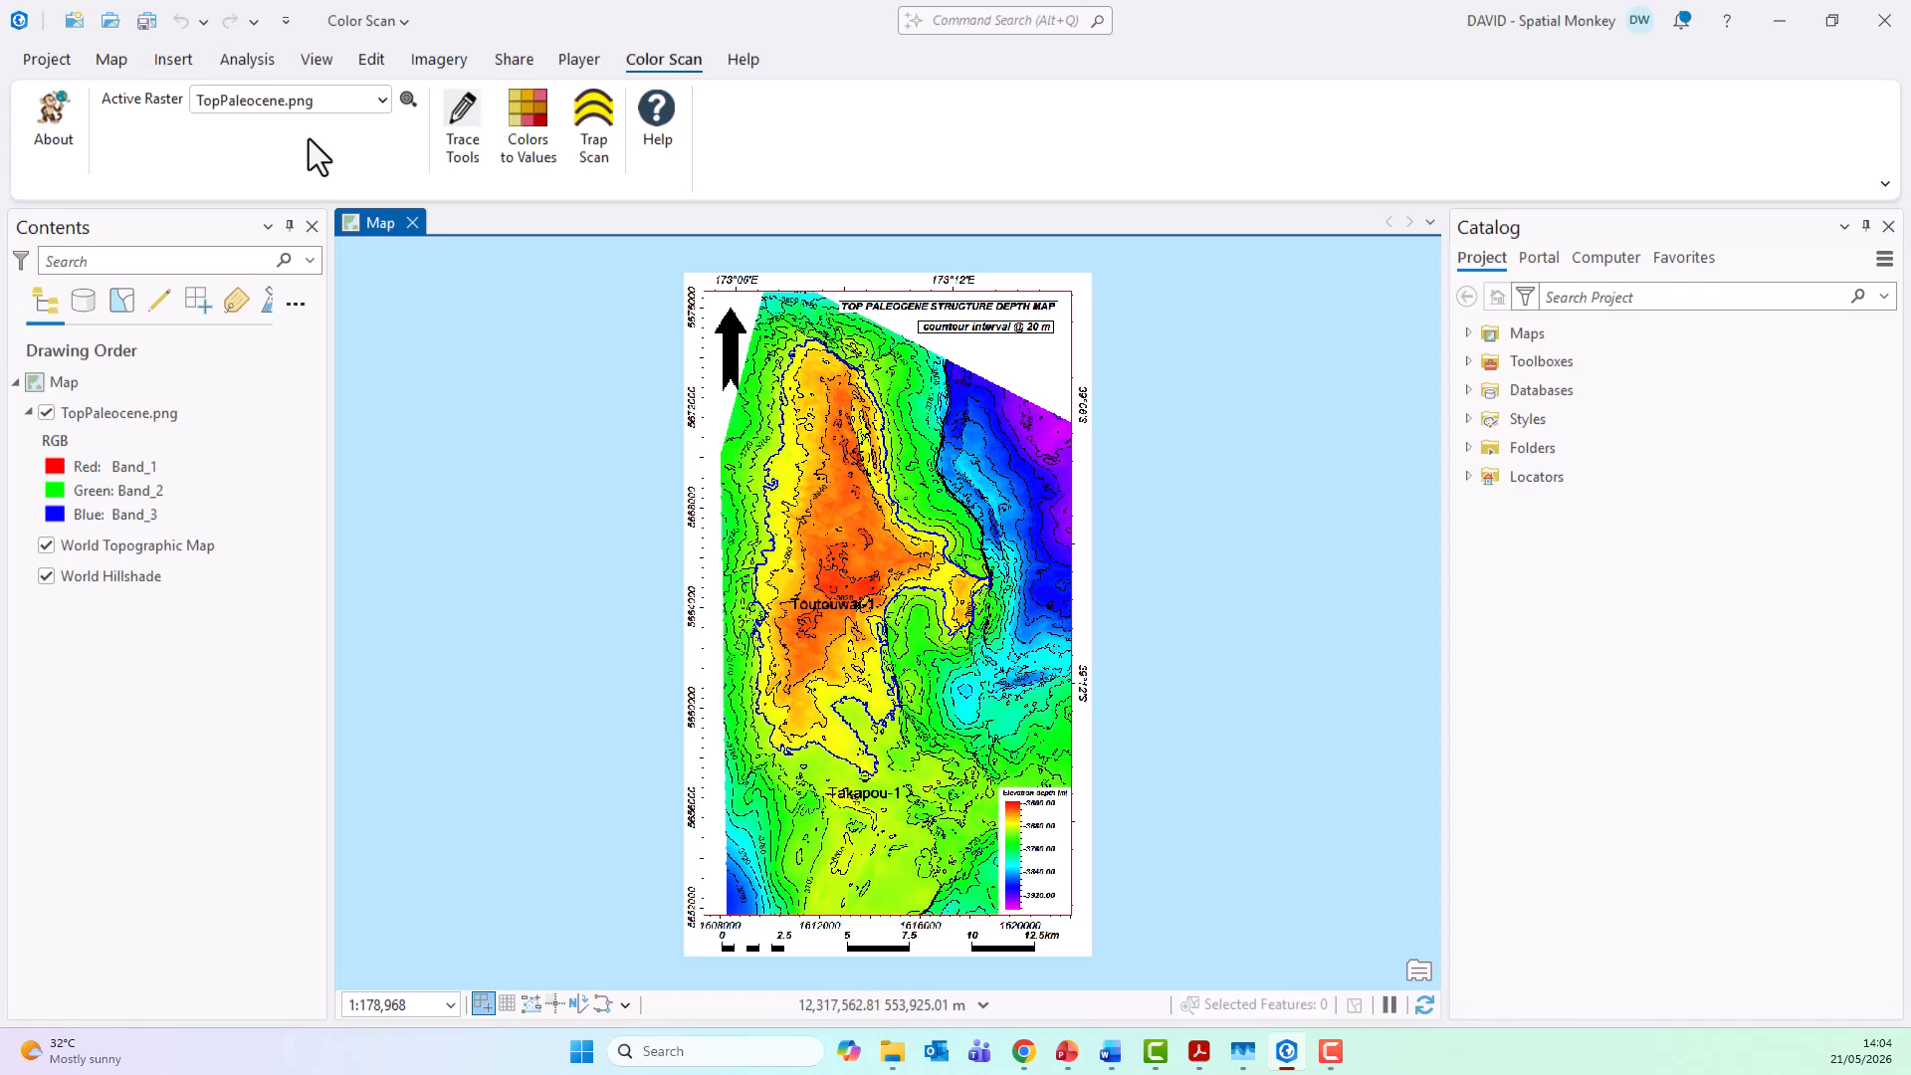
{"action": "left_click", "coordinate": [543, 149]}
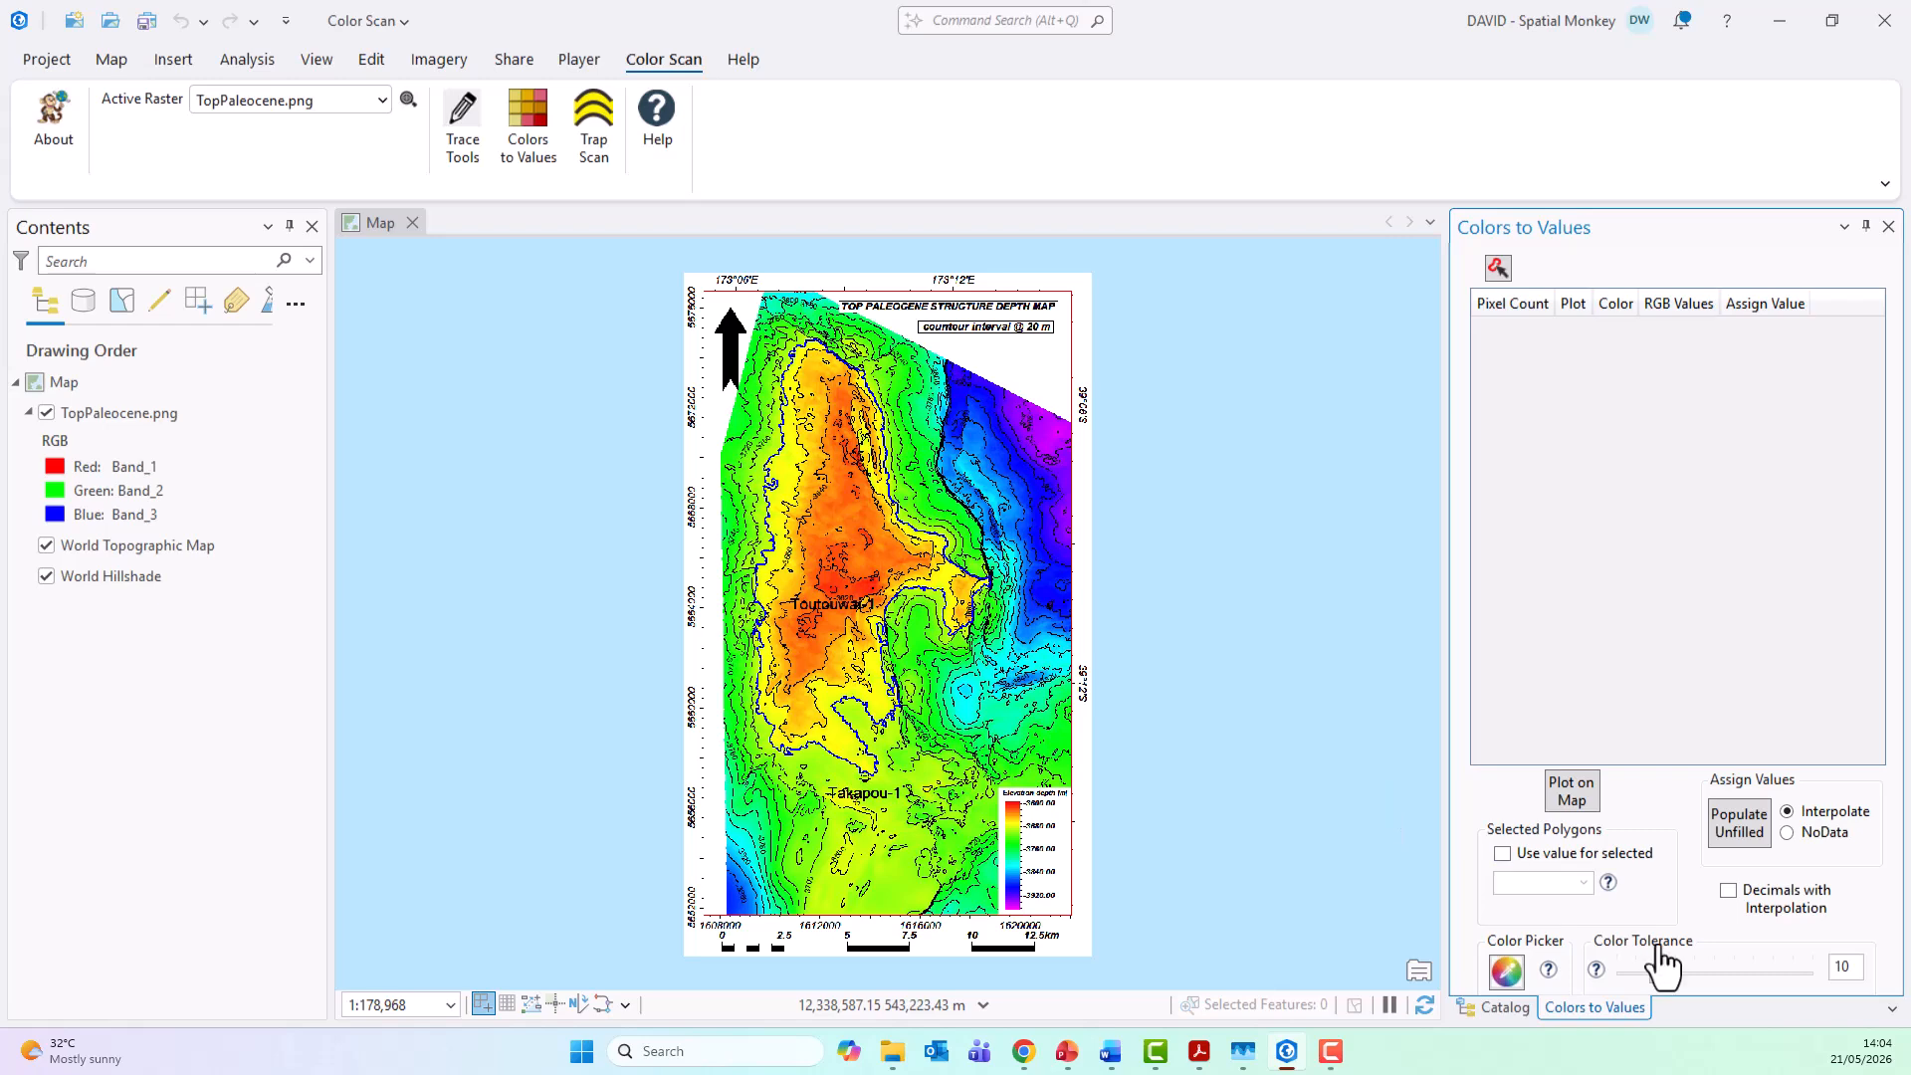
Step: Float and enlarge the Colors to Values pane beside the map, and set the color tolerance to 7
{"action": "left_click_drag", "start_coordinate": [1663, 235], "coordinate": [1369, 93]}
{"action": "left_click_drag", "start_coordinate": [1169, 348], "coordinate": [1399, 299]}
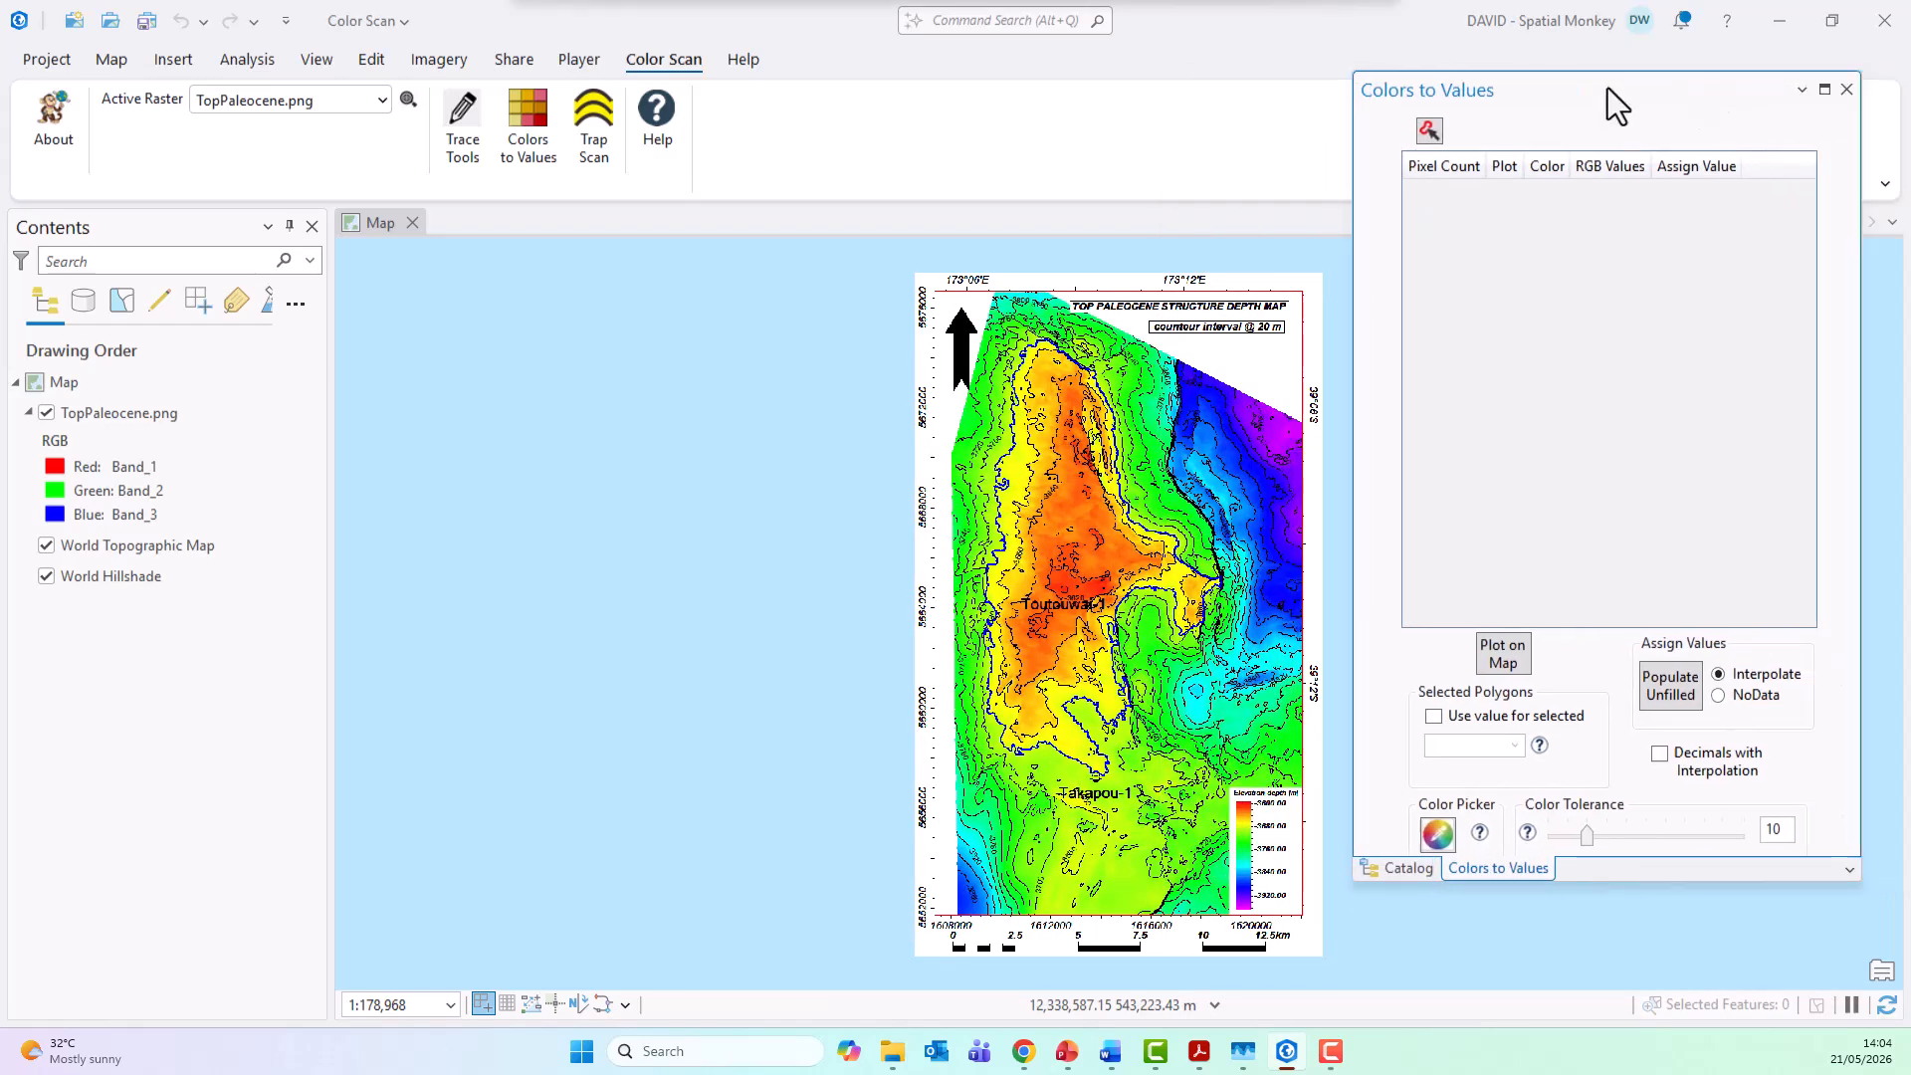
{"action": "left_click_drag", "start_coordinate": [1552, 895], "coordinate": [1552, 993]}
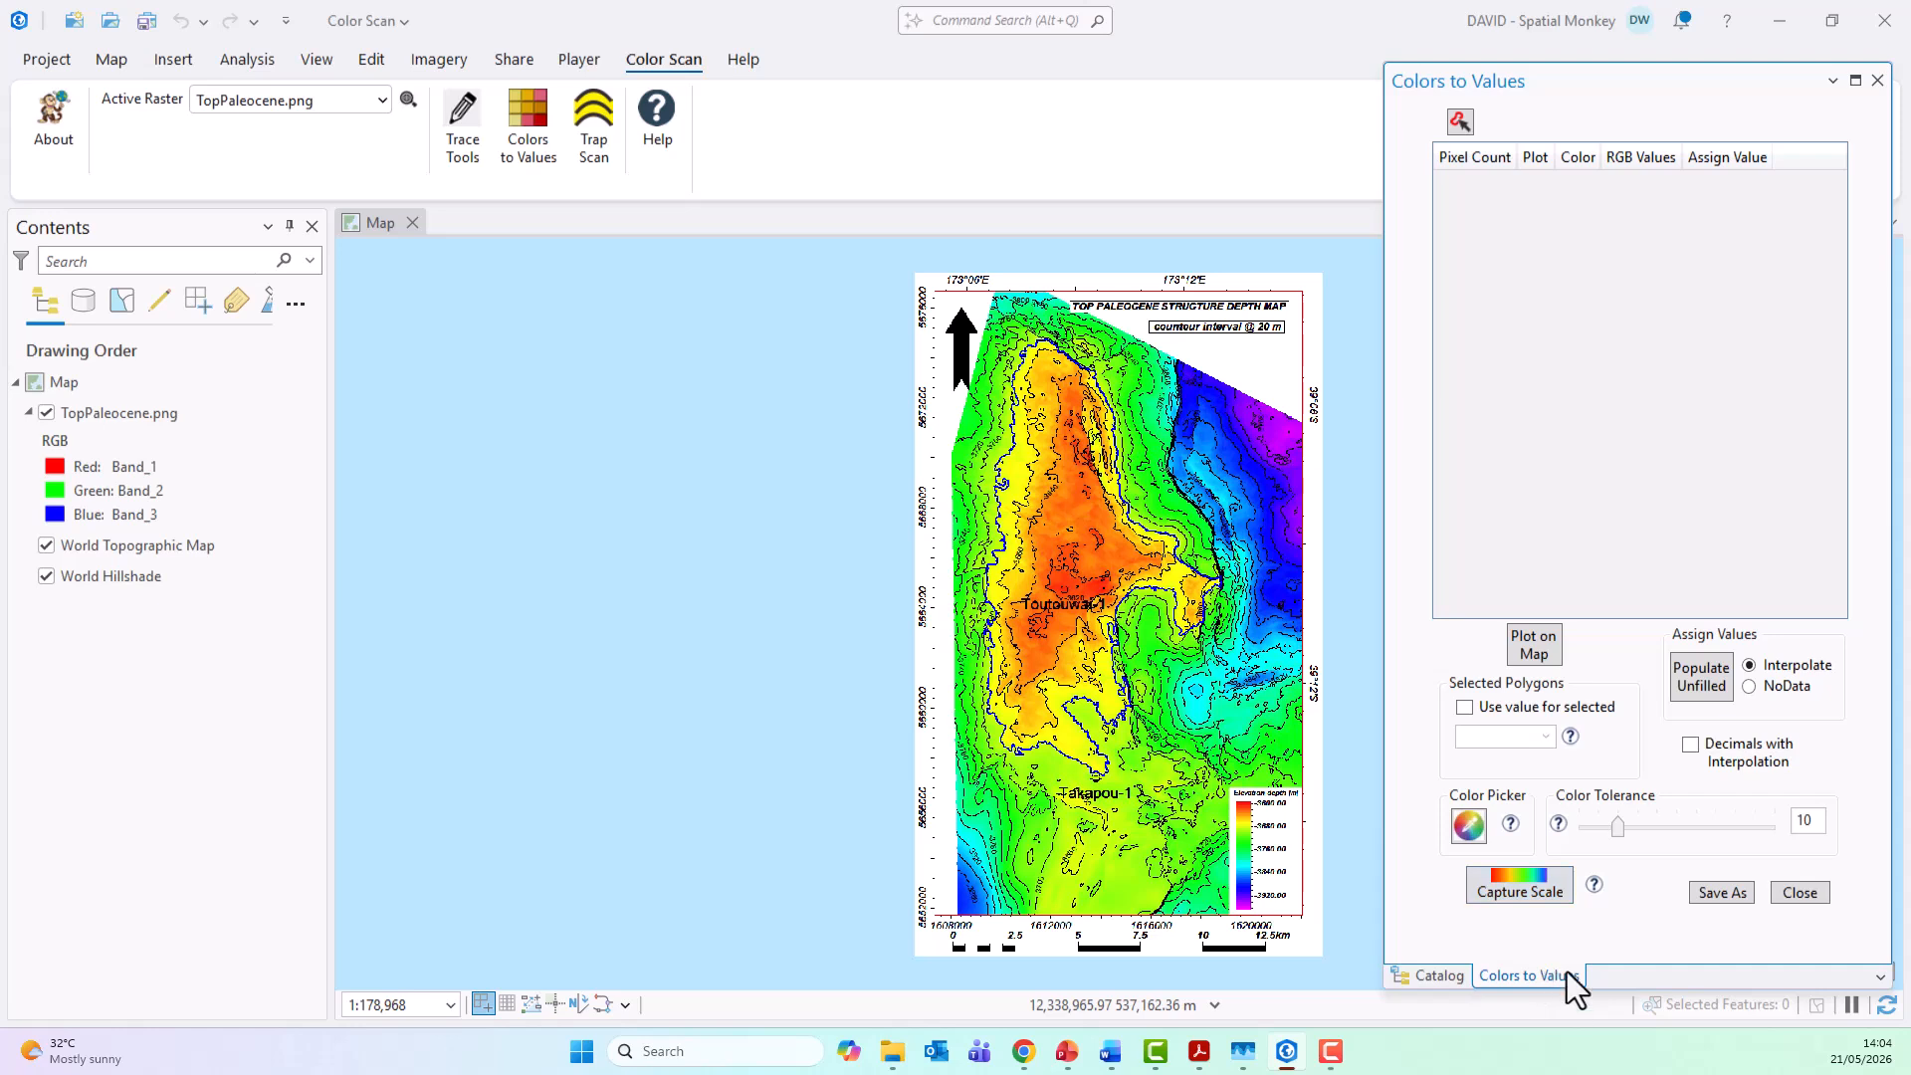
{"action": "left_click_drag", "start_coordinate": [1377, 674], "coordinate": [1429, 677]}
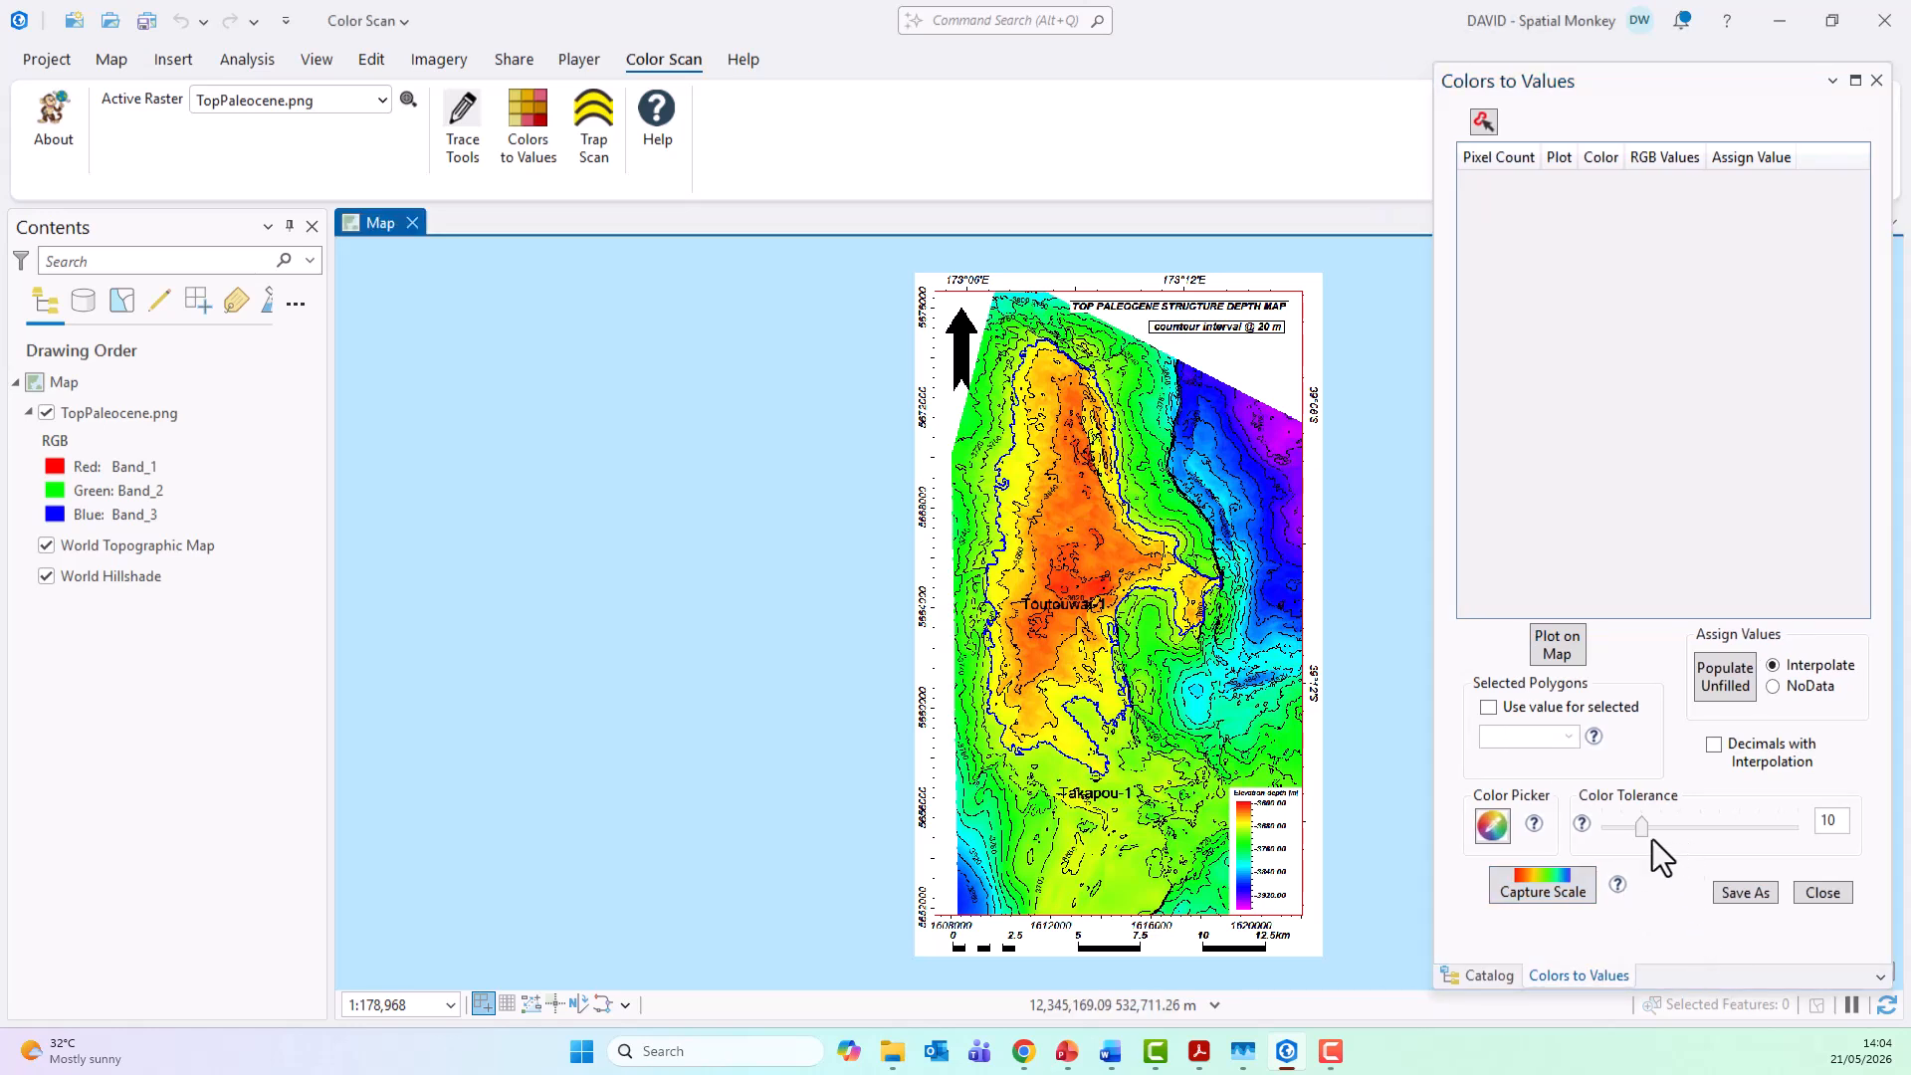
{"action": "double_click", "coordinate": [1809, 819]}
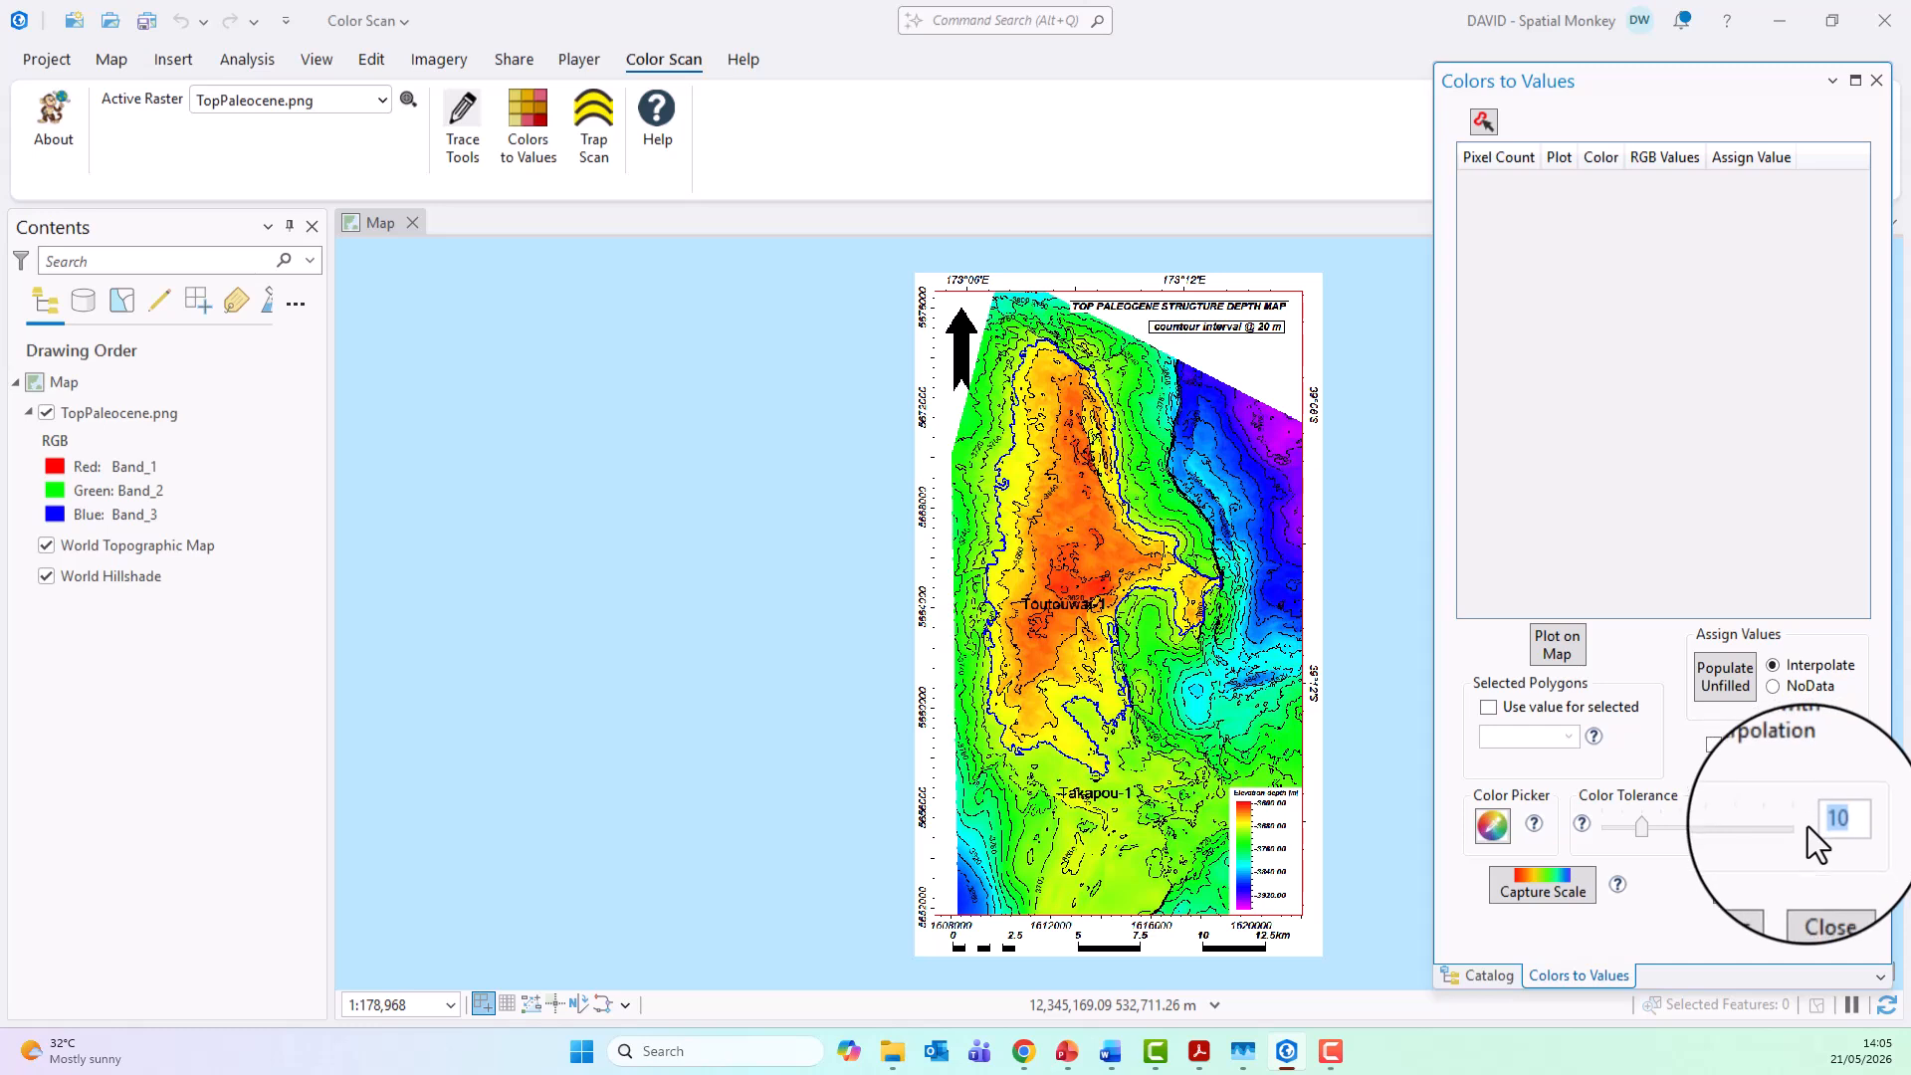
{"action": "type", "text": "7"}
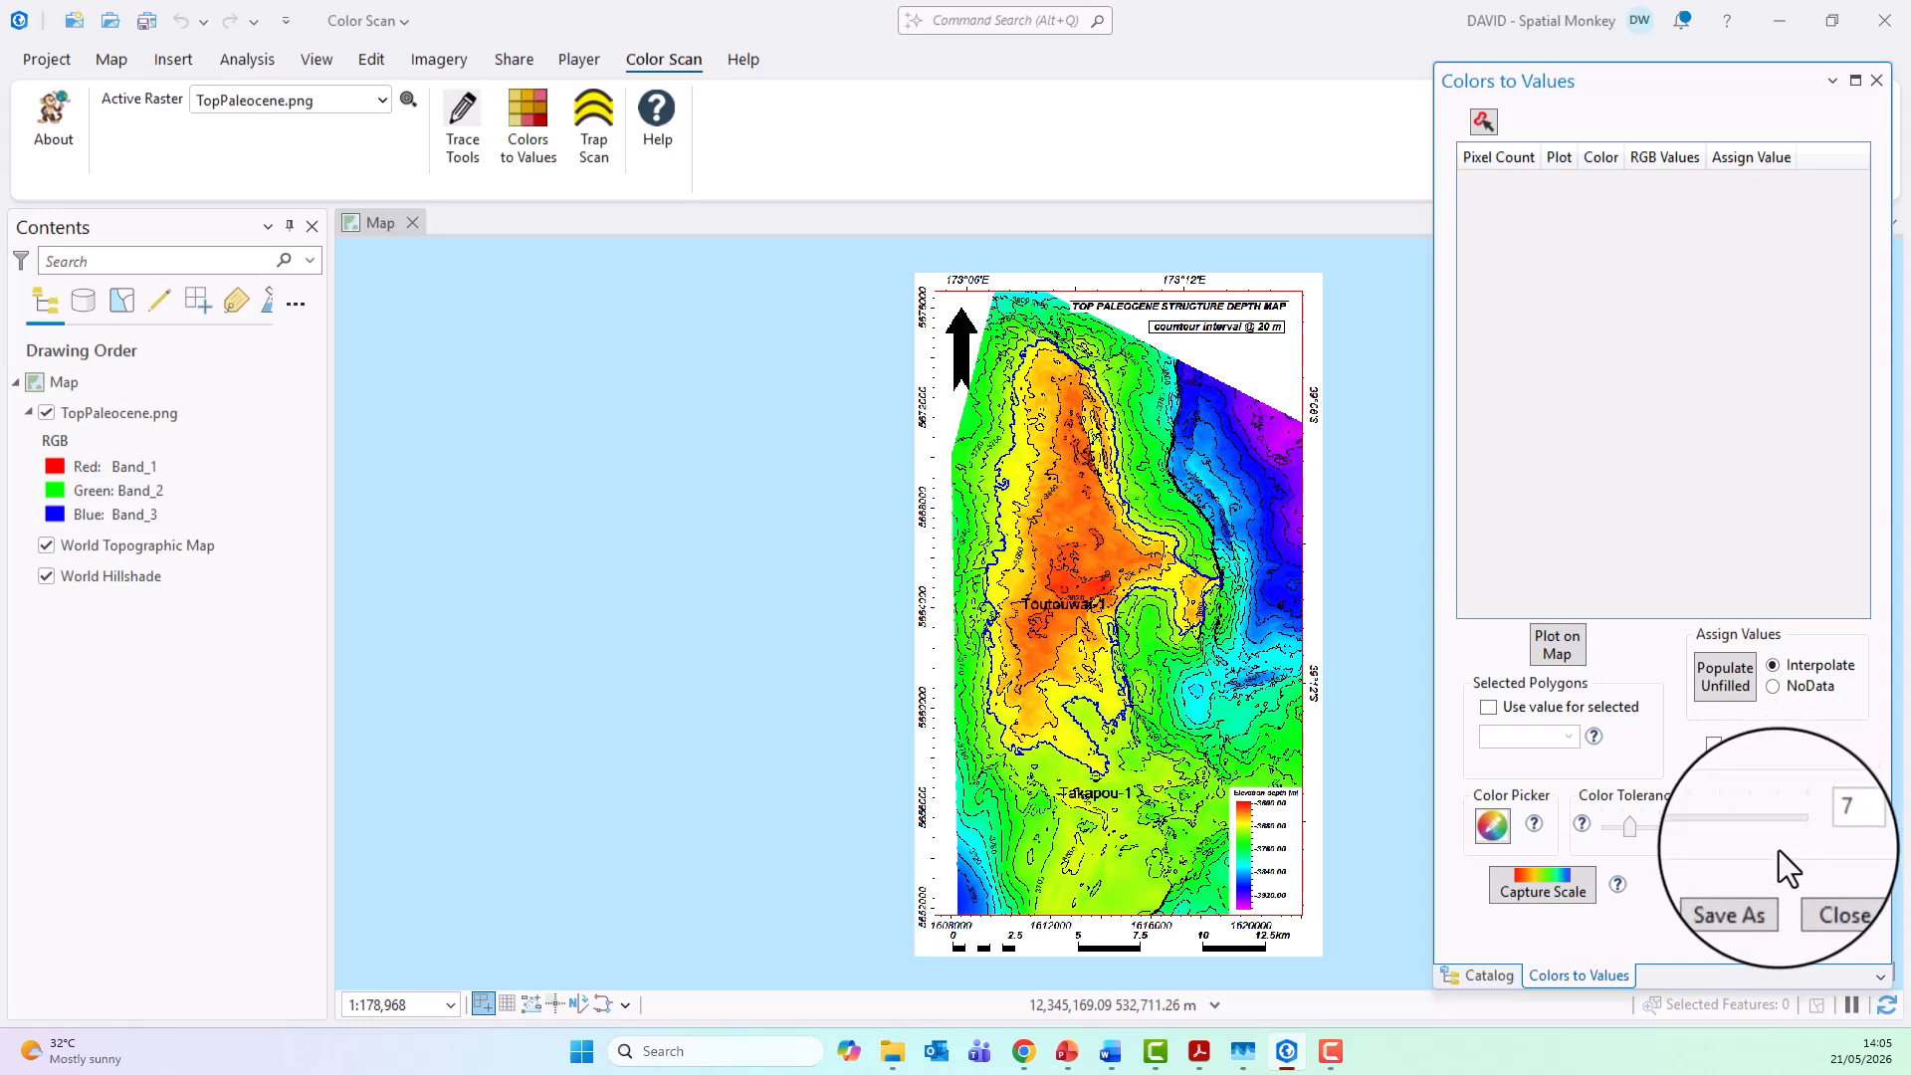
Step: Capture the map's colors by outlining the colored depth area with a polygon that leaves out the title and the legend
{"action": "left_click", "coordinate": [1483, 126]}
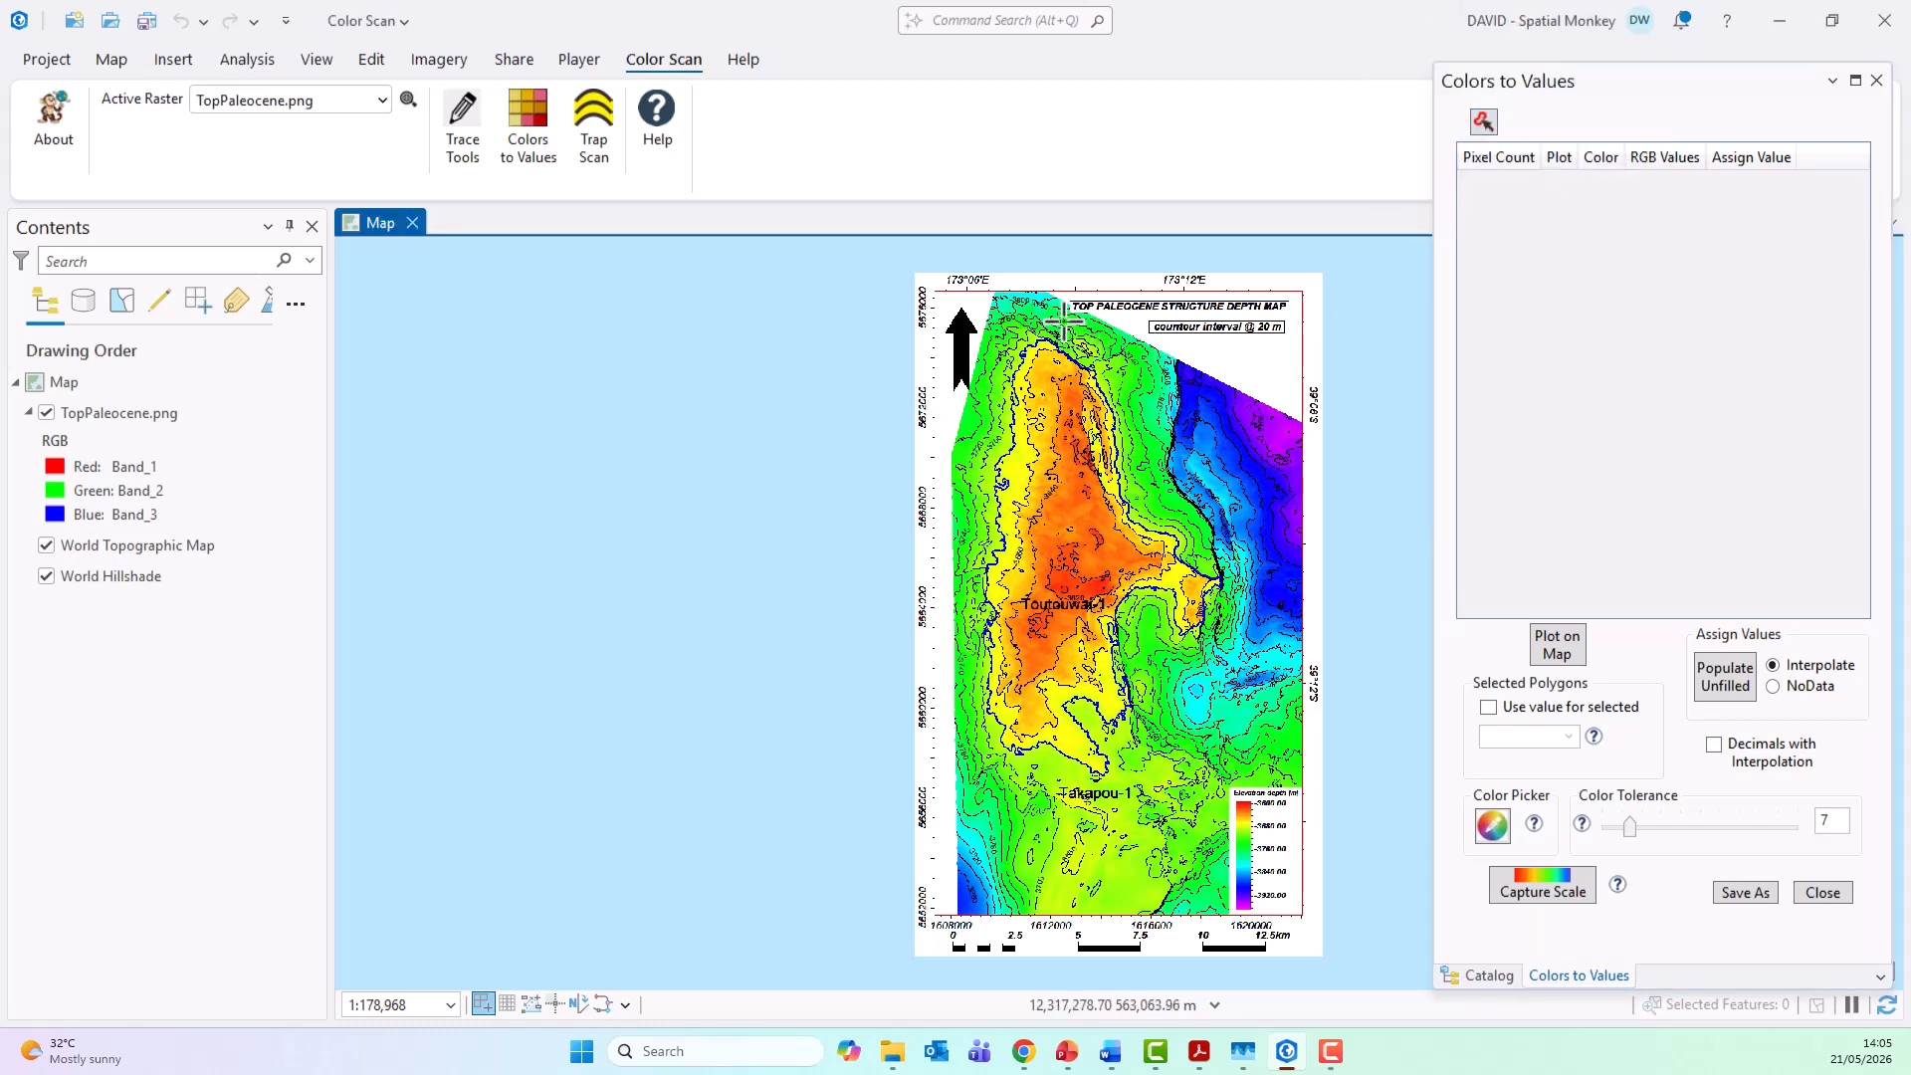
{"action": "left_click", "coordinate": [992, 293]}
{"action": "left_click", "coordinate": [1047, 293]}
{"action": "left_click", "coordinate": [1301, 422]}
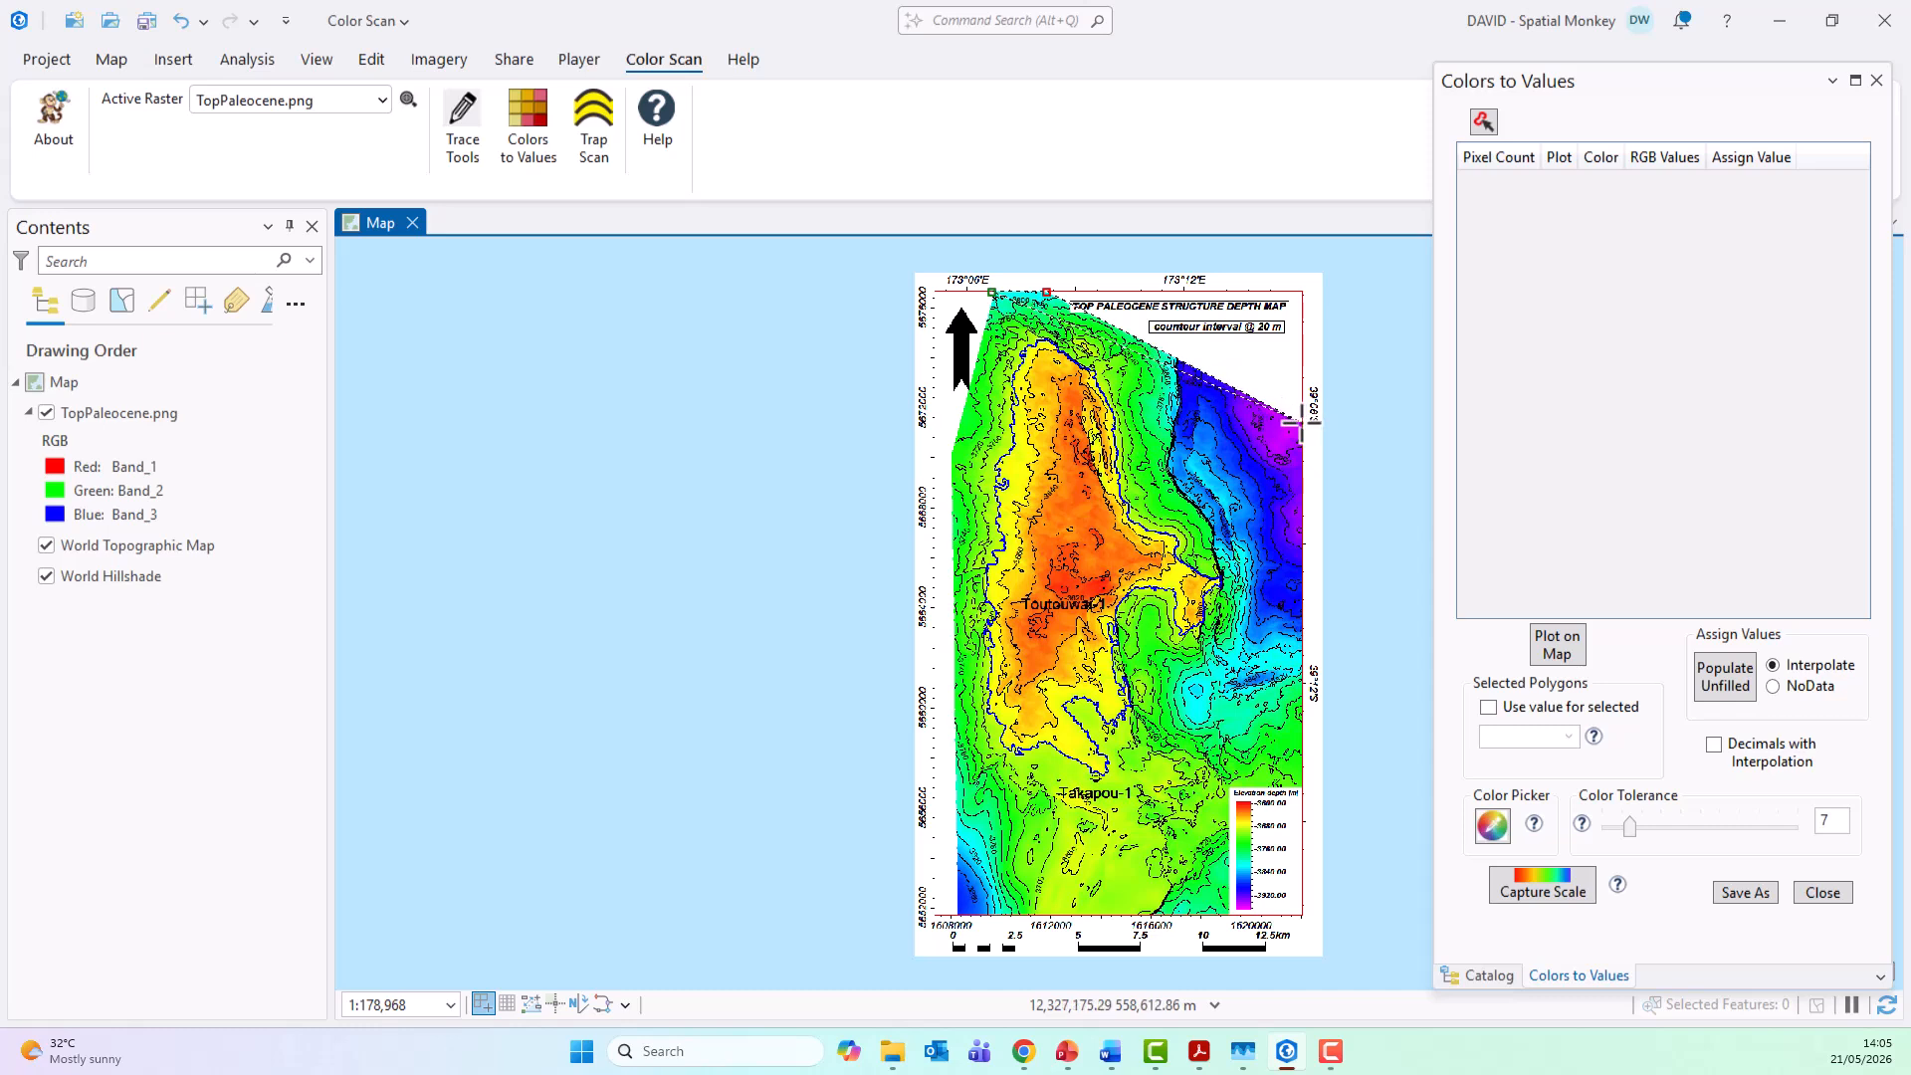
{"action": "left_click", "coordinate": [1301, 788]}
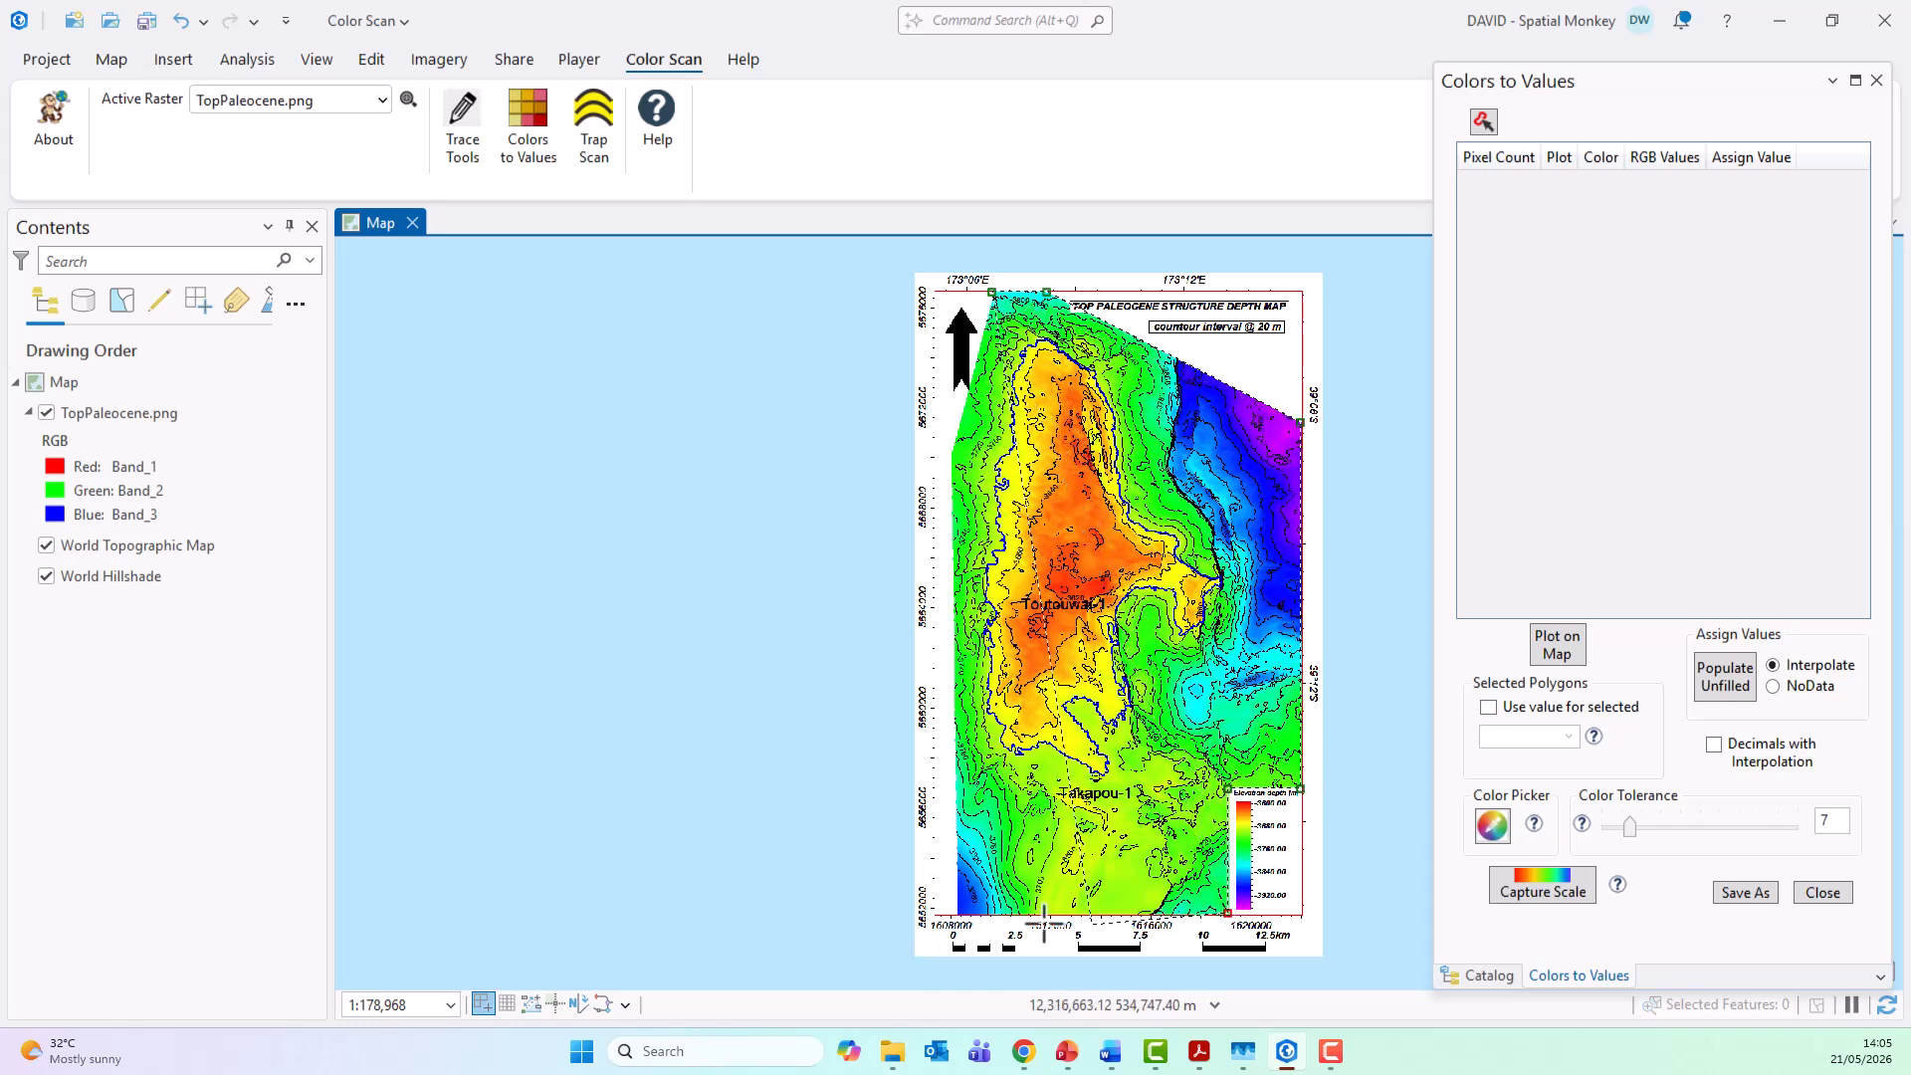
{"action": "left_click", "coordinate": [1227, 911]}
{"action": "left_click", "coordinate": [958, 912]}
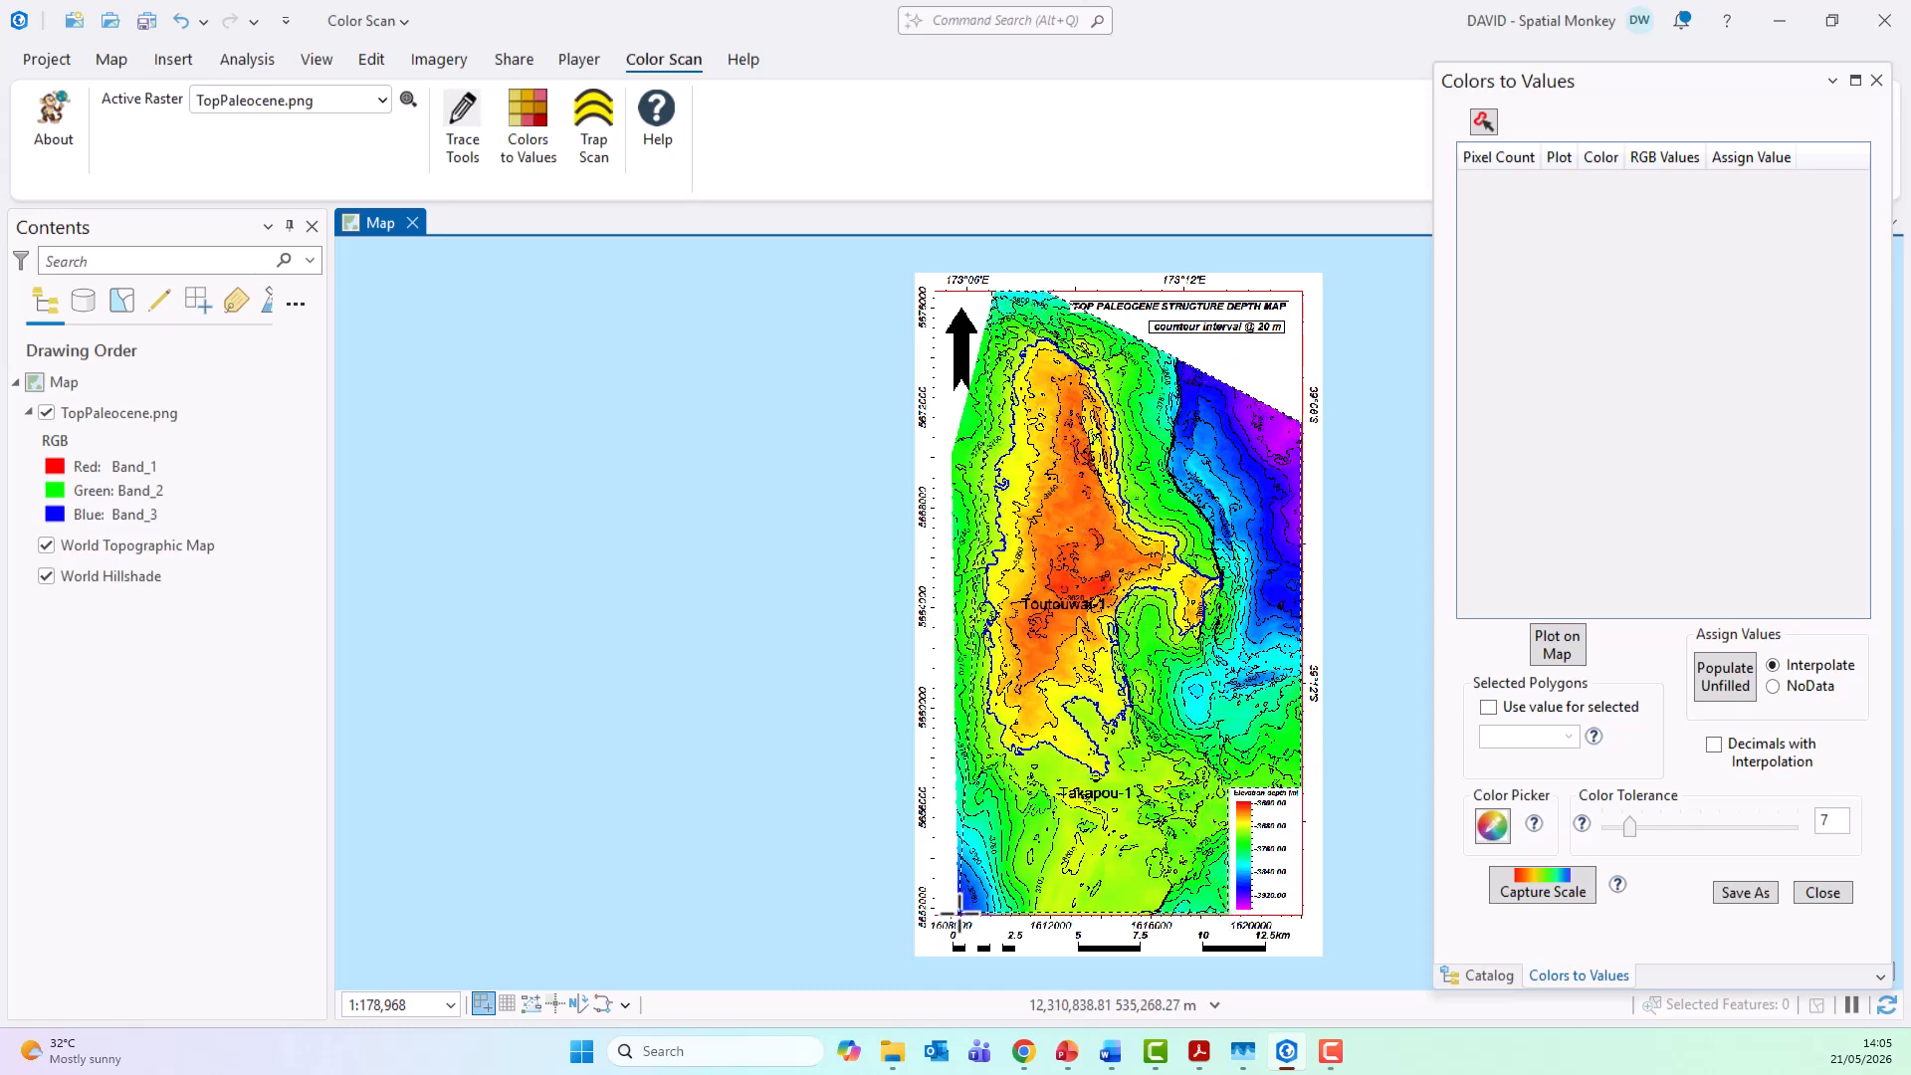
{"action": "double_click", "coordinate": [949, 463]}
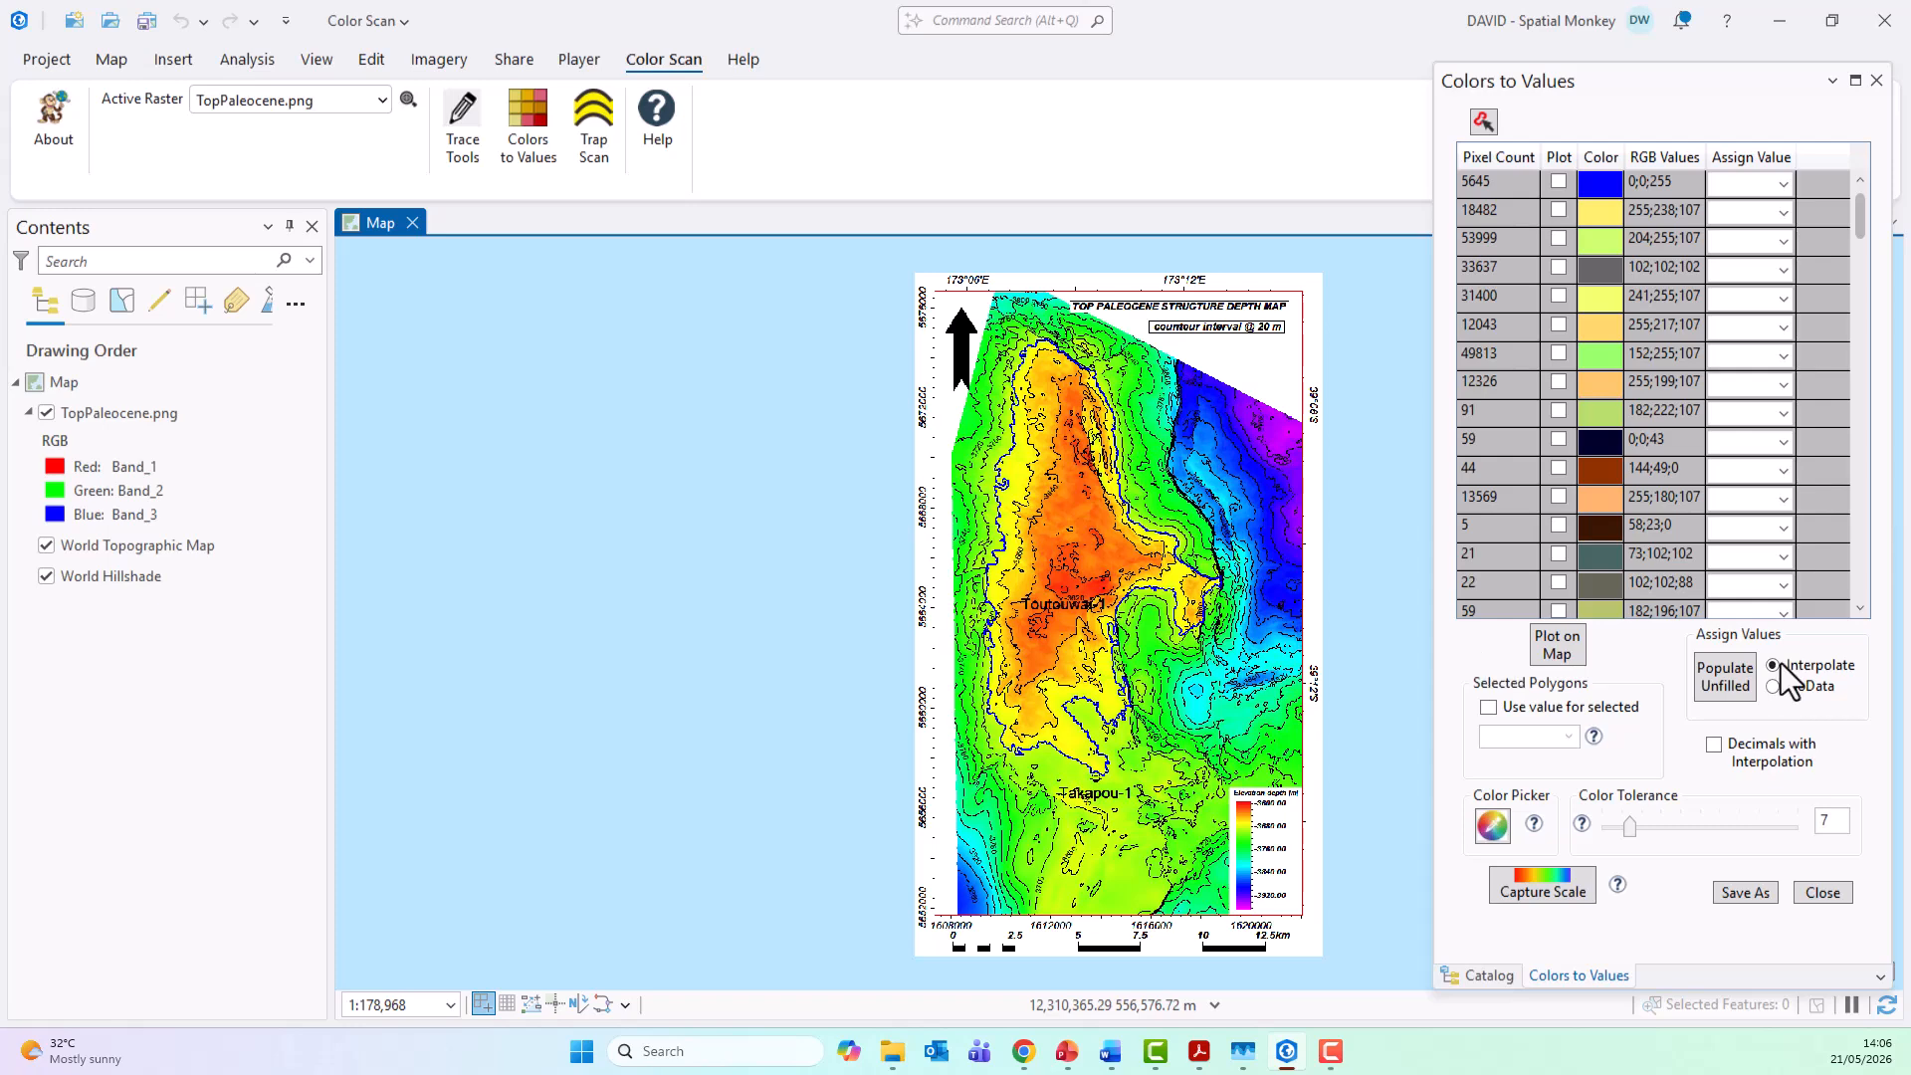
{"action": "left_click_drag", "start_coordinate": [1865, 230], "coordinate": [1865, 190]}
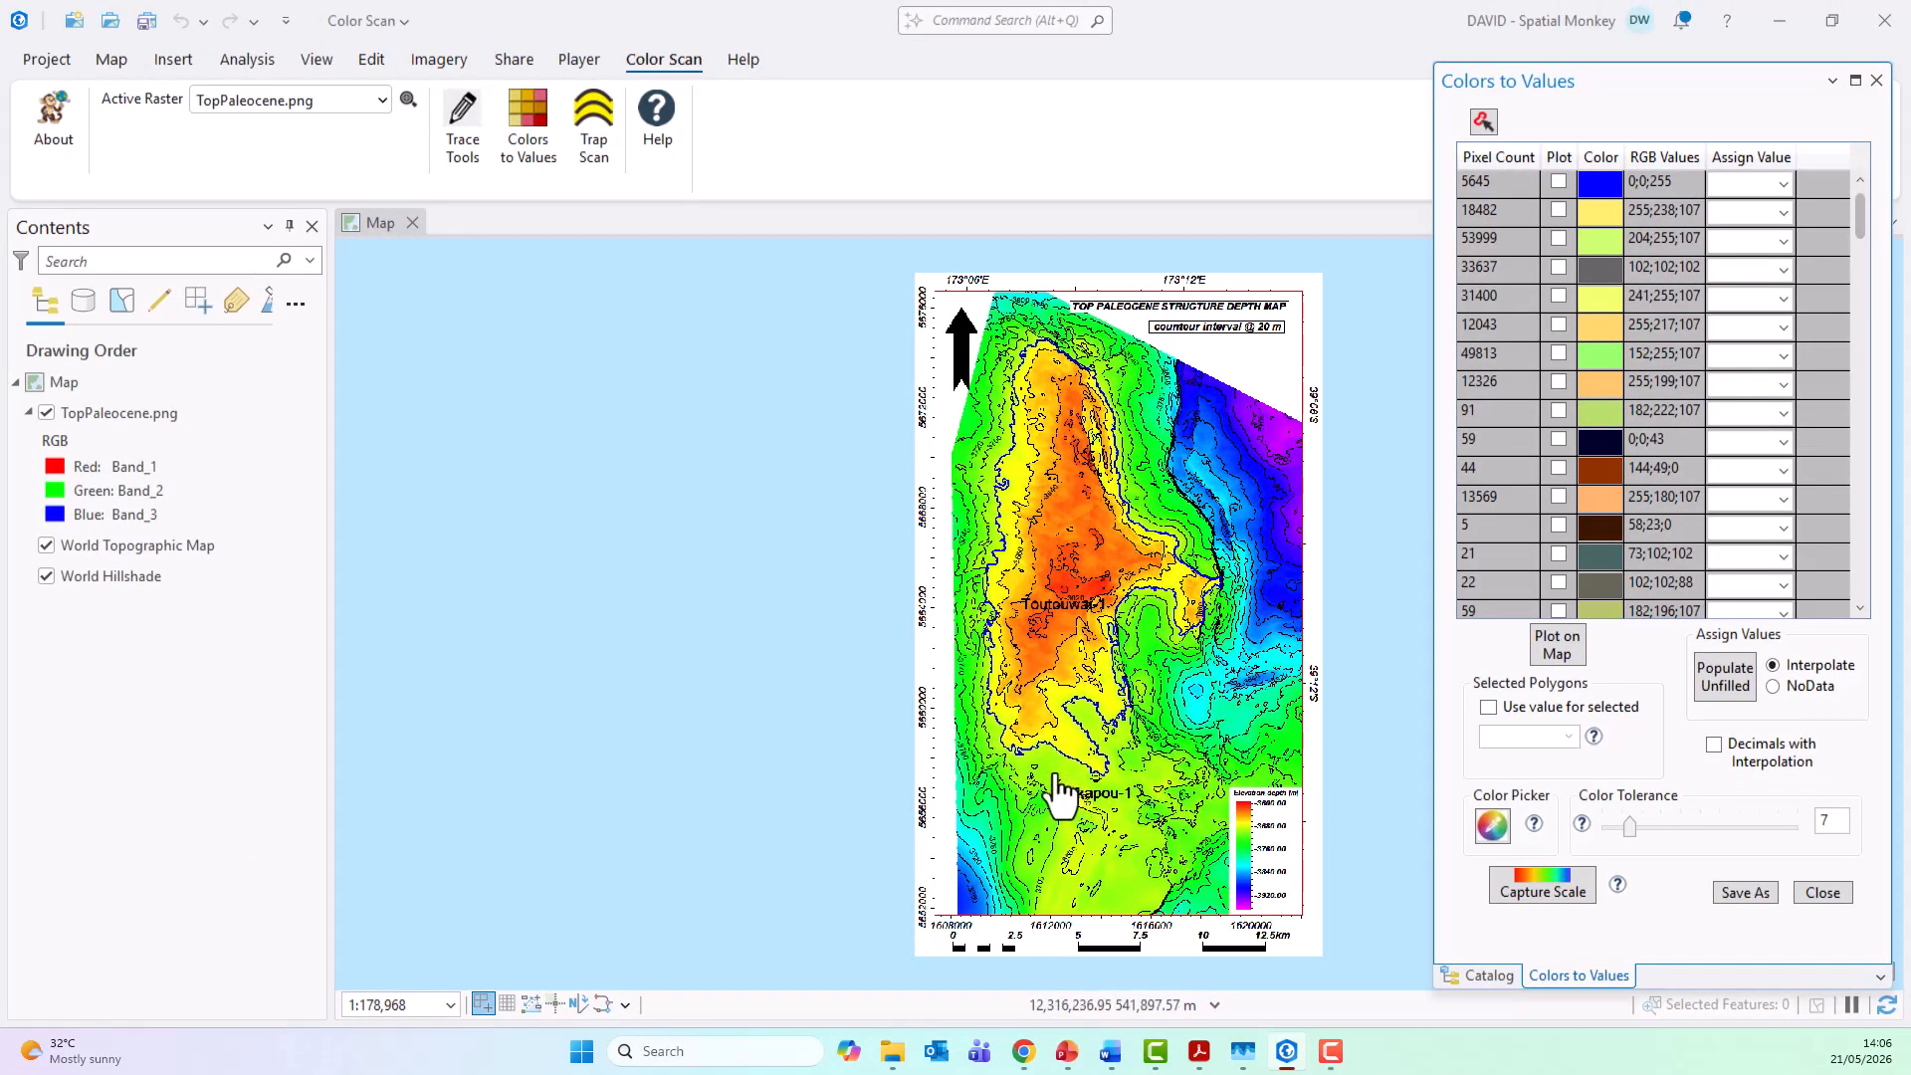
Step: Pick the green beside the -3720 contour label near the map's western edge and assign 3720 to its color row
{"action": "scroll", "coordinate": [1006, 478], "scroll_direction": "up", "scroll_amount": 4}
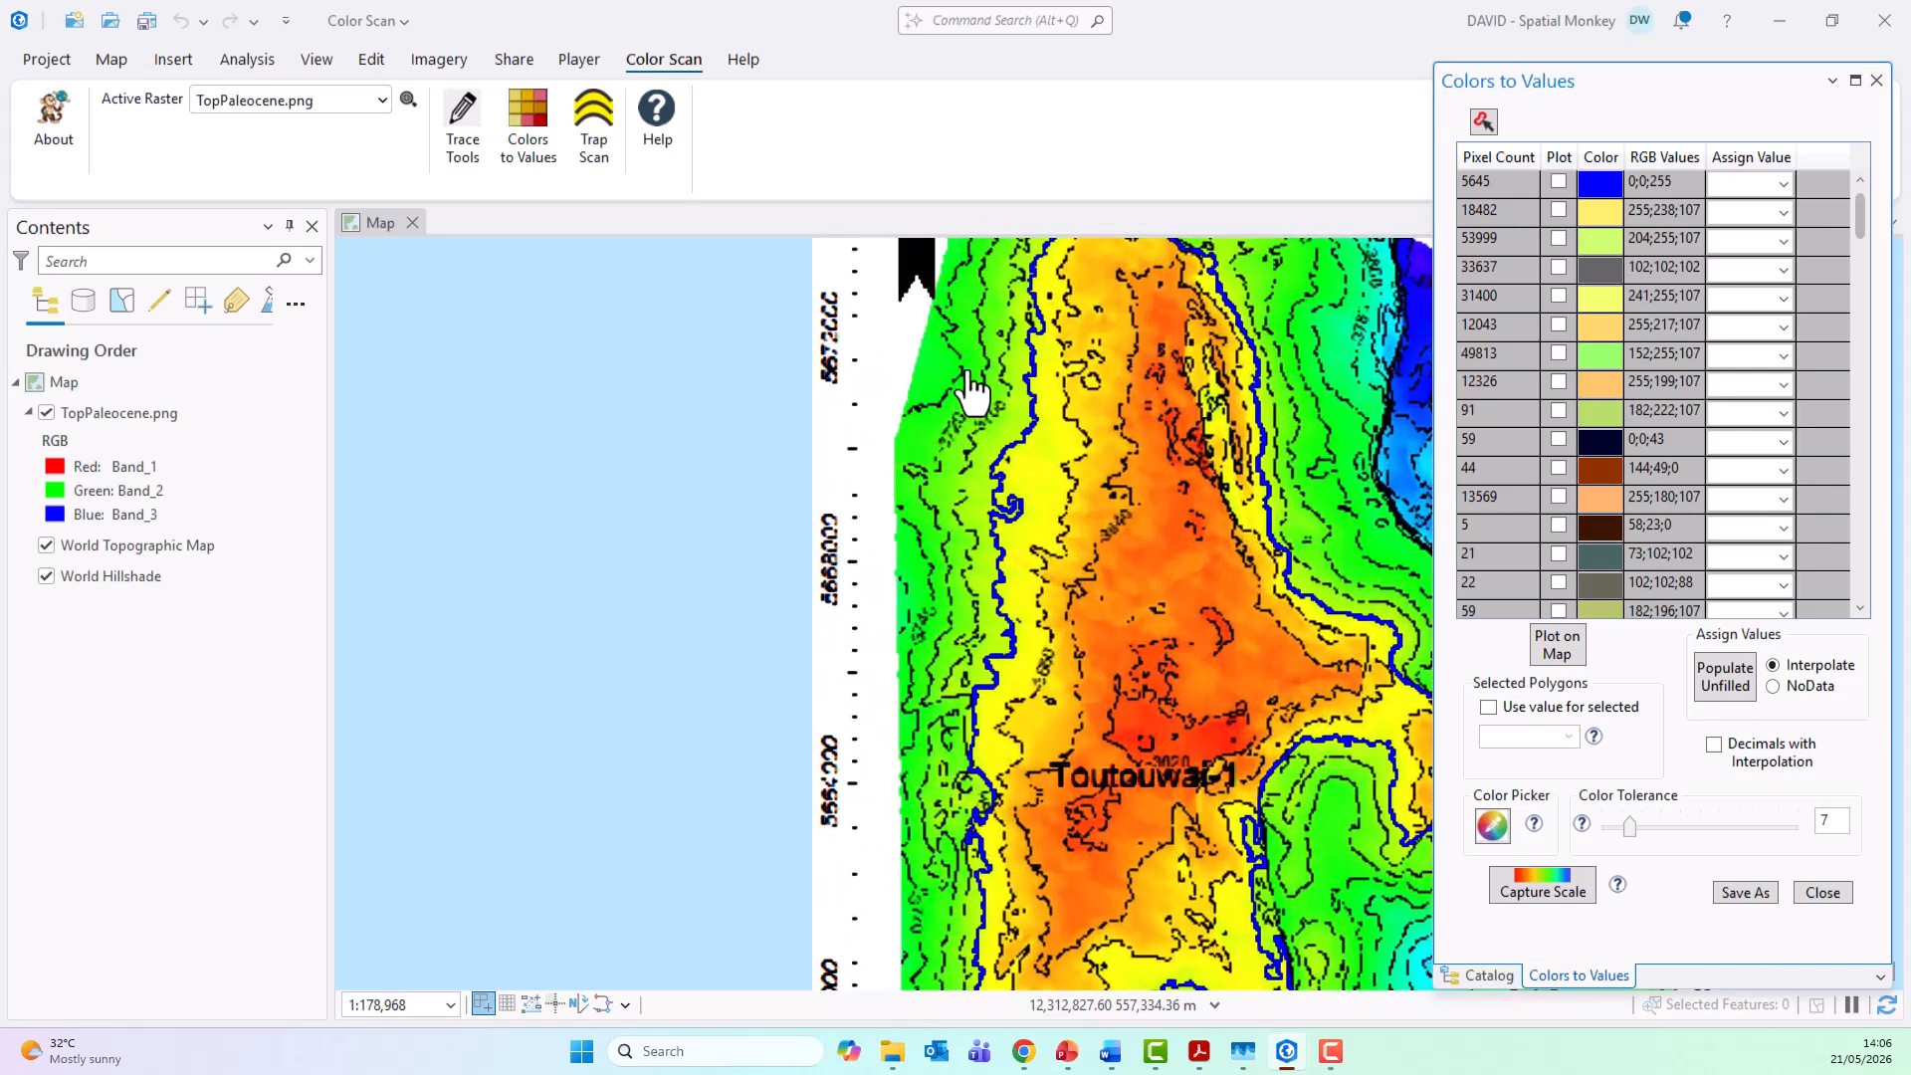
{"action": "scroll", "coordinate": [1082, 501], "scroll_direction": "up", "scroll_amount": 3}
{"action": "left_click_drag", "start_coordinate": [1082, 501], "coordinate": [1045, 604]}
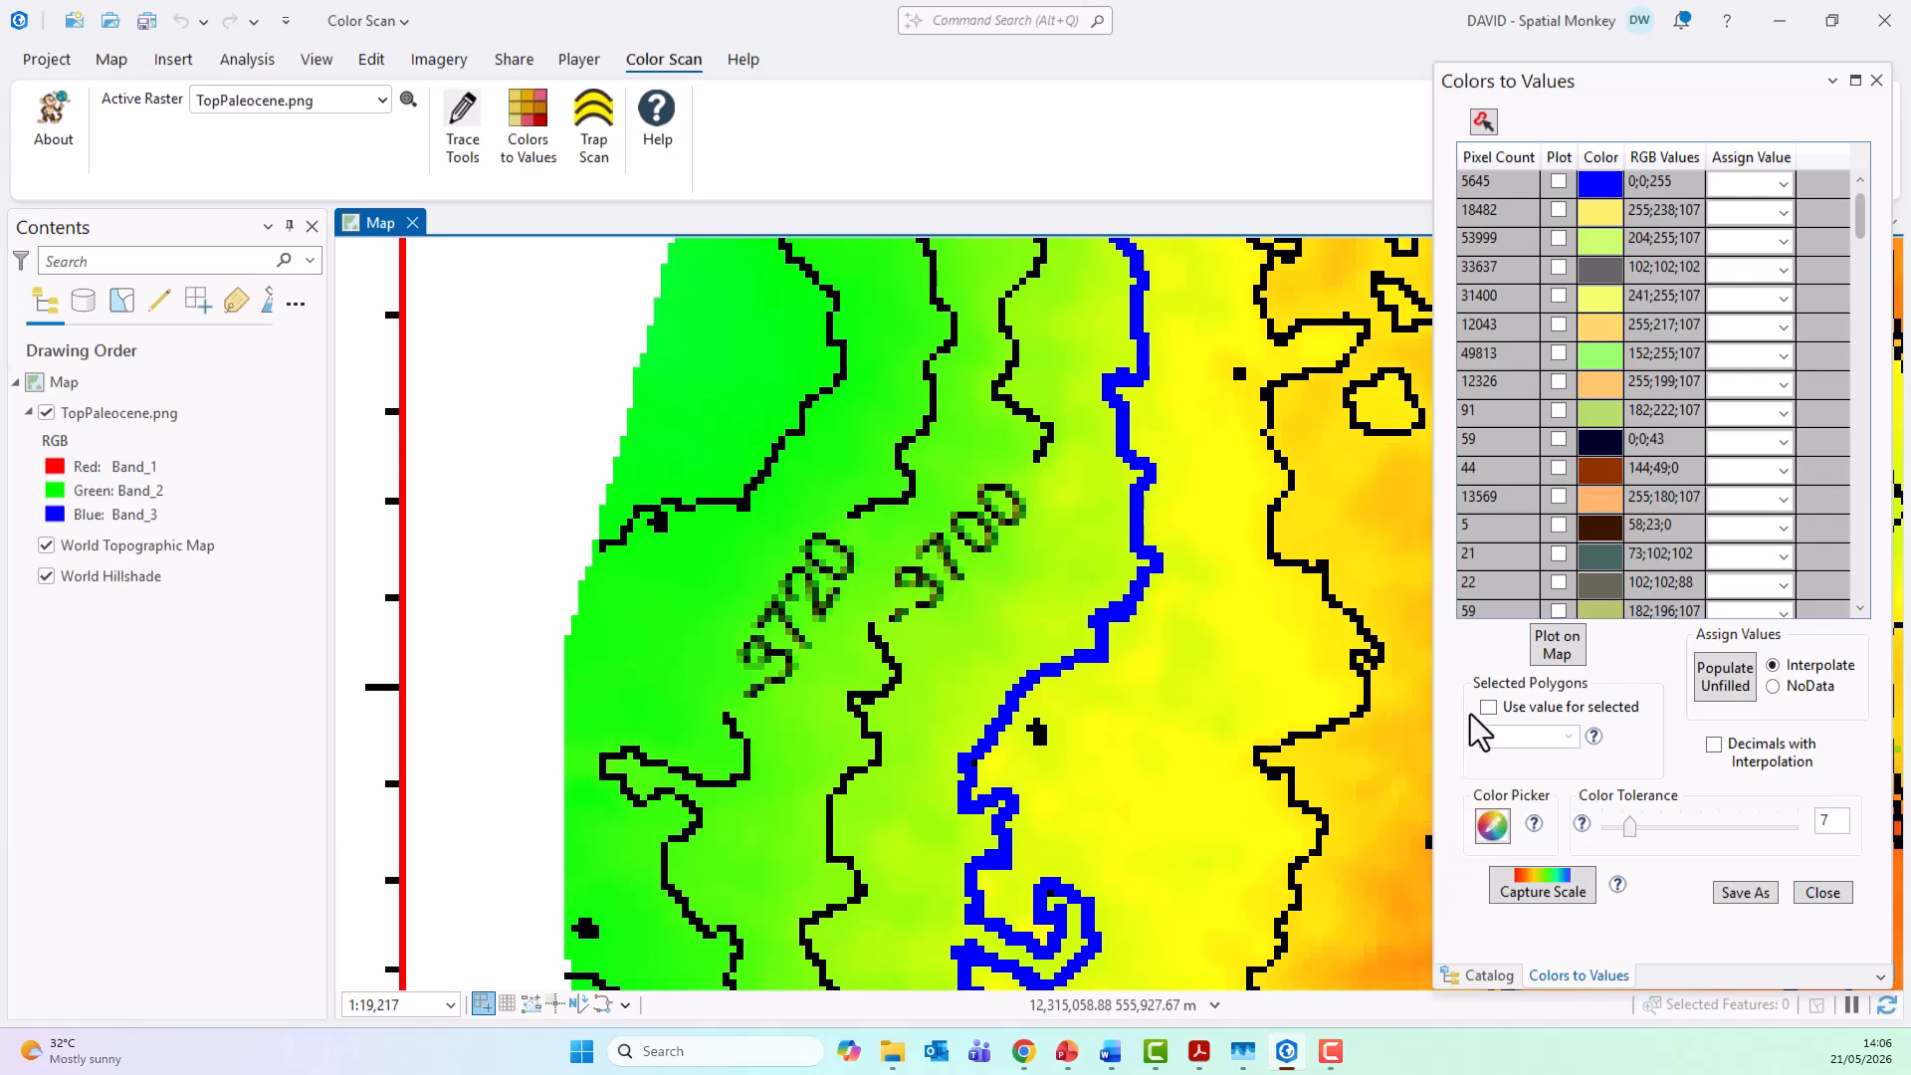
{"action": "left_click", "coordinate": [1491, 828]}
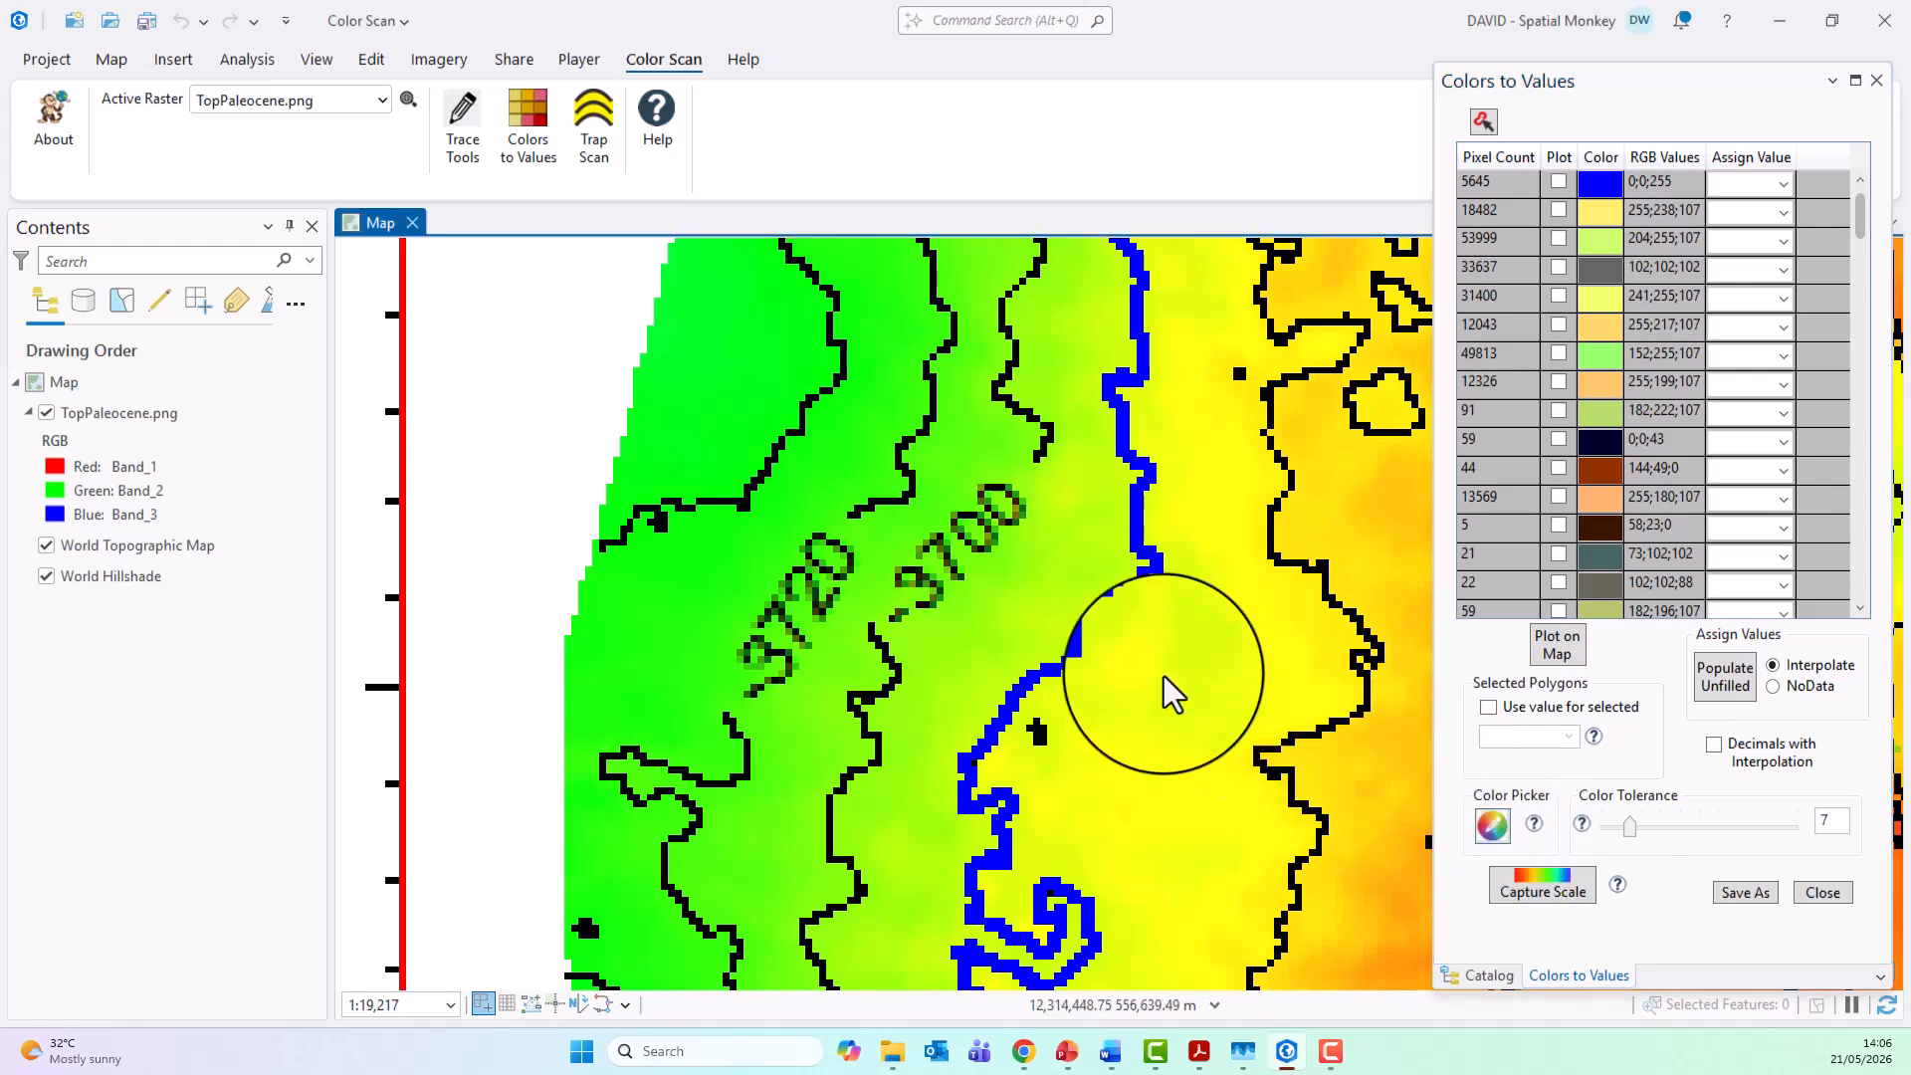
{"action": "left_click", "coordinate": [844, 540]}
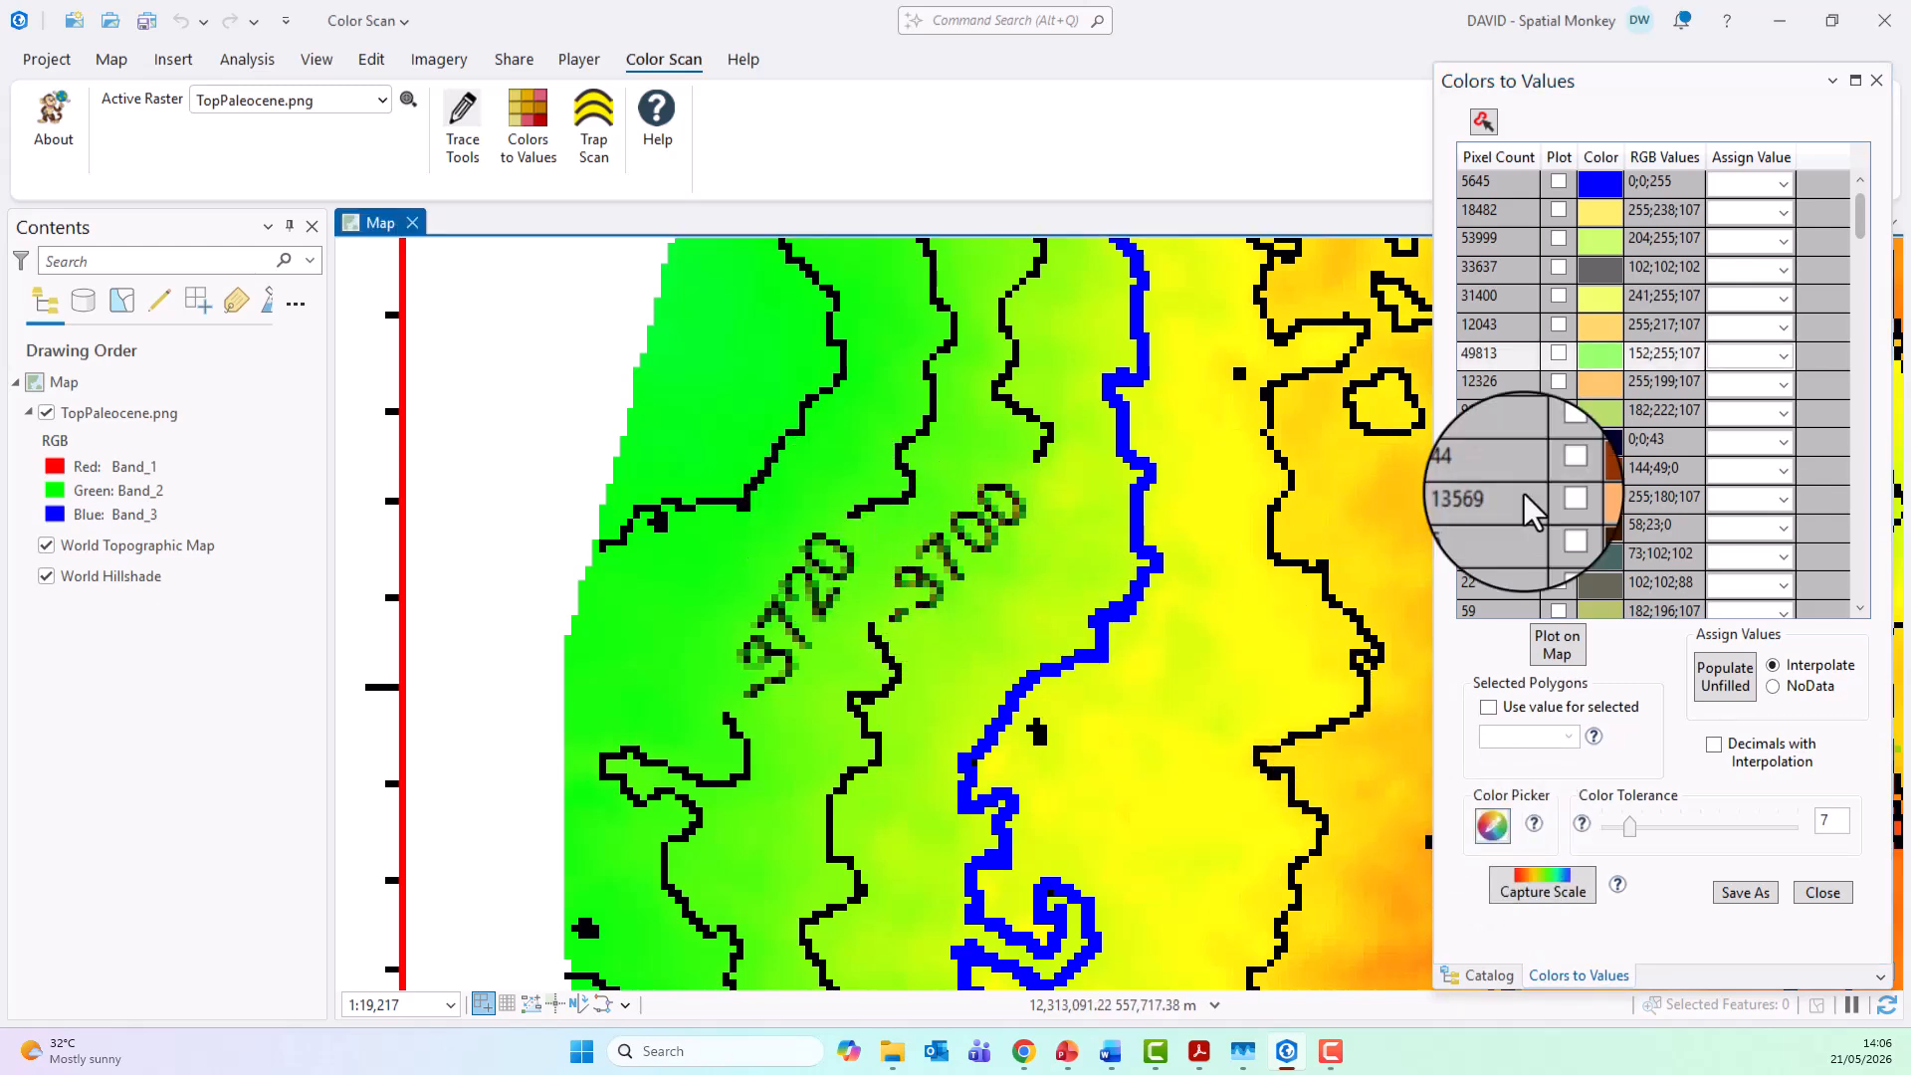
{"action": "left_click", "coordinate": [1752, 354]}
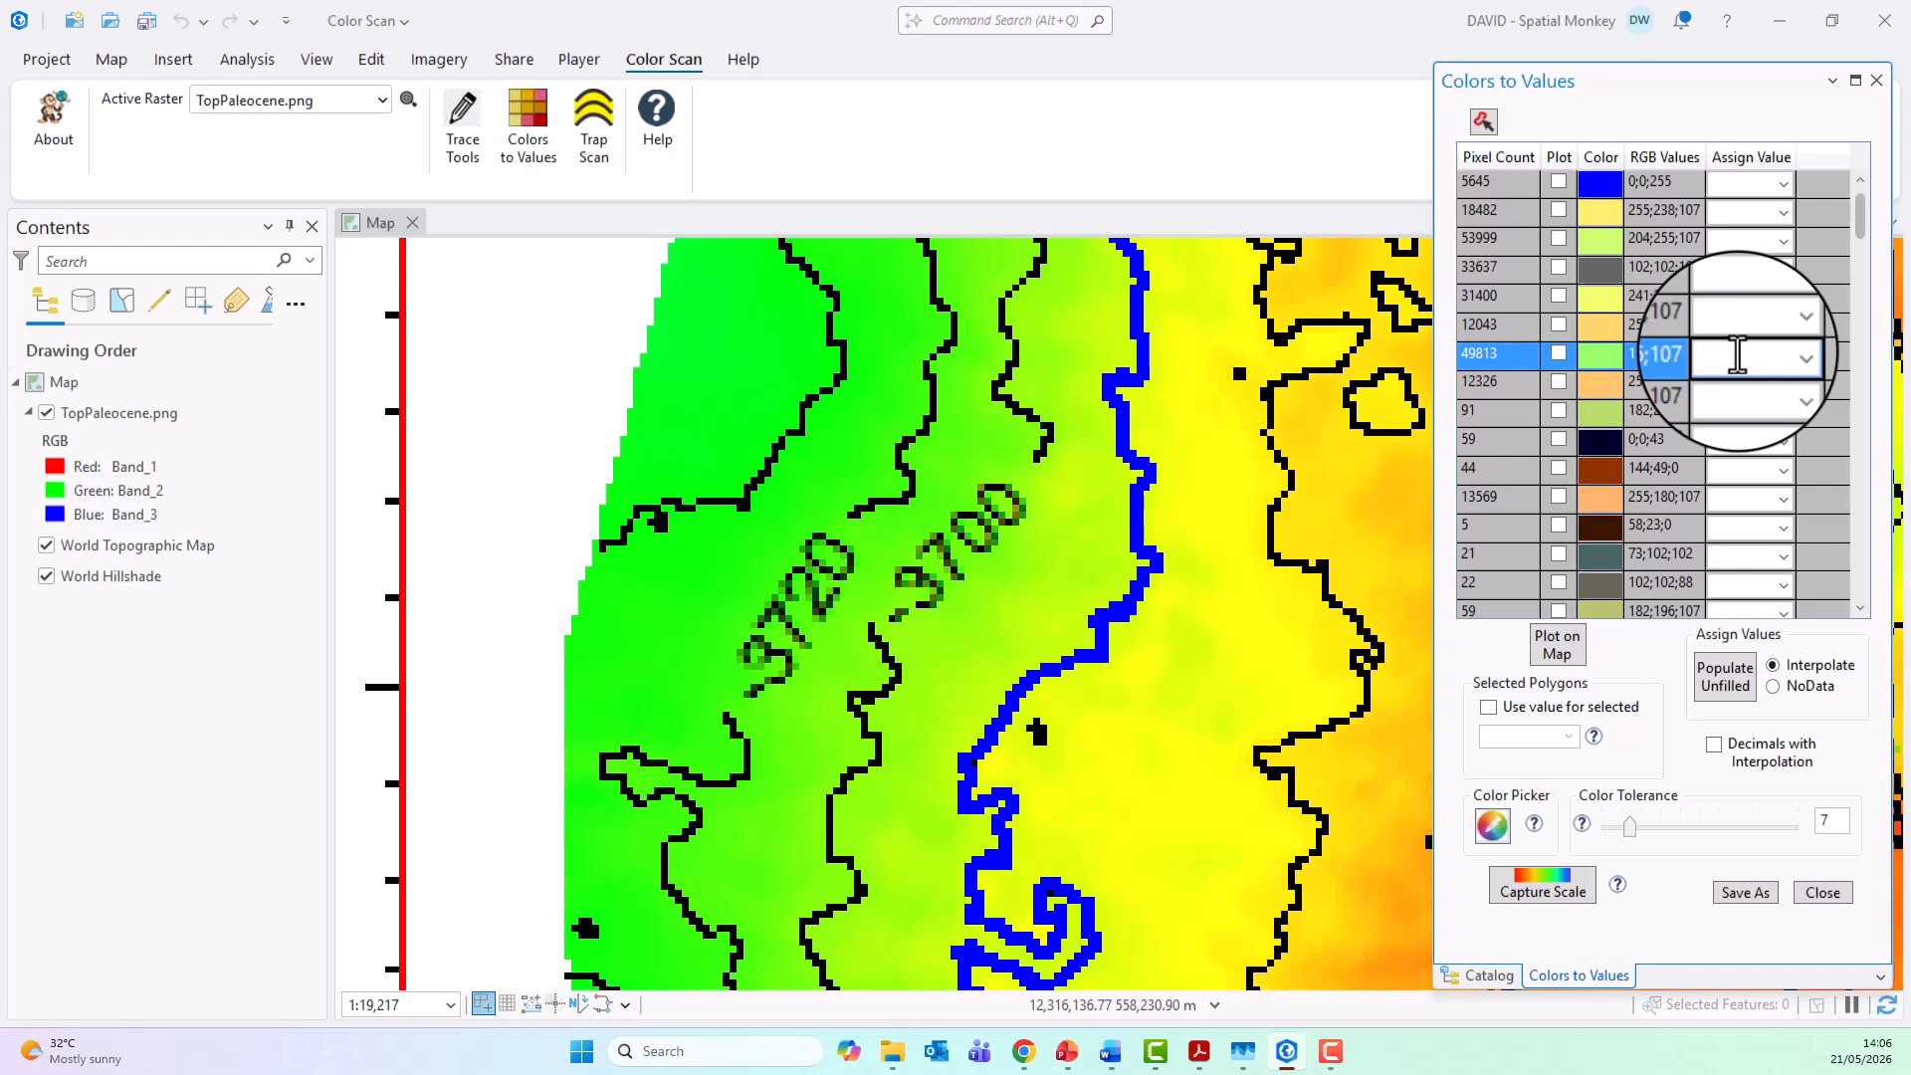
{"action": "type", "text": "3720"}
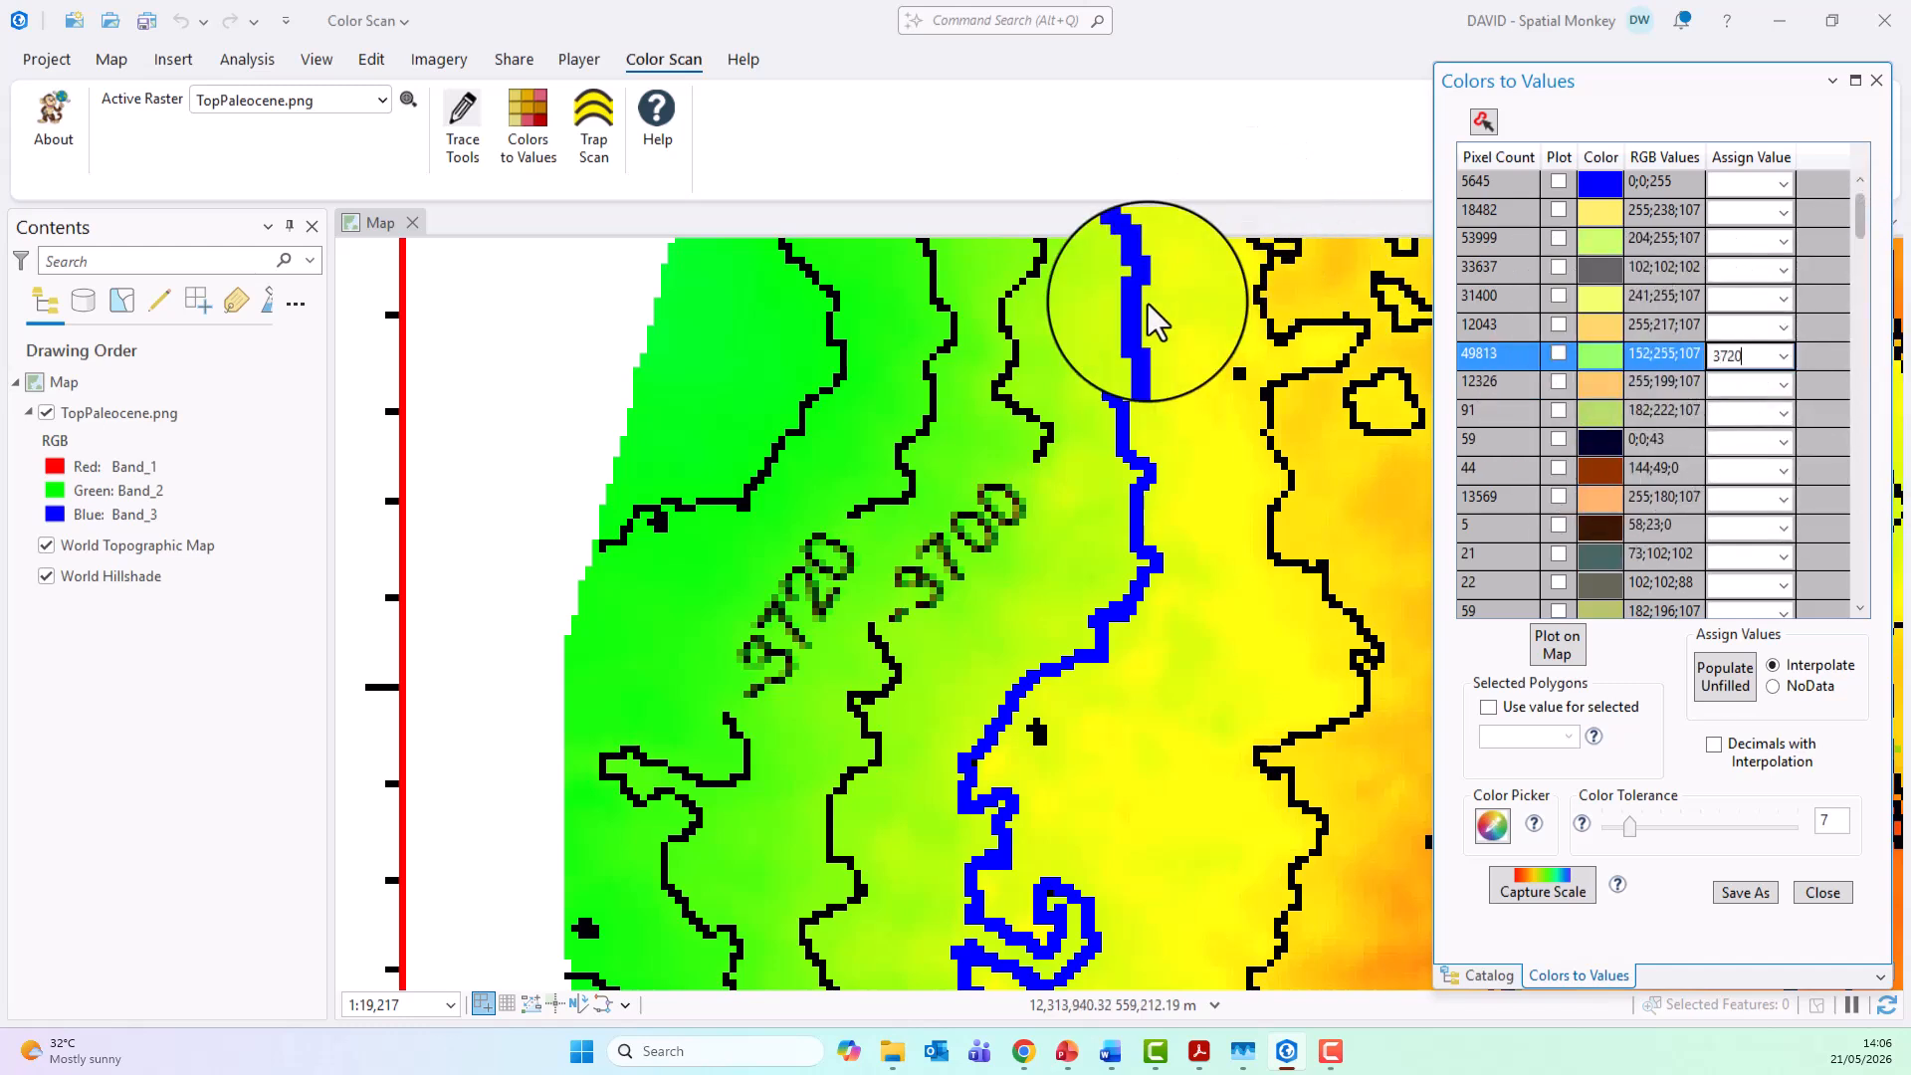
Step: Pick the yellow-green beside the -3700 contour label and assign 3700 to its color row
{"action": "left_click", "coordinate": [1028, 475]}
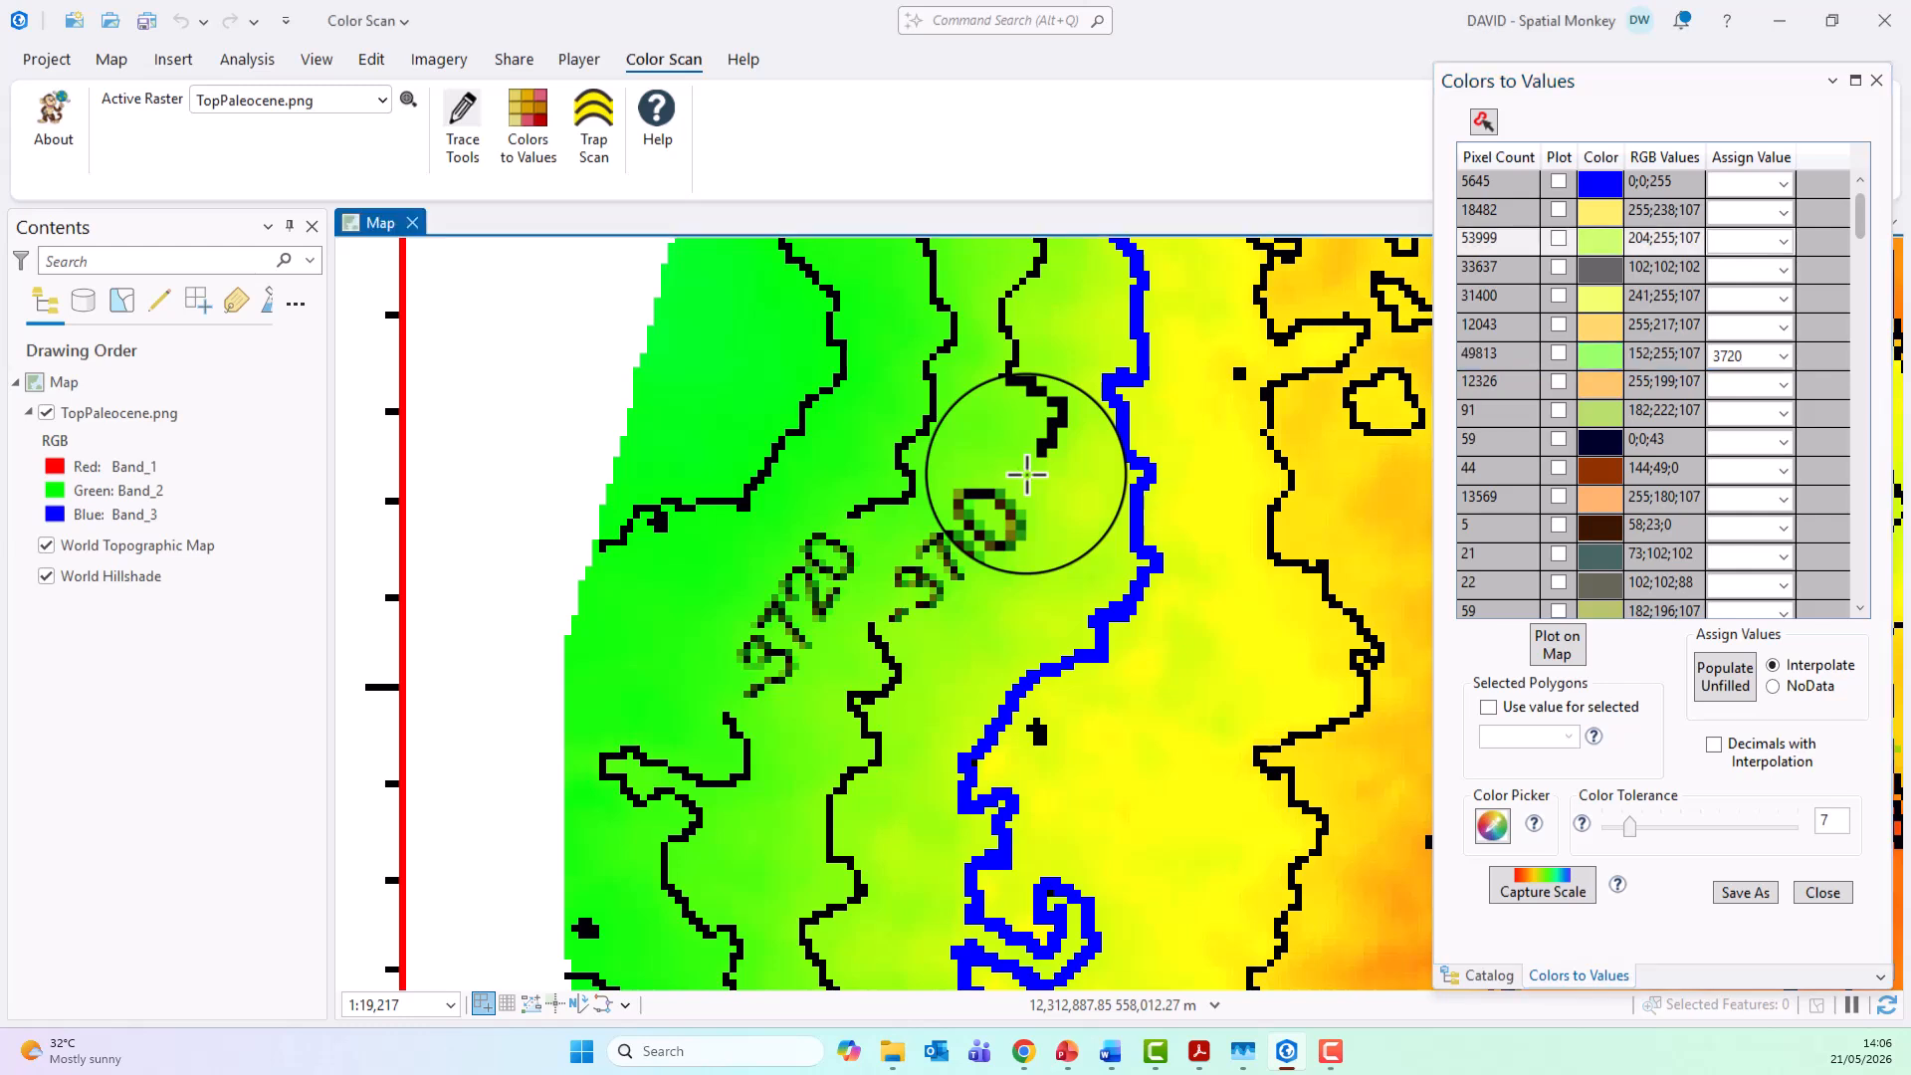
{"action": "left_click", "coordinate": [1744, 240]}
{"action": "type", "text": "3700"}
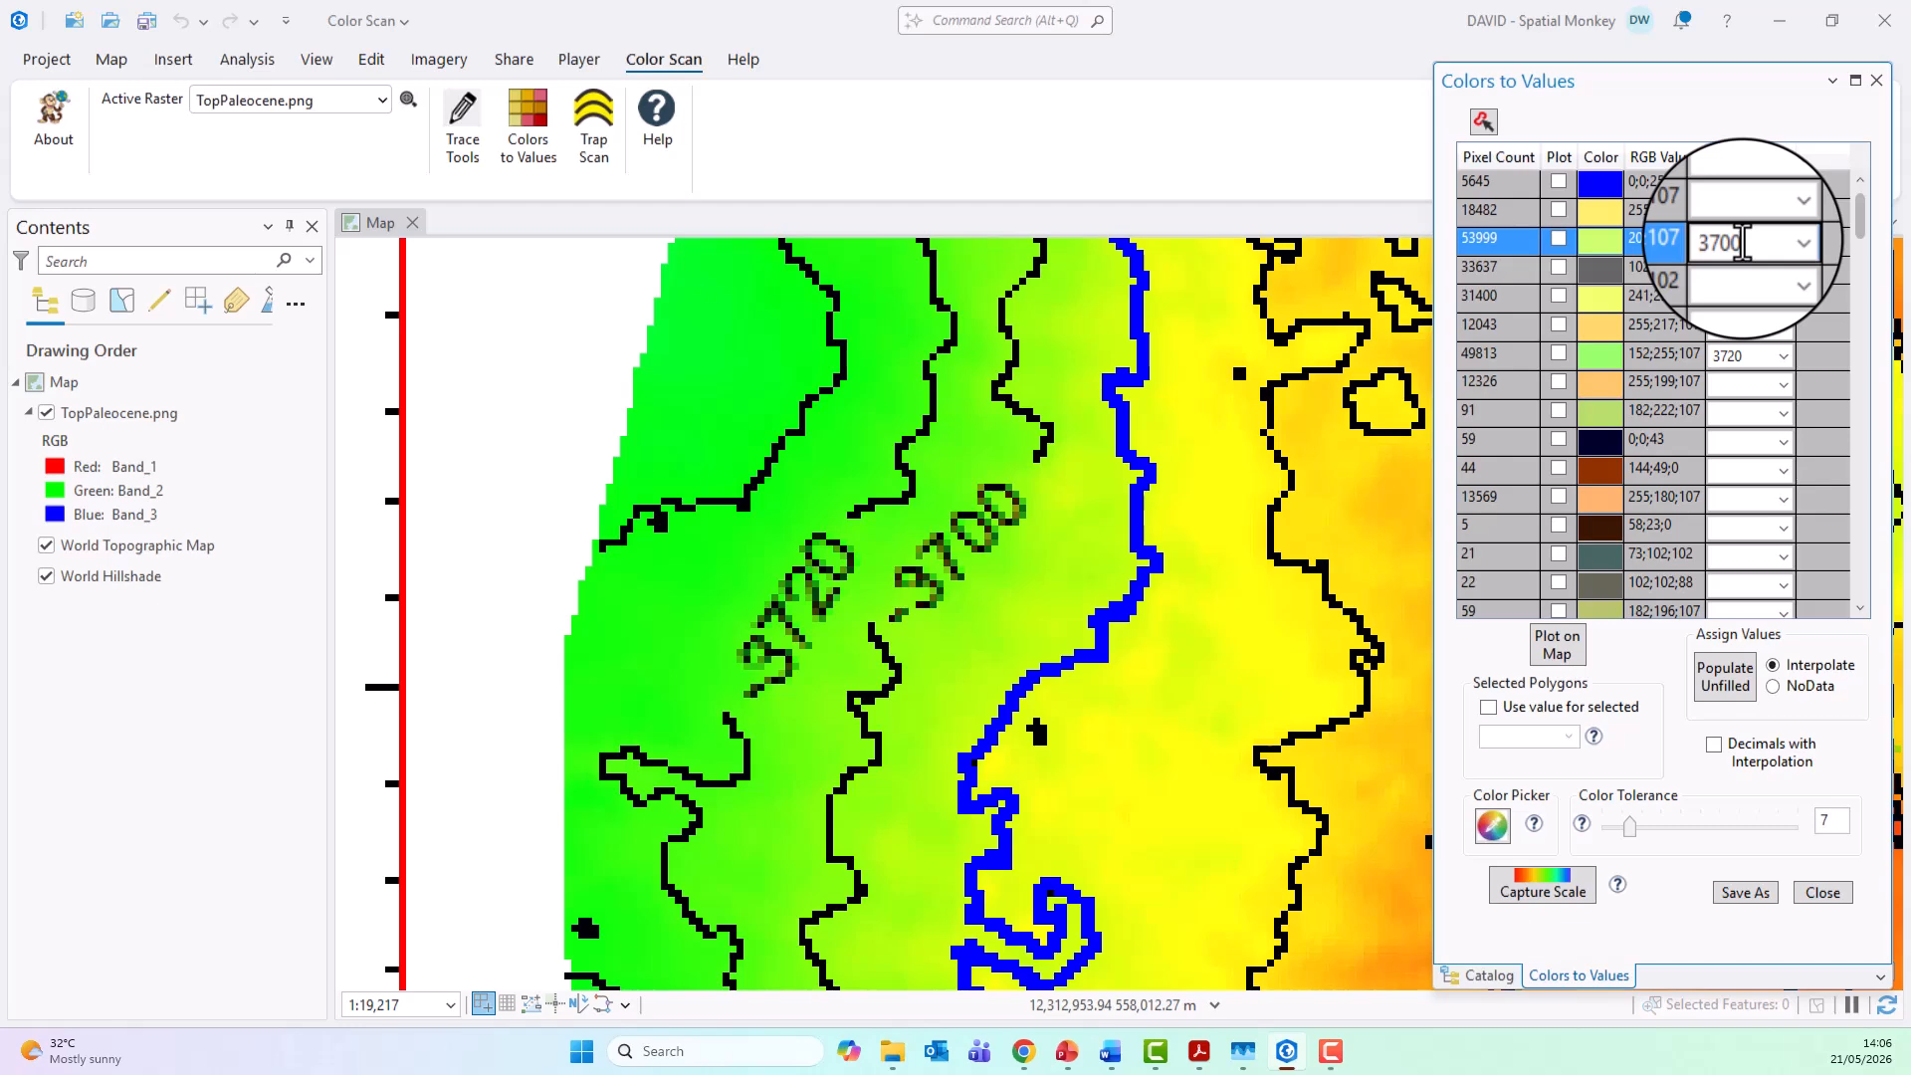
Step: Capture the color scale with a line down the Elevation depth legend bar, from above its red end to below its magenta end
{"action": "left_click", "coordinate": [408, 102]}
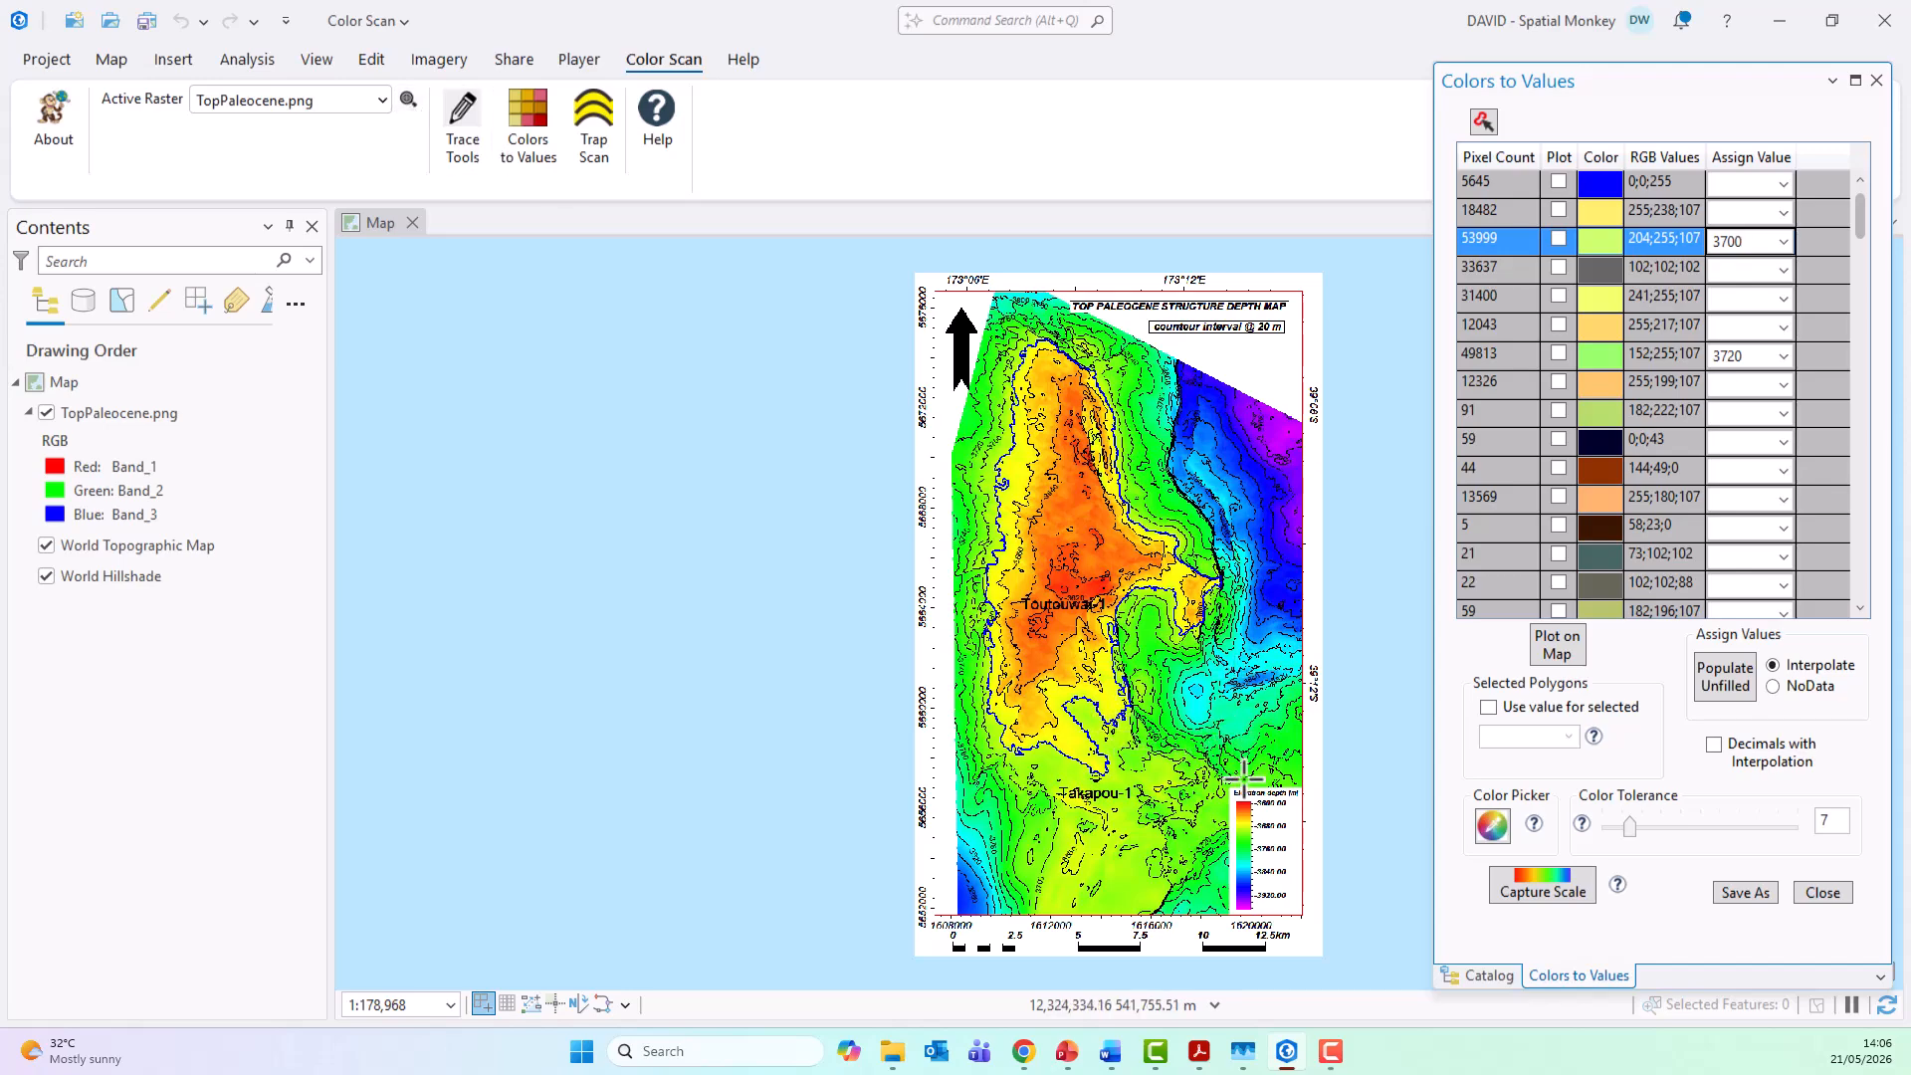
{"action": "scroll", "coordinate": [1332, 931], "scroll_direction": "up", "scroll_amount": 2}
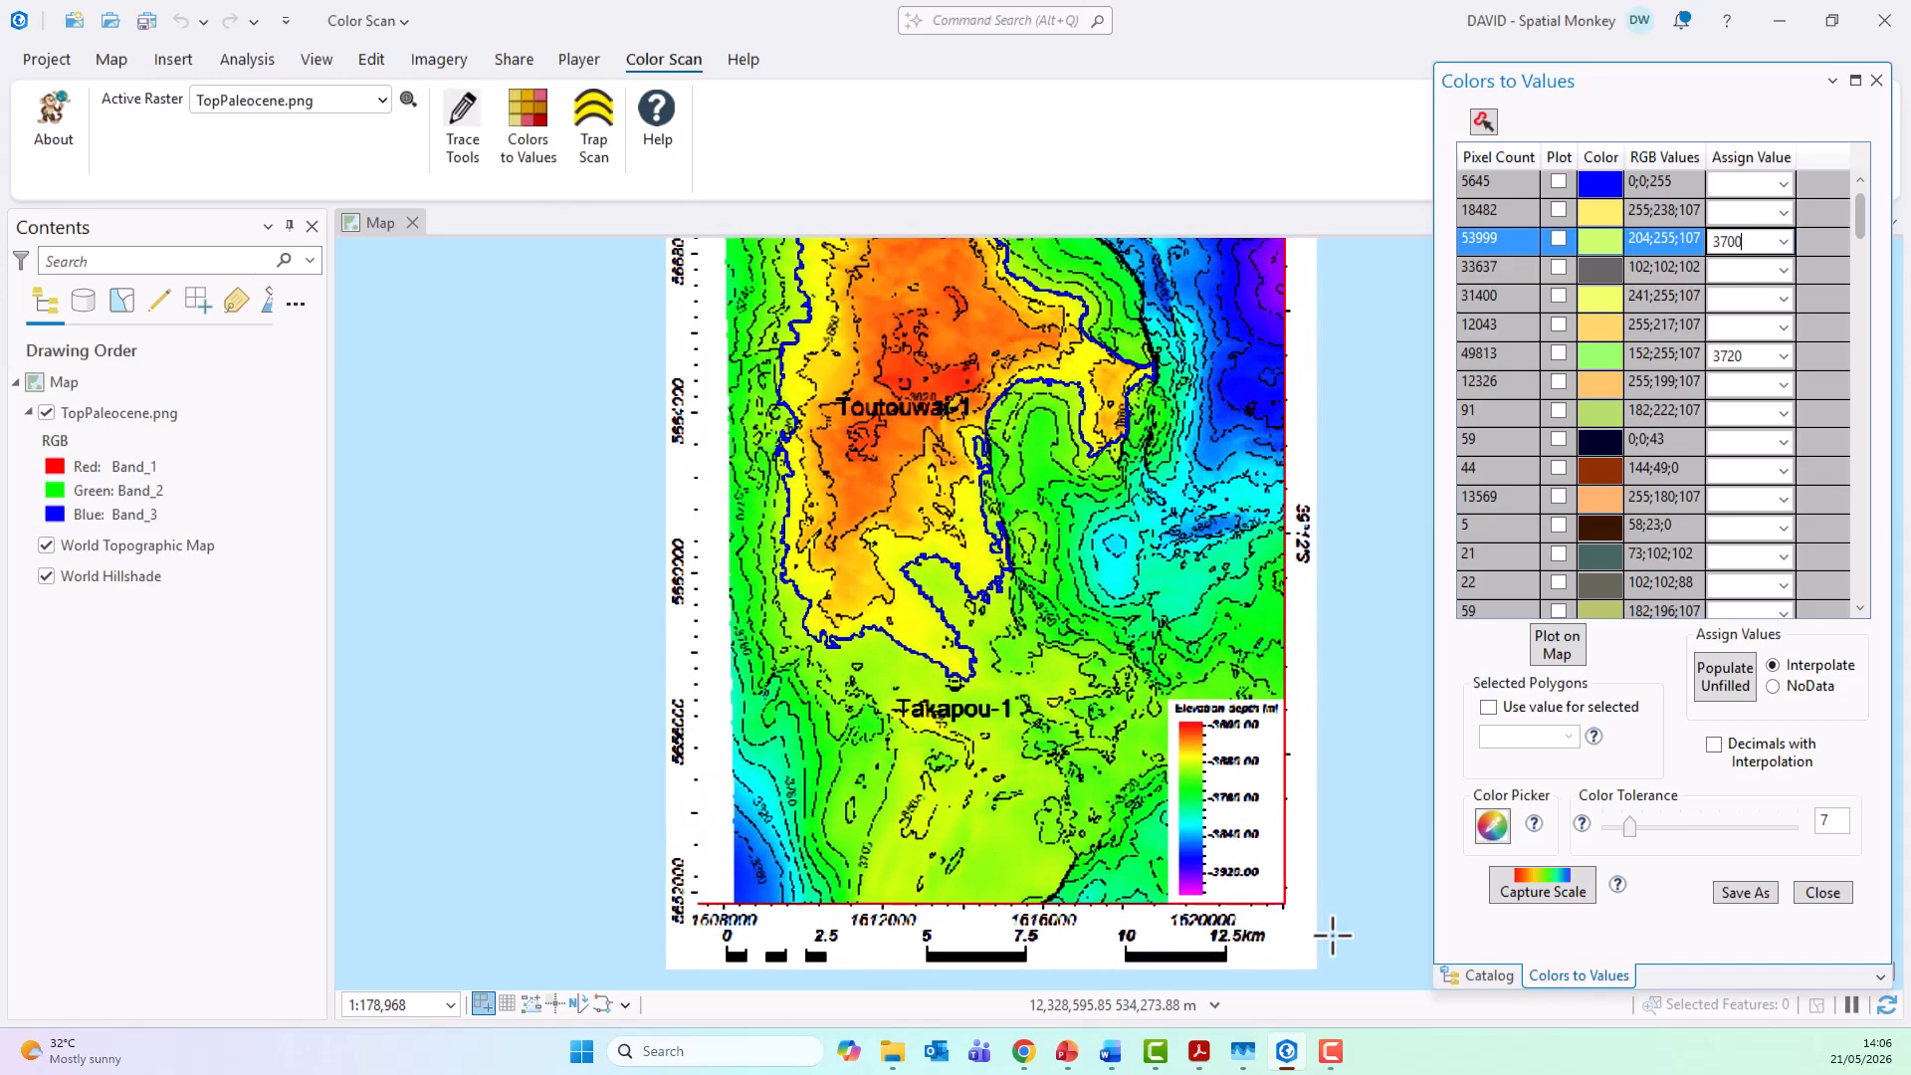
{"action": "scroll", "coordinate": [1331, 936], "scroll_direction": "up", "scroll_amount": 4}
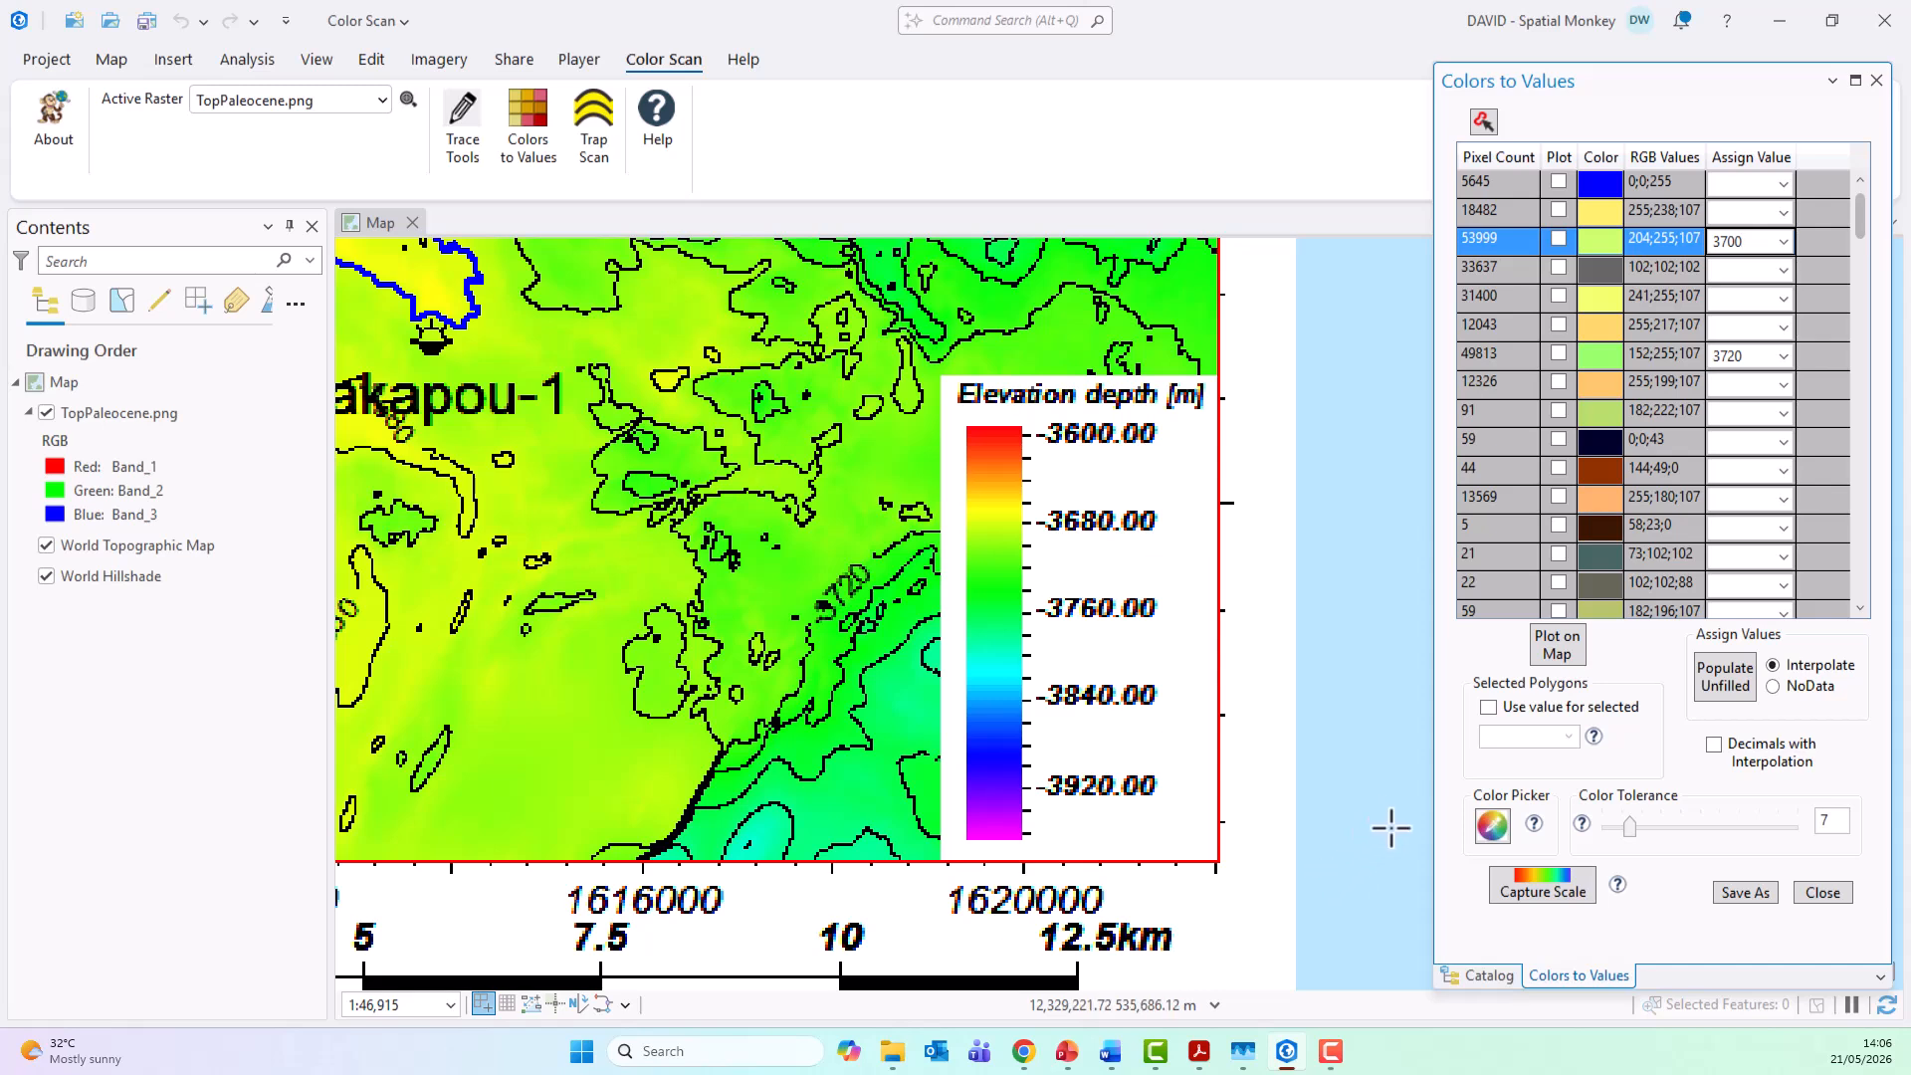
{"action": "left_click", "coordinate": [1547, 893]}
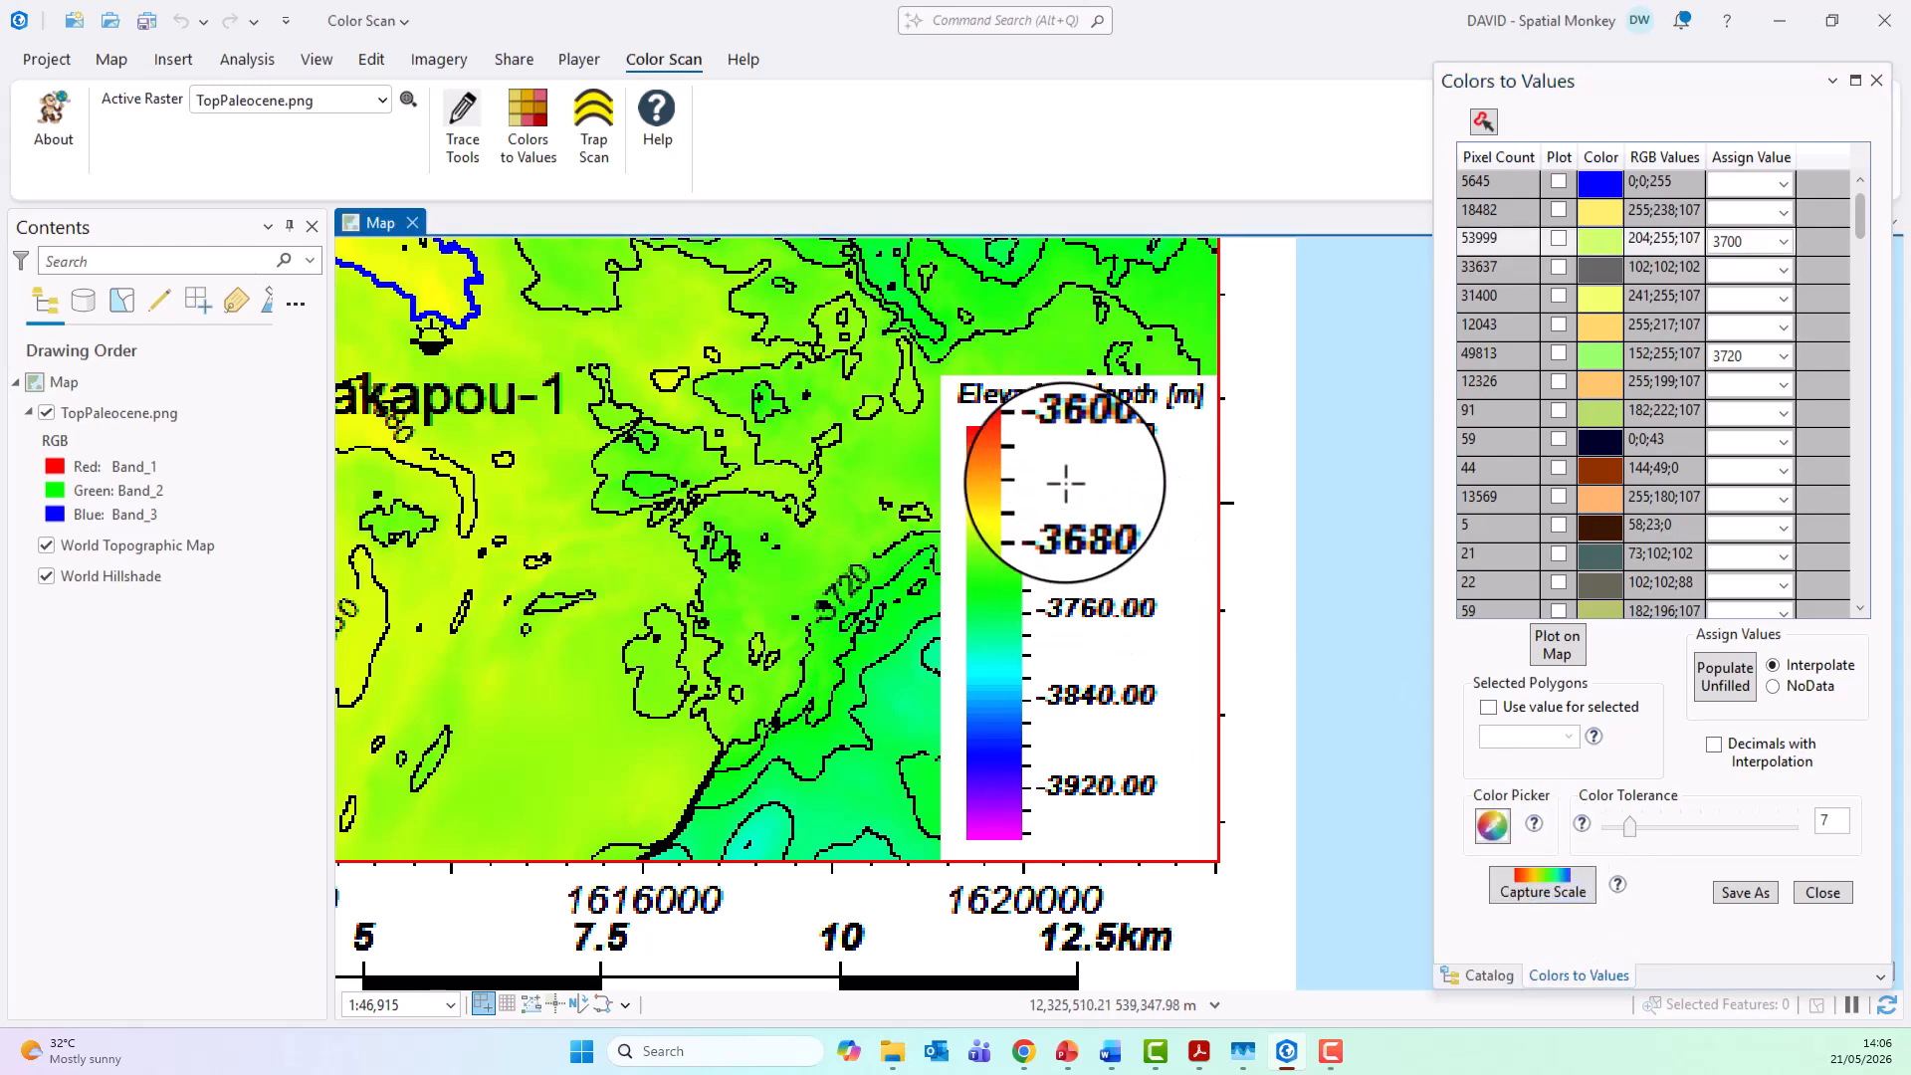
{"action": "left_click", "coordinate": [995, 416]}
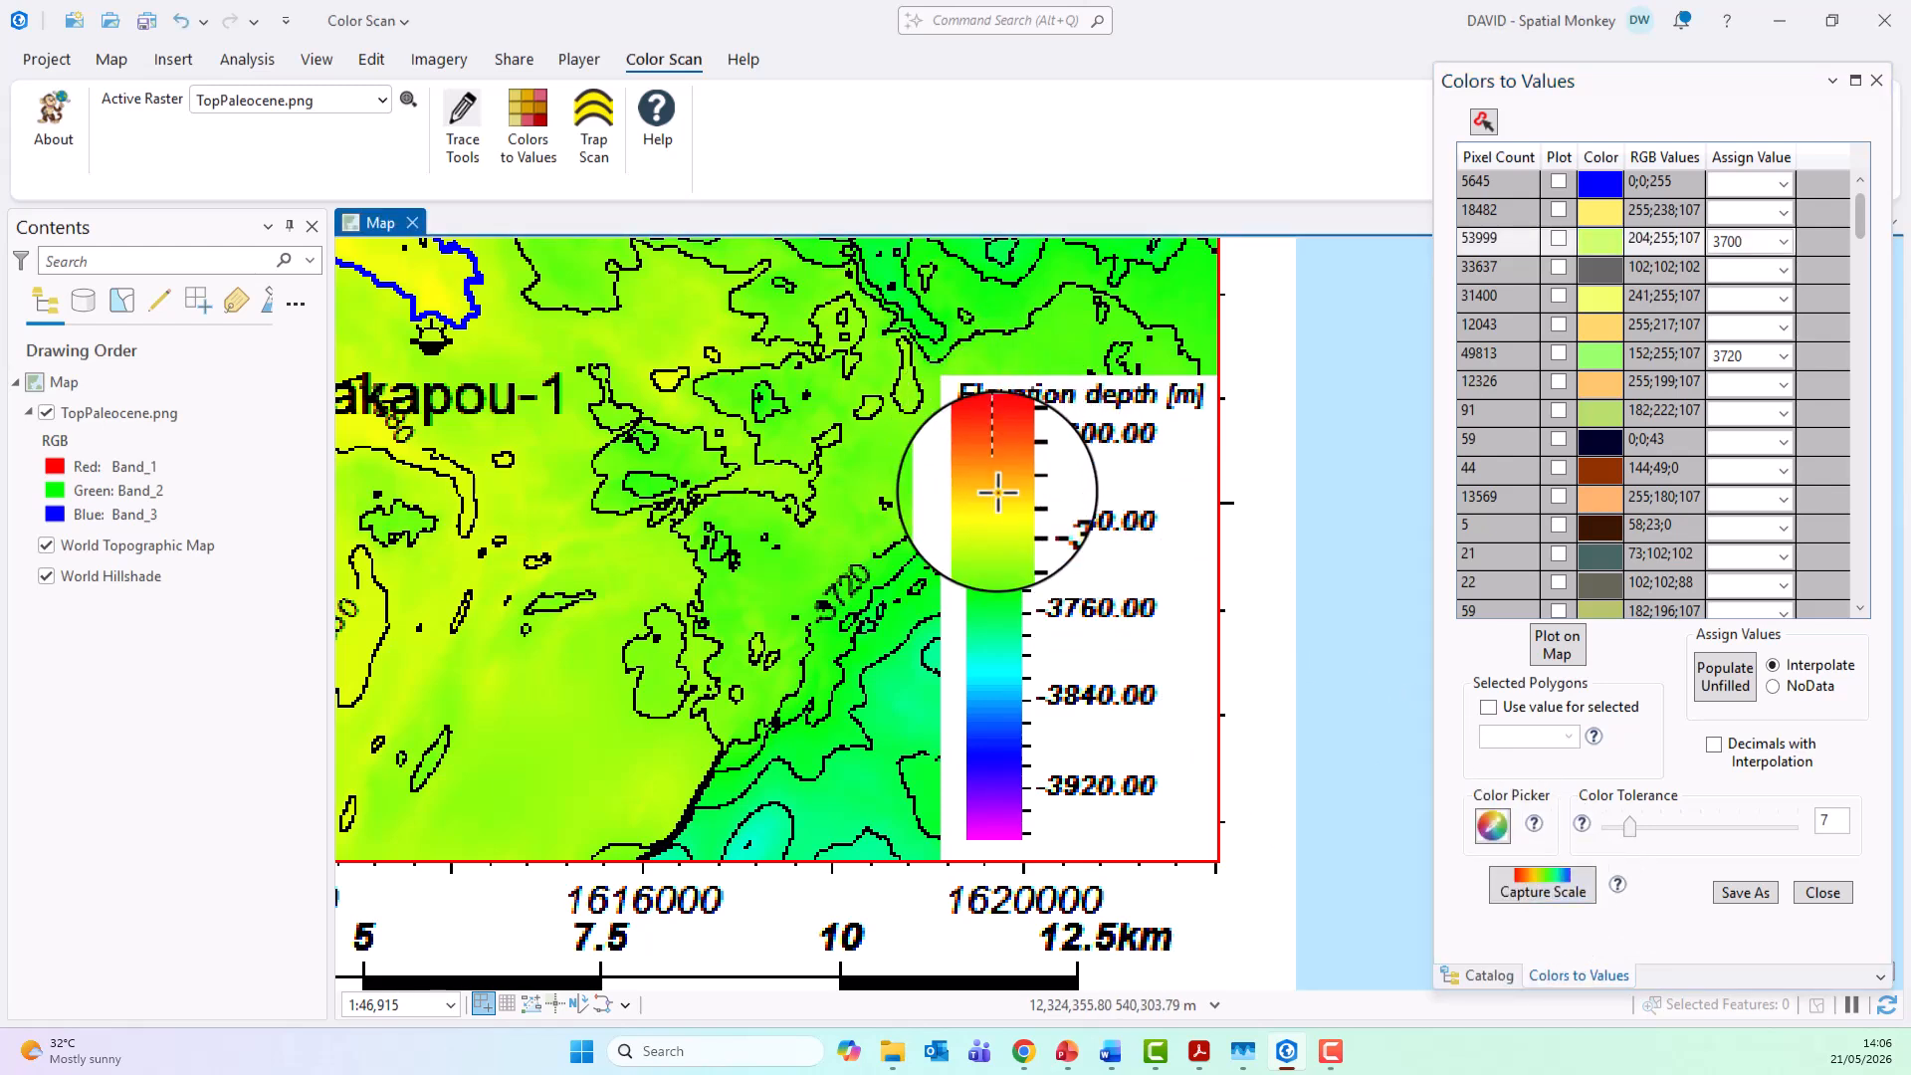
{"action": "left_click", "coordinate": [999, 853]}
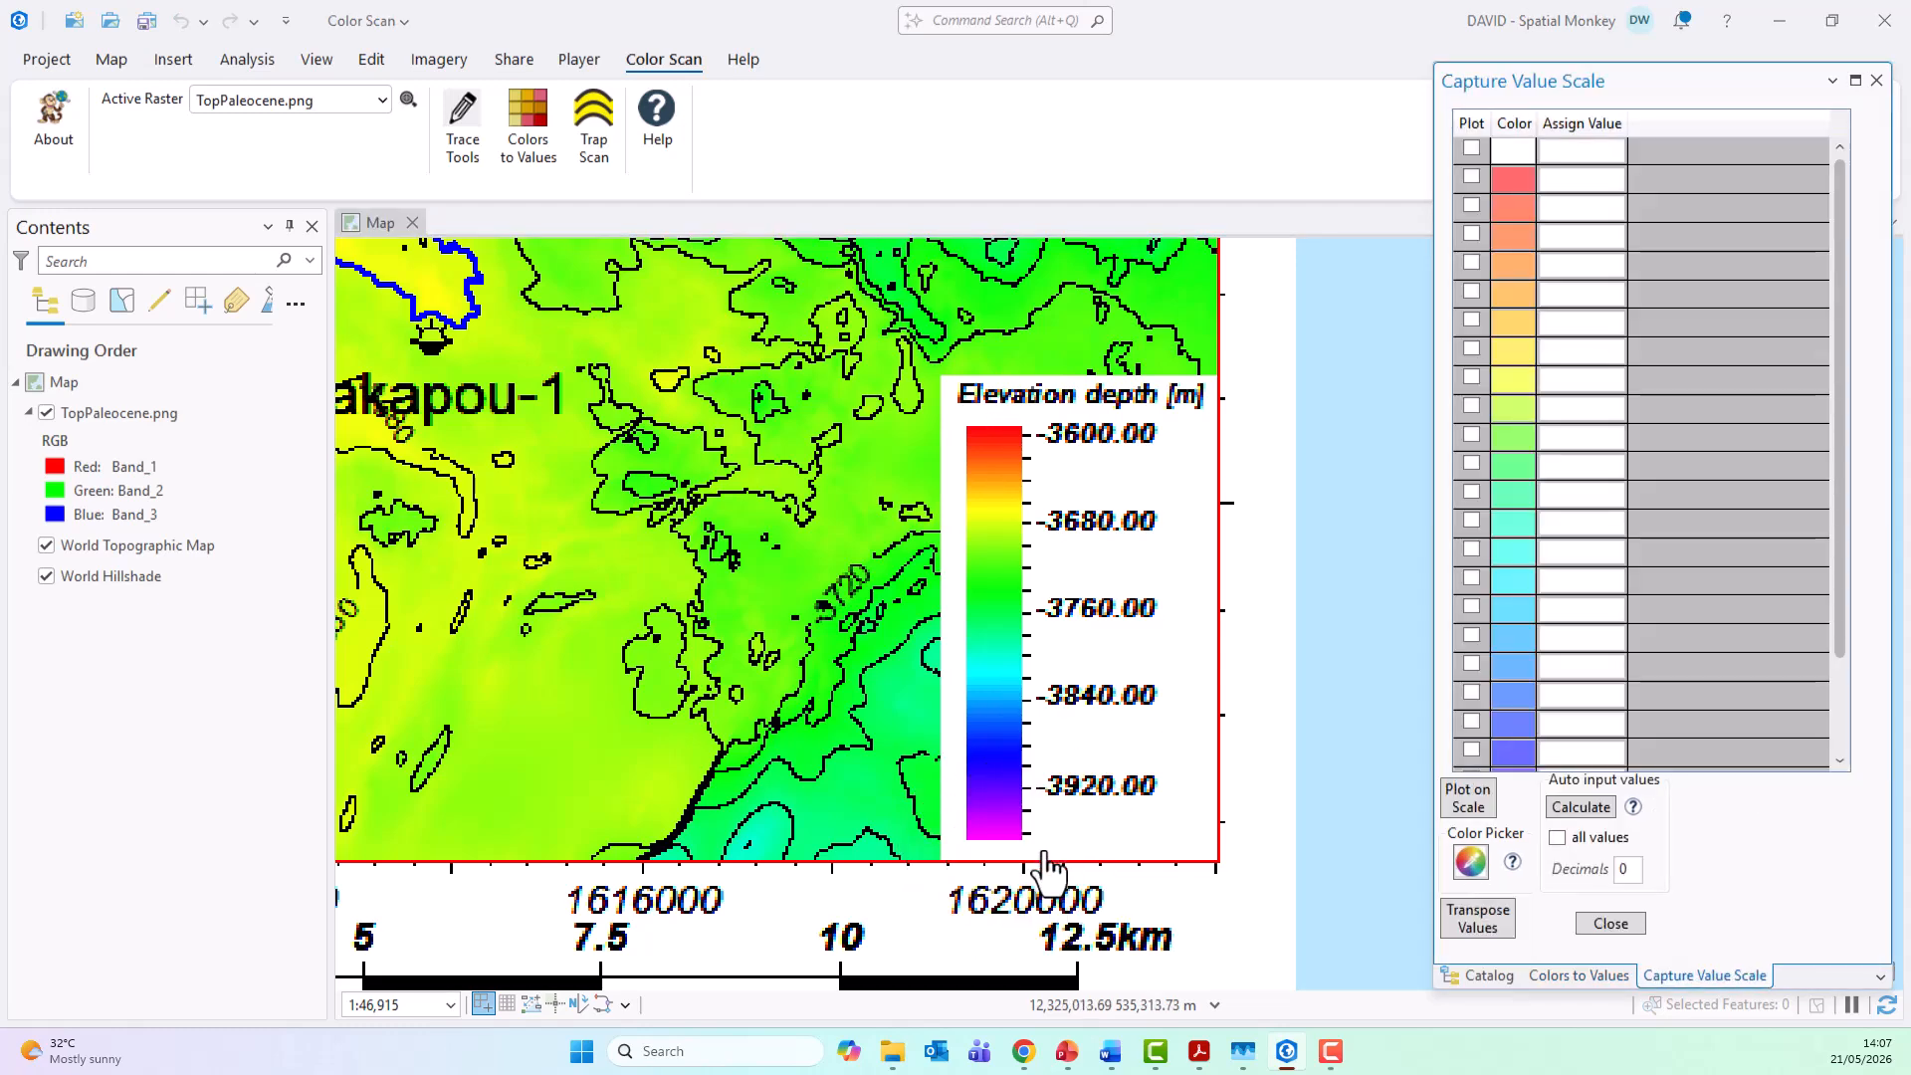
Step: Pick the legend color at the -3600.00 mark and assign 3600 to its row in the captured scale
{"action": "left_click", "coordinate": [1471, 862]}
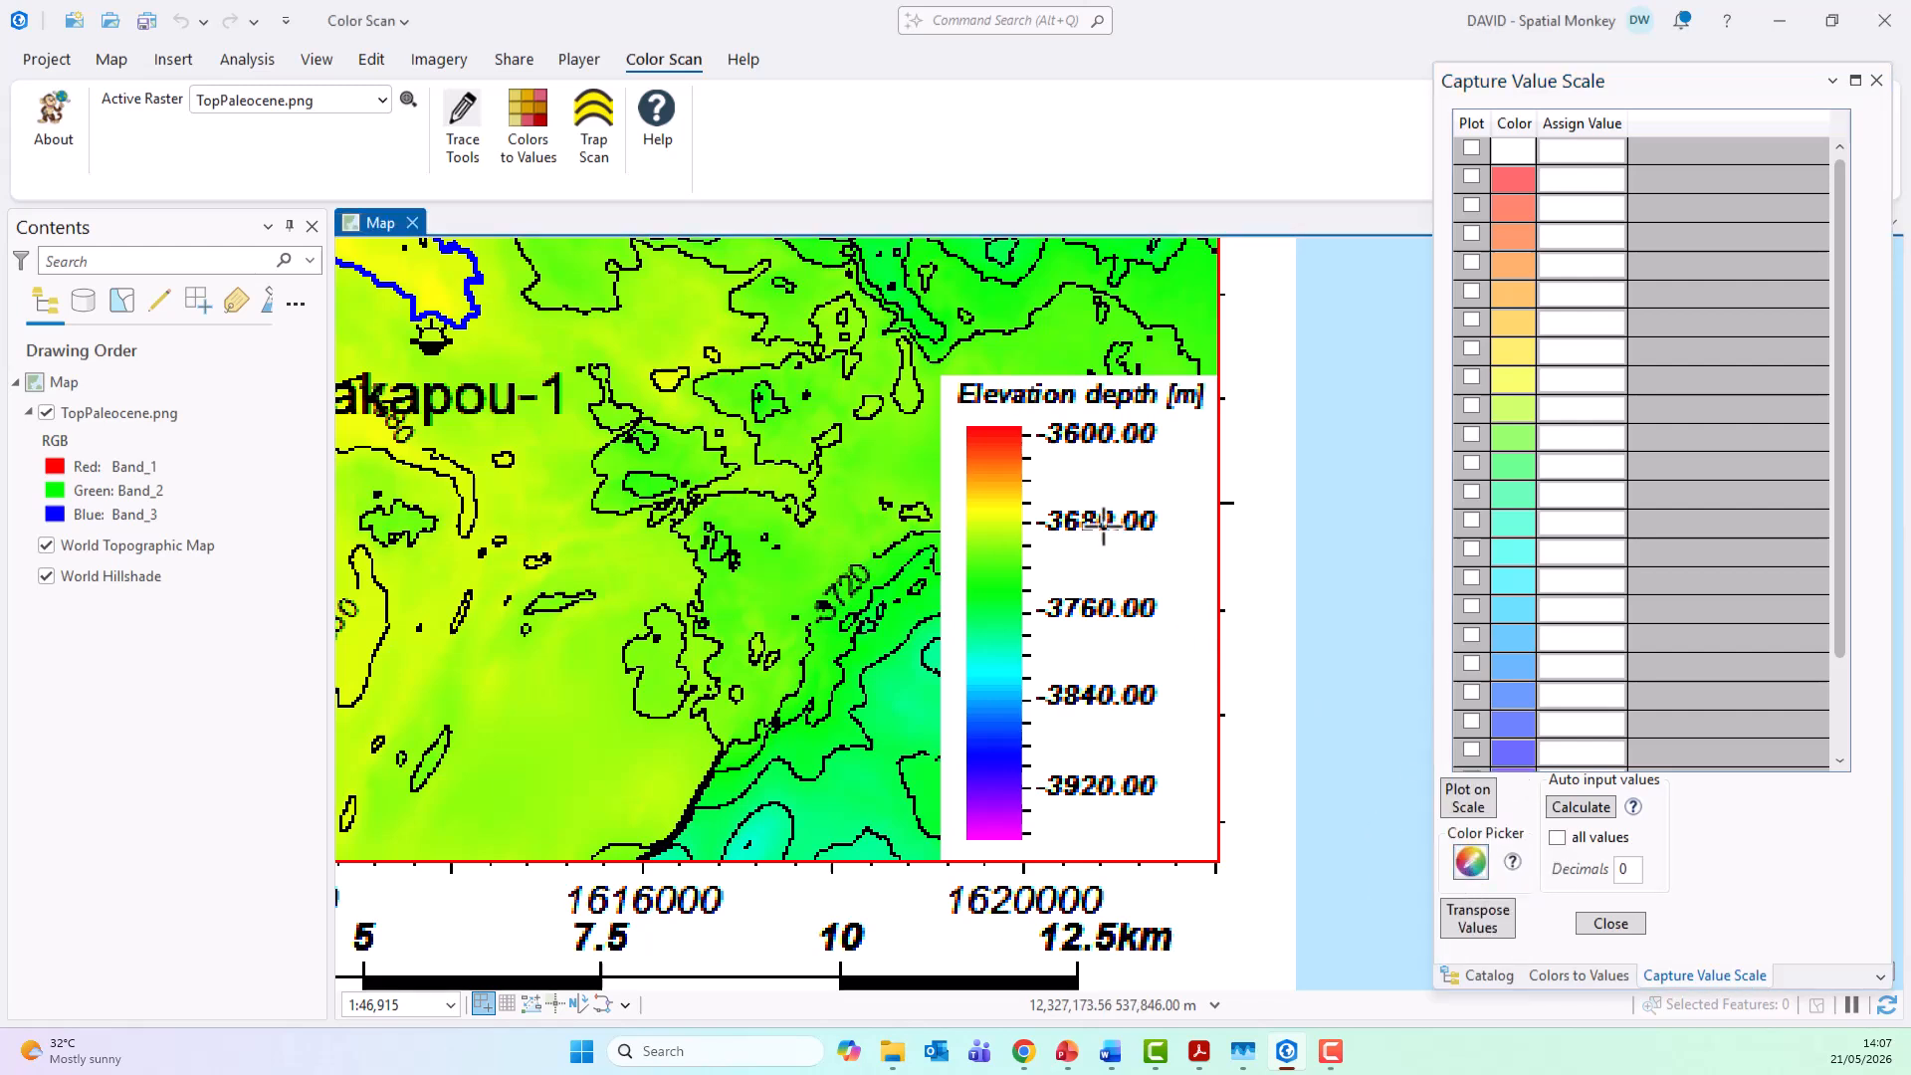
{"action": "left_click", "coordinate": [1000, 436]}
{"action": "left_click", "coordinate": [1564, 207]}
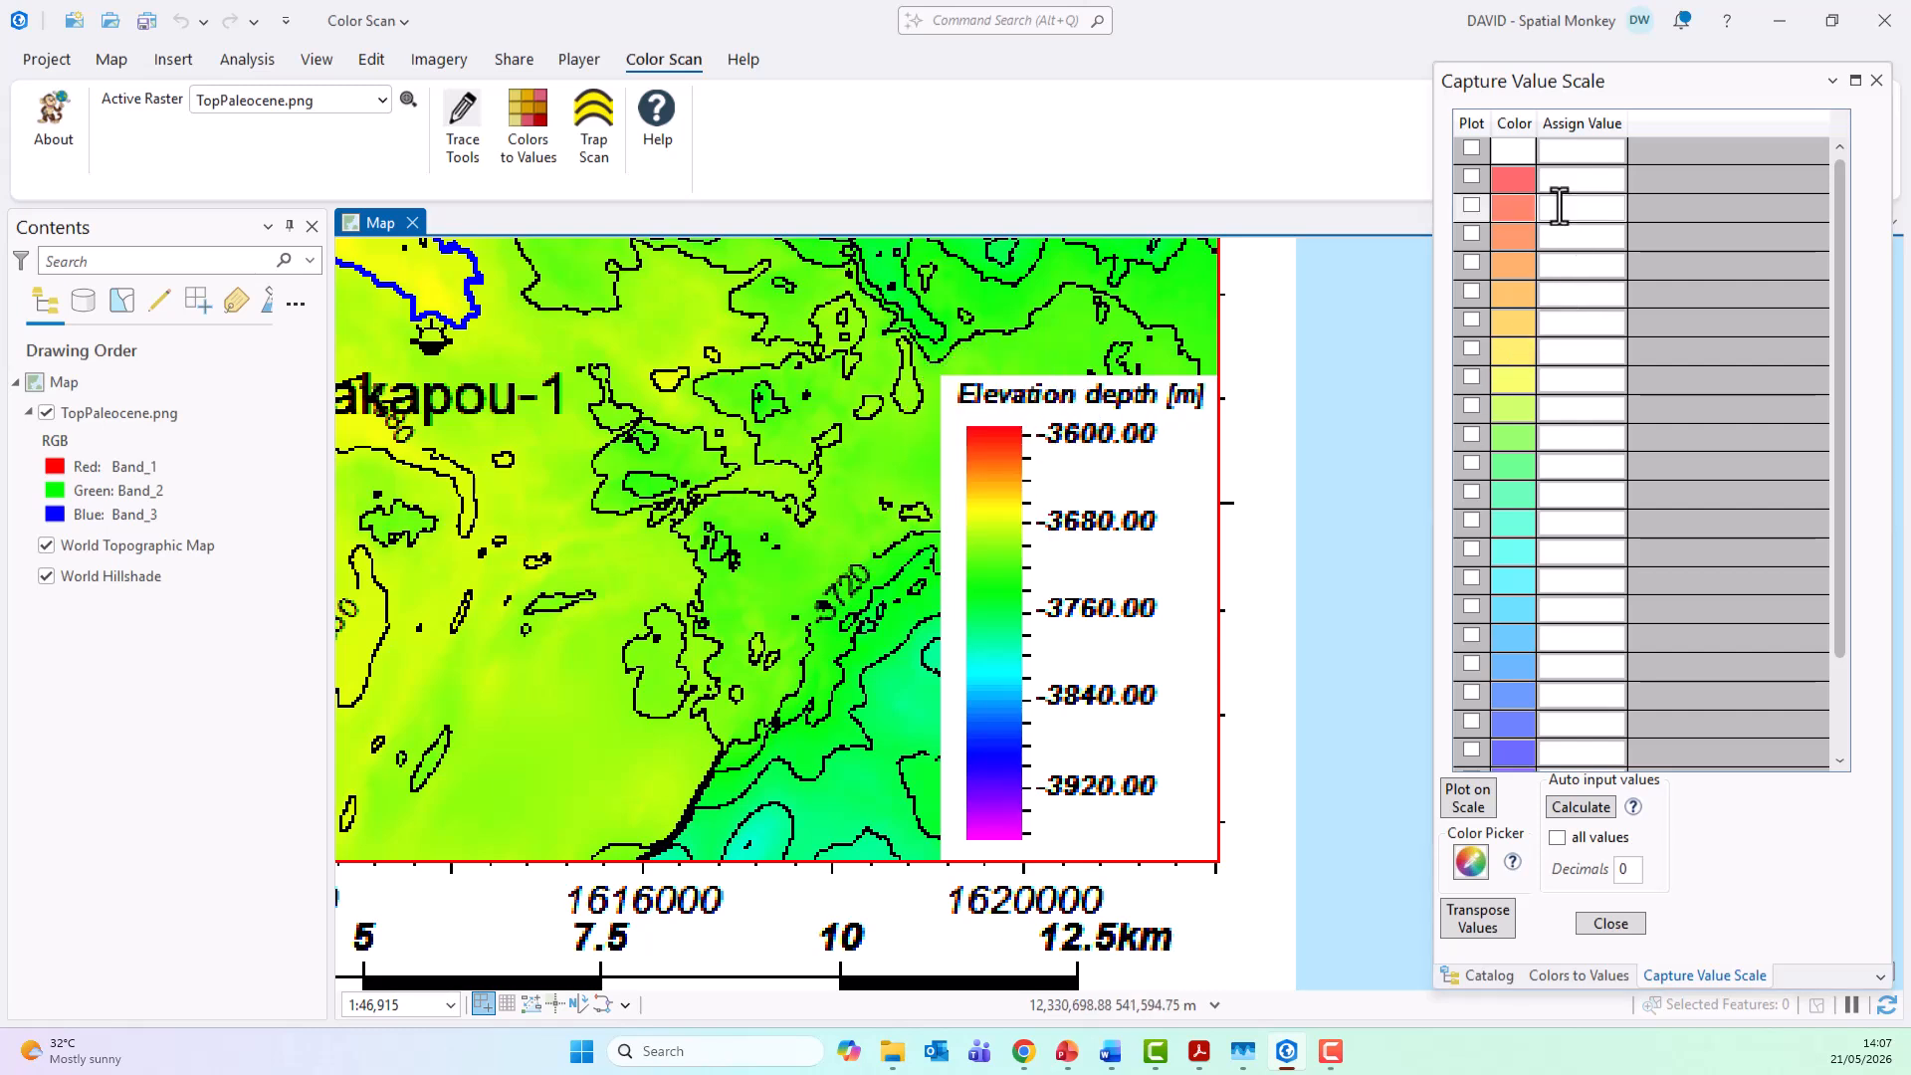
{"action": "type", "text": "3600"}
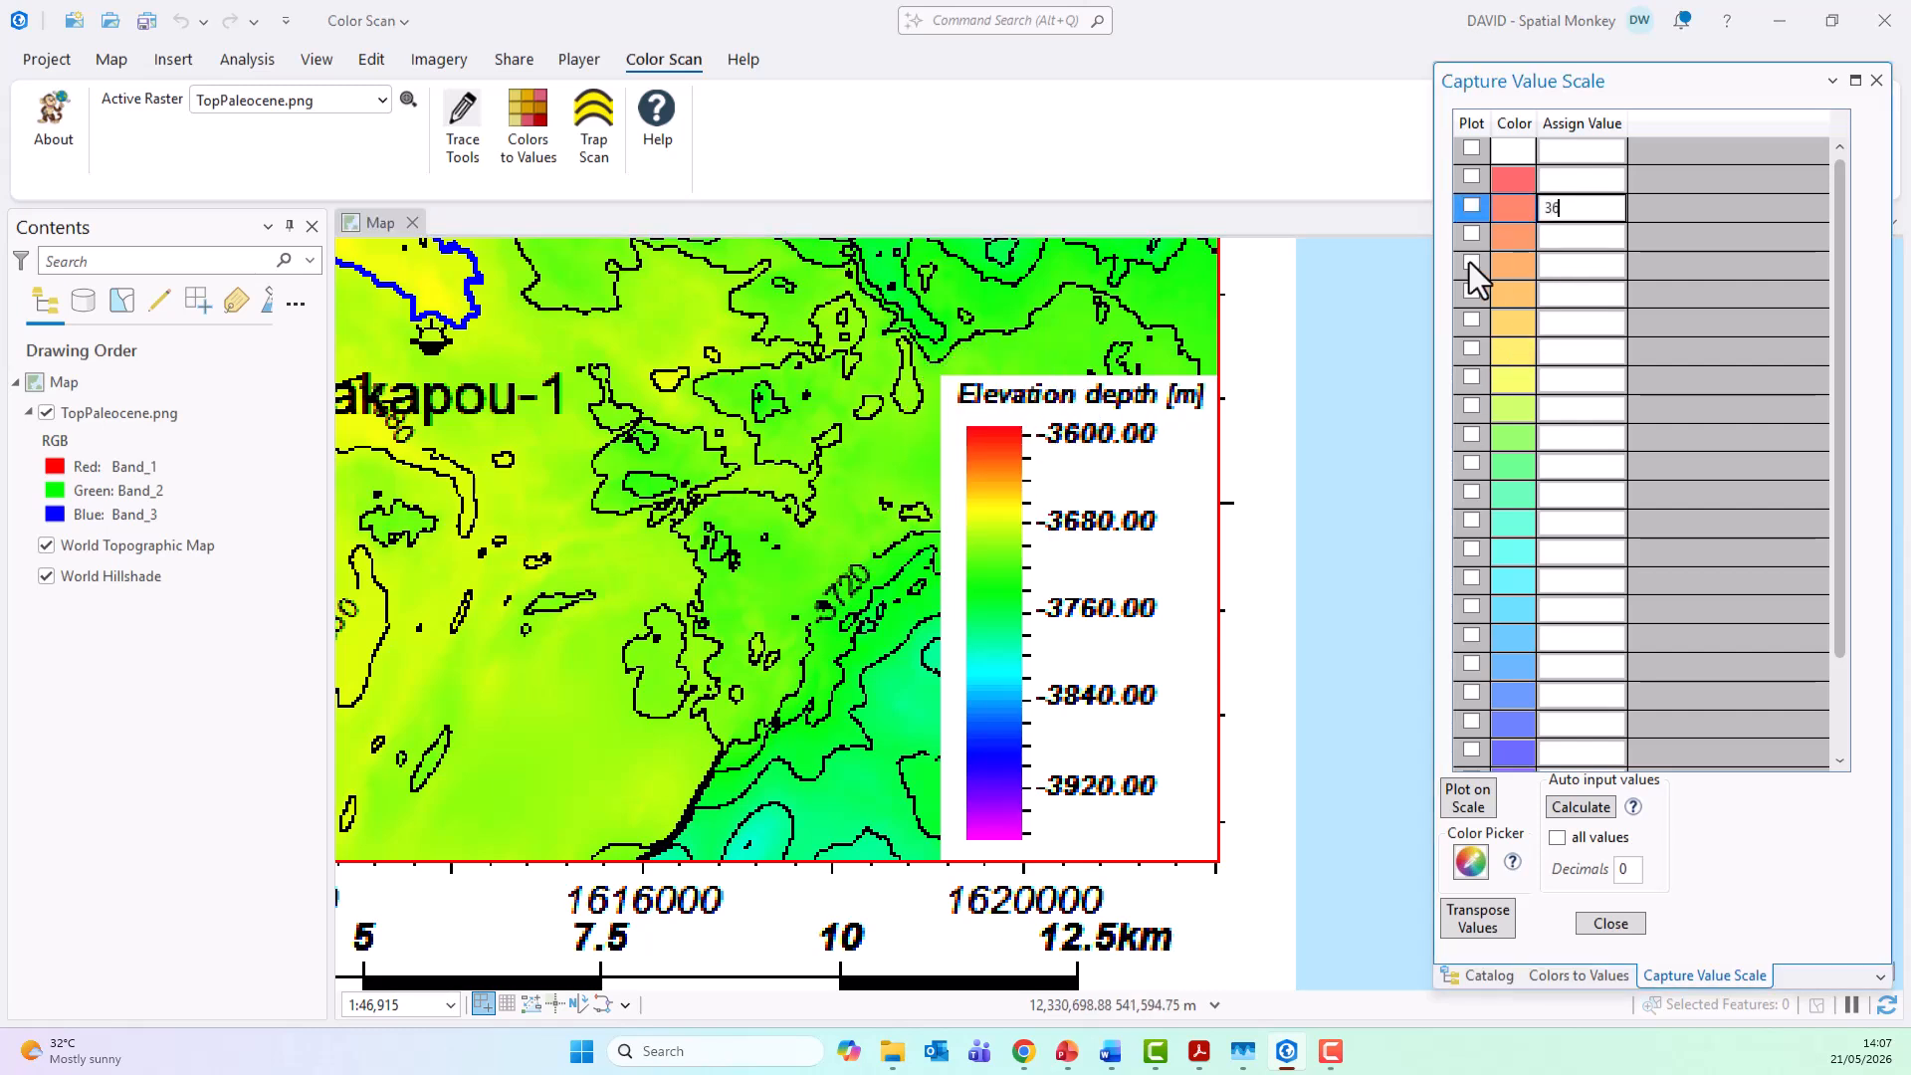
Step: Pick the legend colors at the -3680.00 and -3760.00 marks and assign 3680 and 3760 to their scale rows
{"action": "left_click", "coordinate": [997, 524]}
{"action": "left_click", "coordinate": [1572, 384]}
{"action": "type", "text": "3680"}
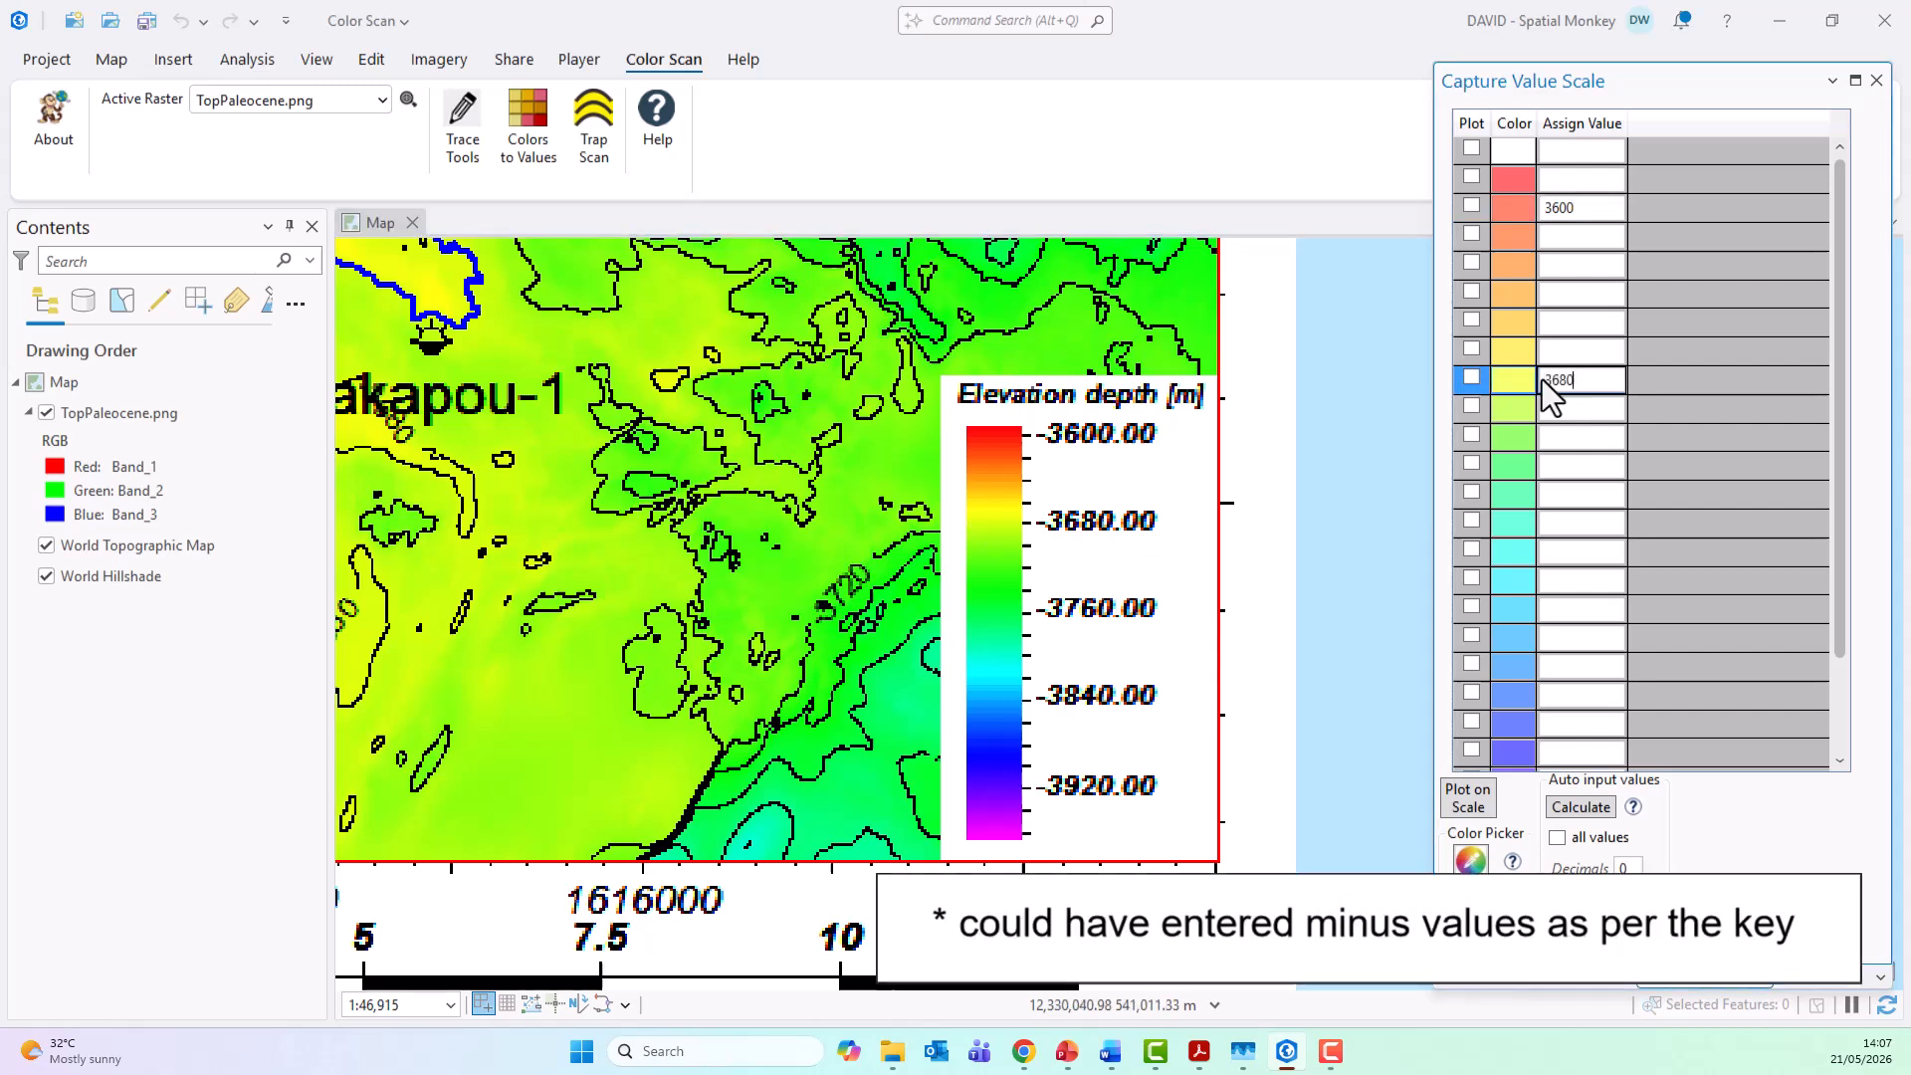
{"action": "left_click", "coordinate": [994, 610]}
{"action": "left_click", "coordinate": [1578, 465]}
{"action": "type", "text": "3760"}
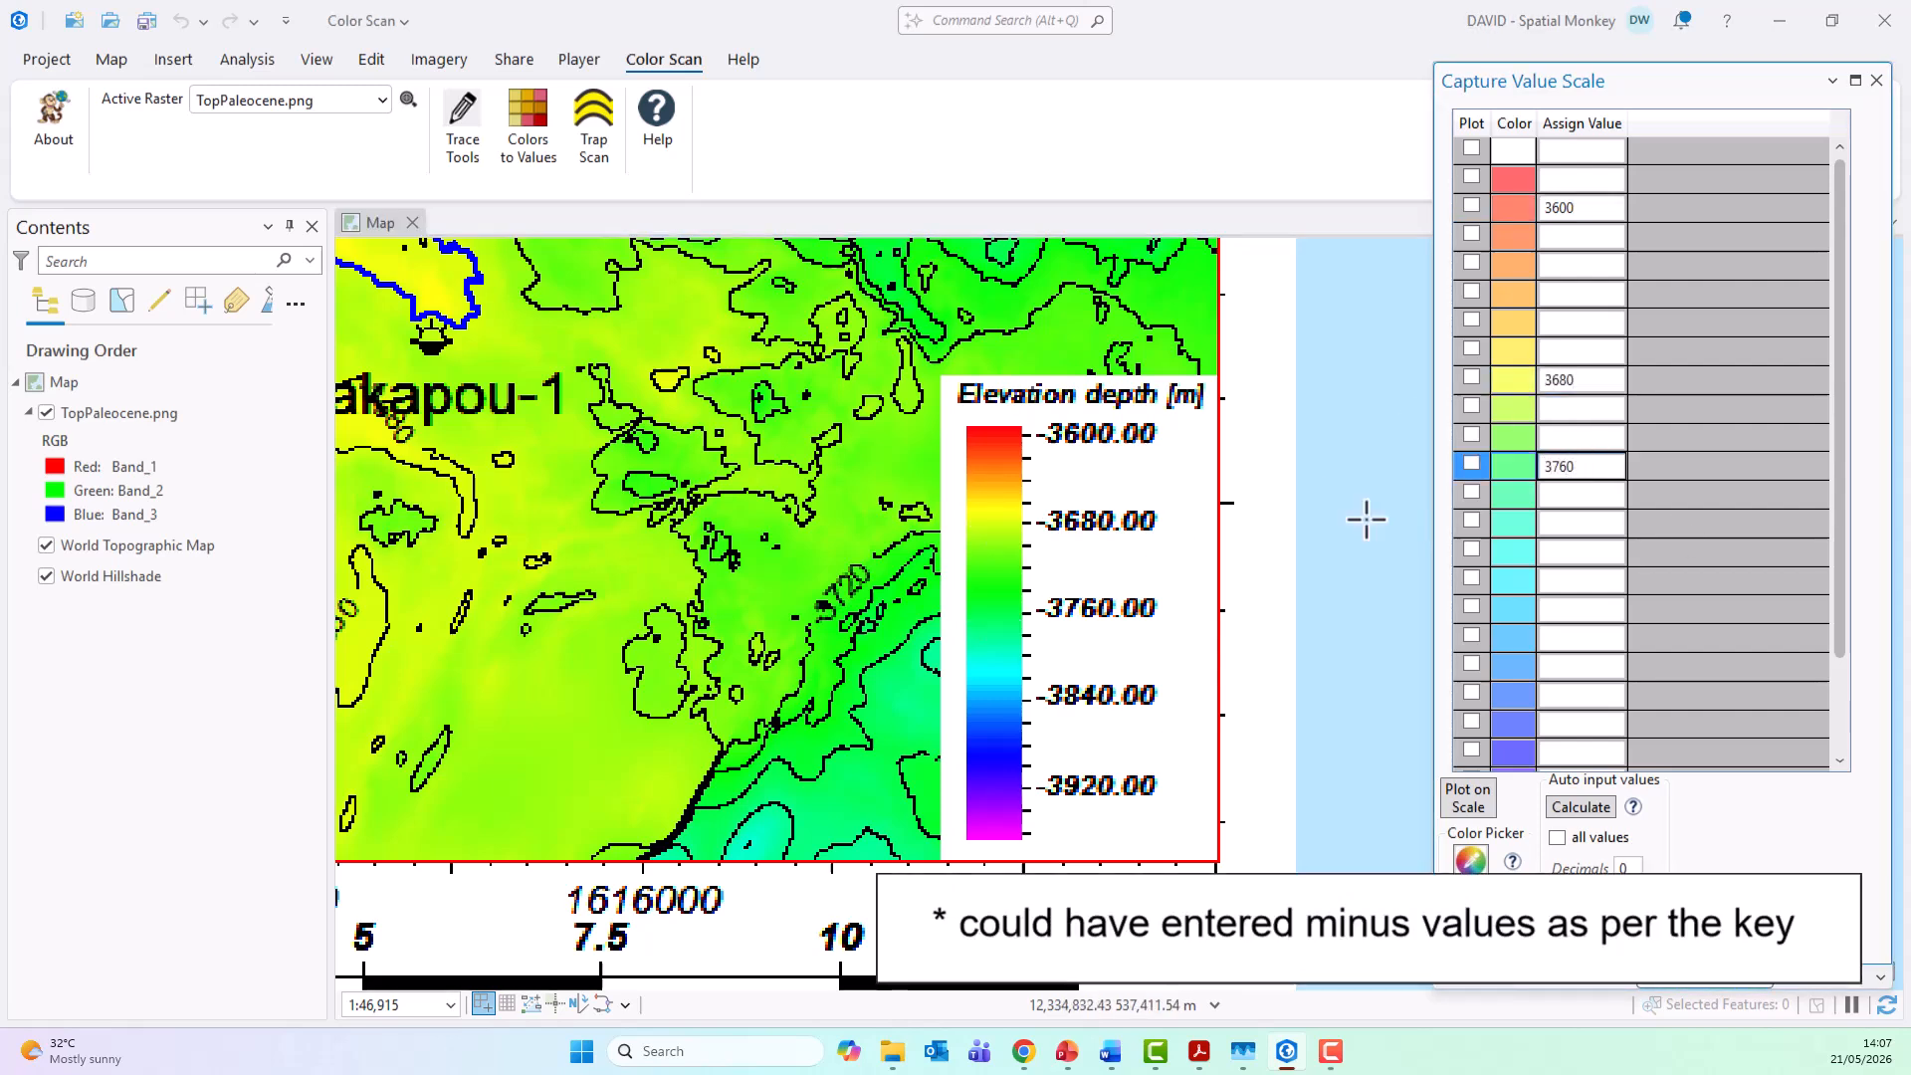
Step: Pick the legend colors at the -3840.00 and -3920.00 marks and assign 3840 and 3920 to their scale rows
{"action": "left_click", "coordinate": [995, 696]}
{"action": "left_click", "coordinate": [1586, 637]}
{"action": "type", "text": "3840"}
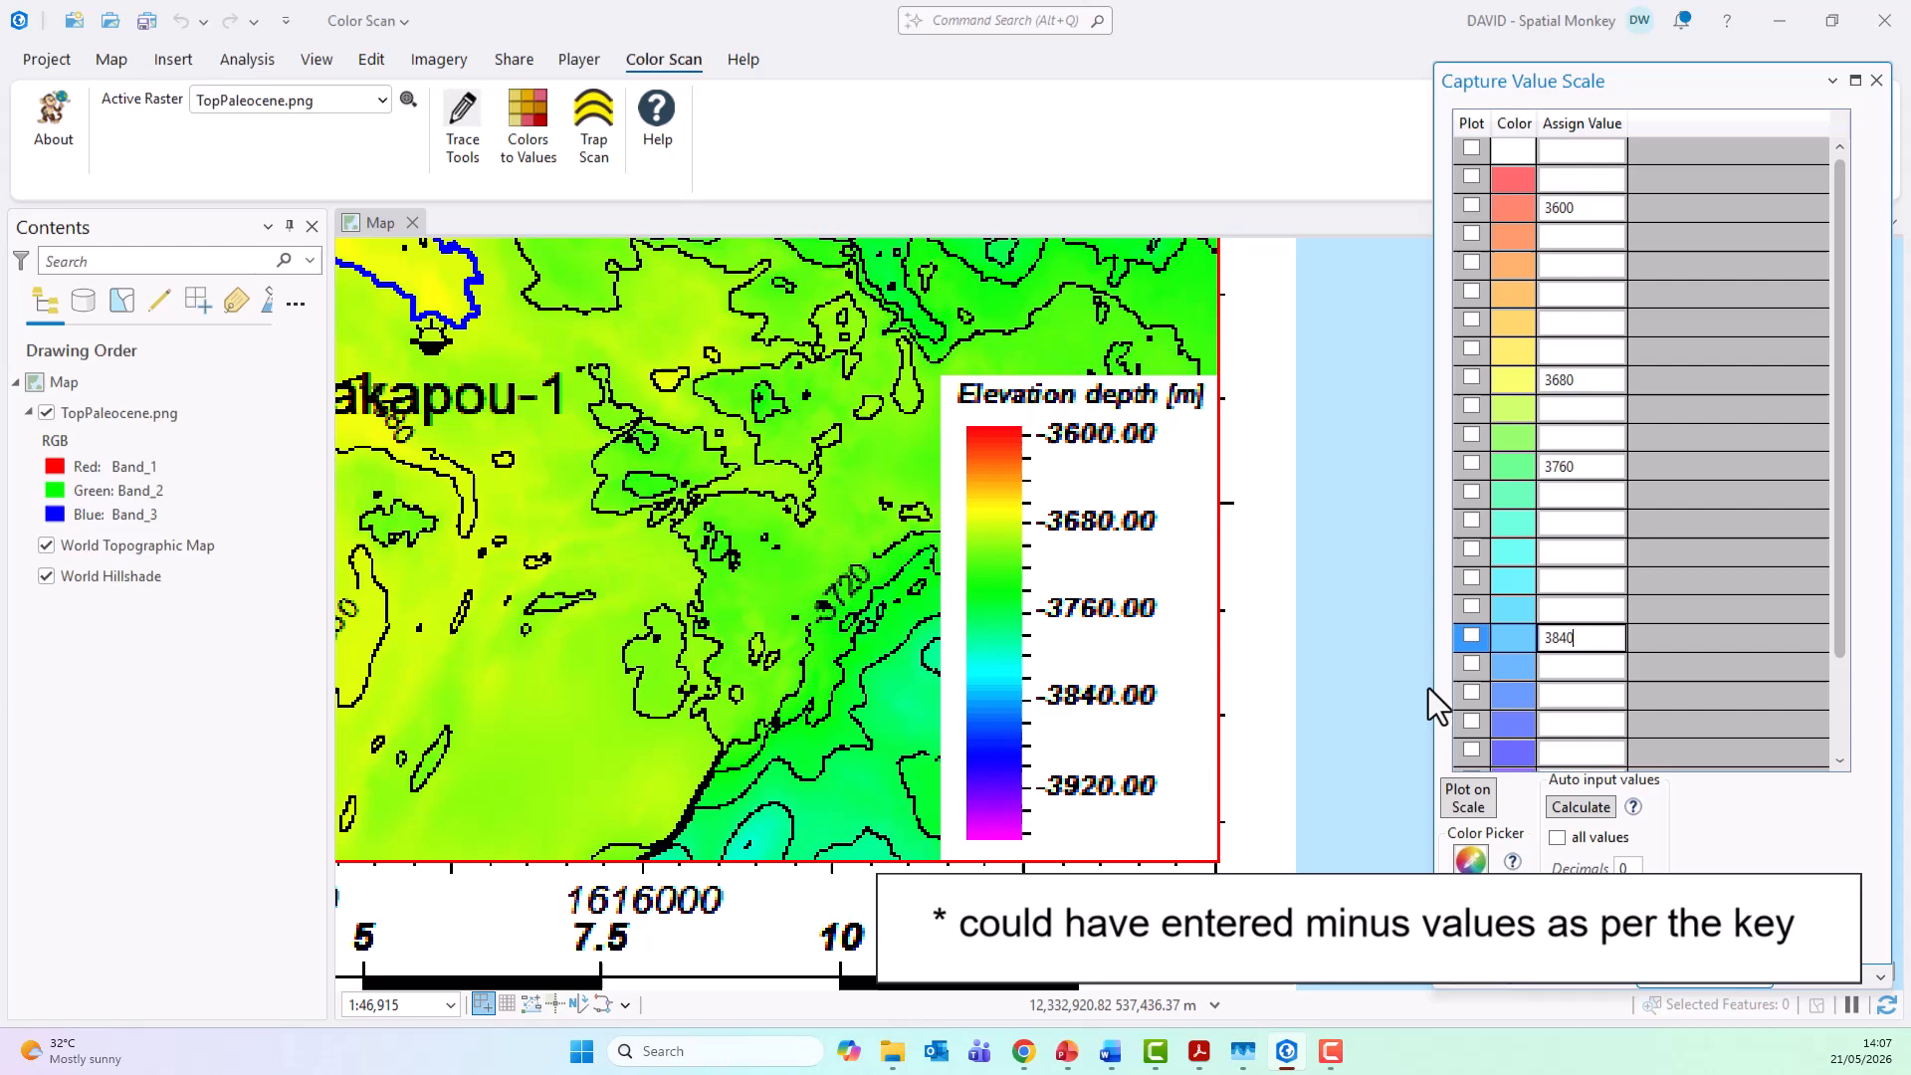
{"action": "left_click", "coordinate": [994, 782]}
{"action": "left_click", "coordinate": [1591, 753]}
{"action": "type", "text": "3920"}
Step: Auto-calculate the scale's missing values between the assigned ones, and extend the calculation to all values with 0 decimals
{"action": "left_click_drag", "start_coordinate": [1839, 686], "coordinate": [1840, 642]}
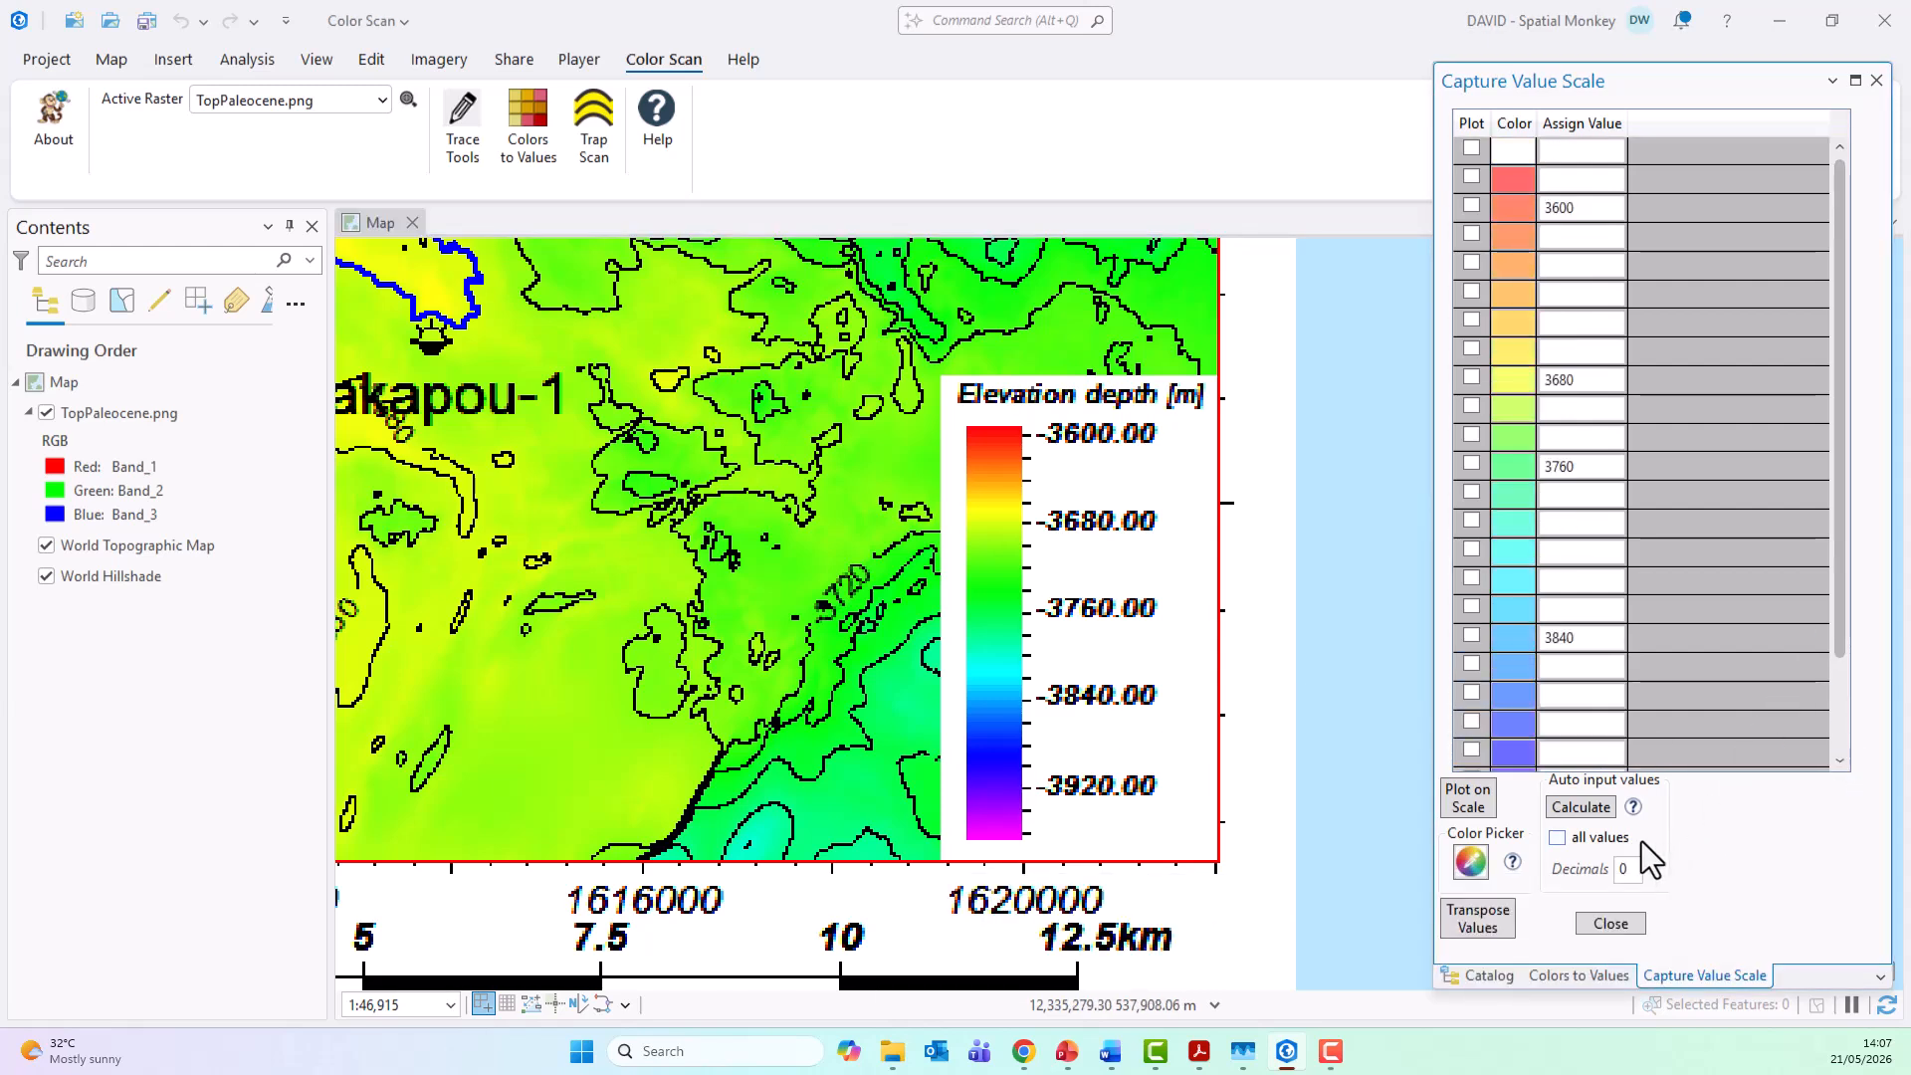
{"action": "left_click", "coordinate": [1578, 806]}
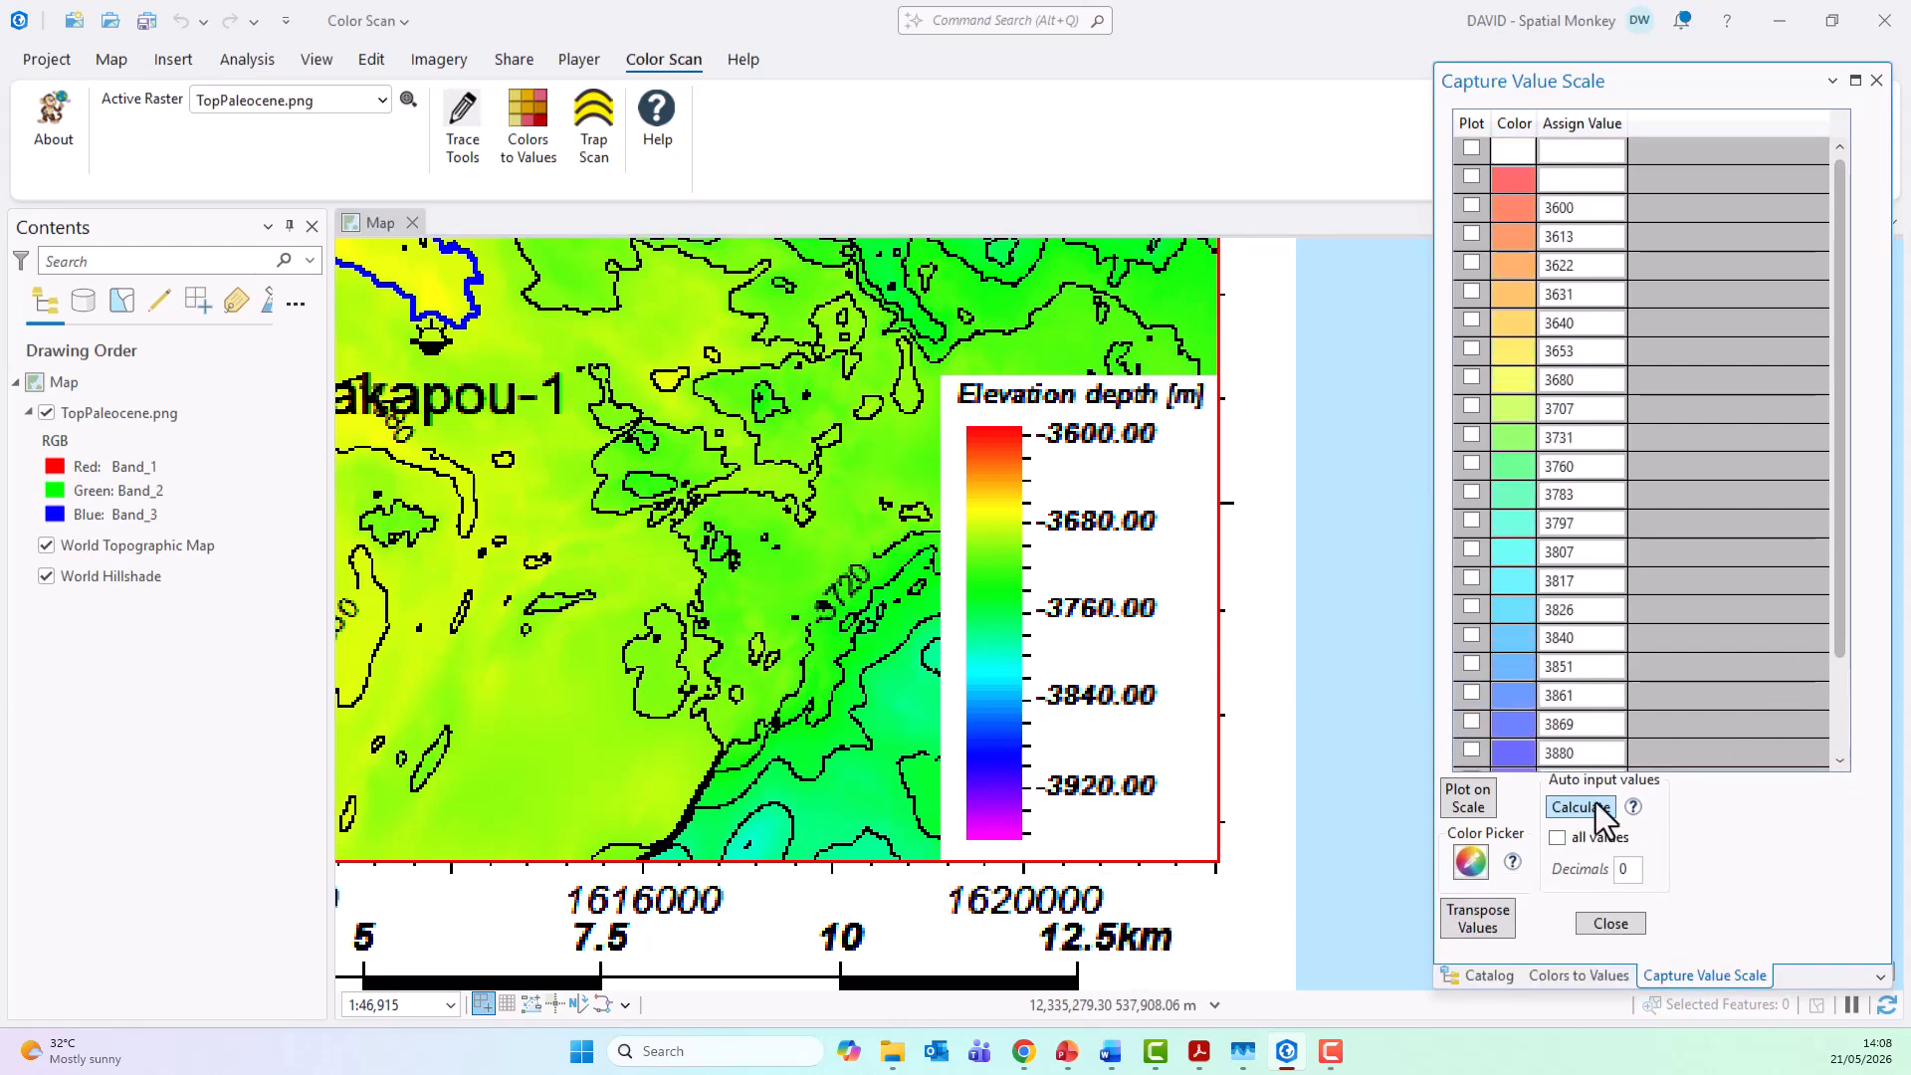
{"action": "left_click_drag", "start_coordinate": [1843, 636], "coordinate": [1832, 750]}
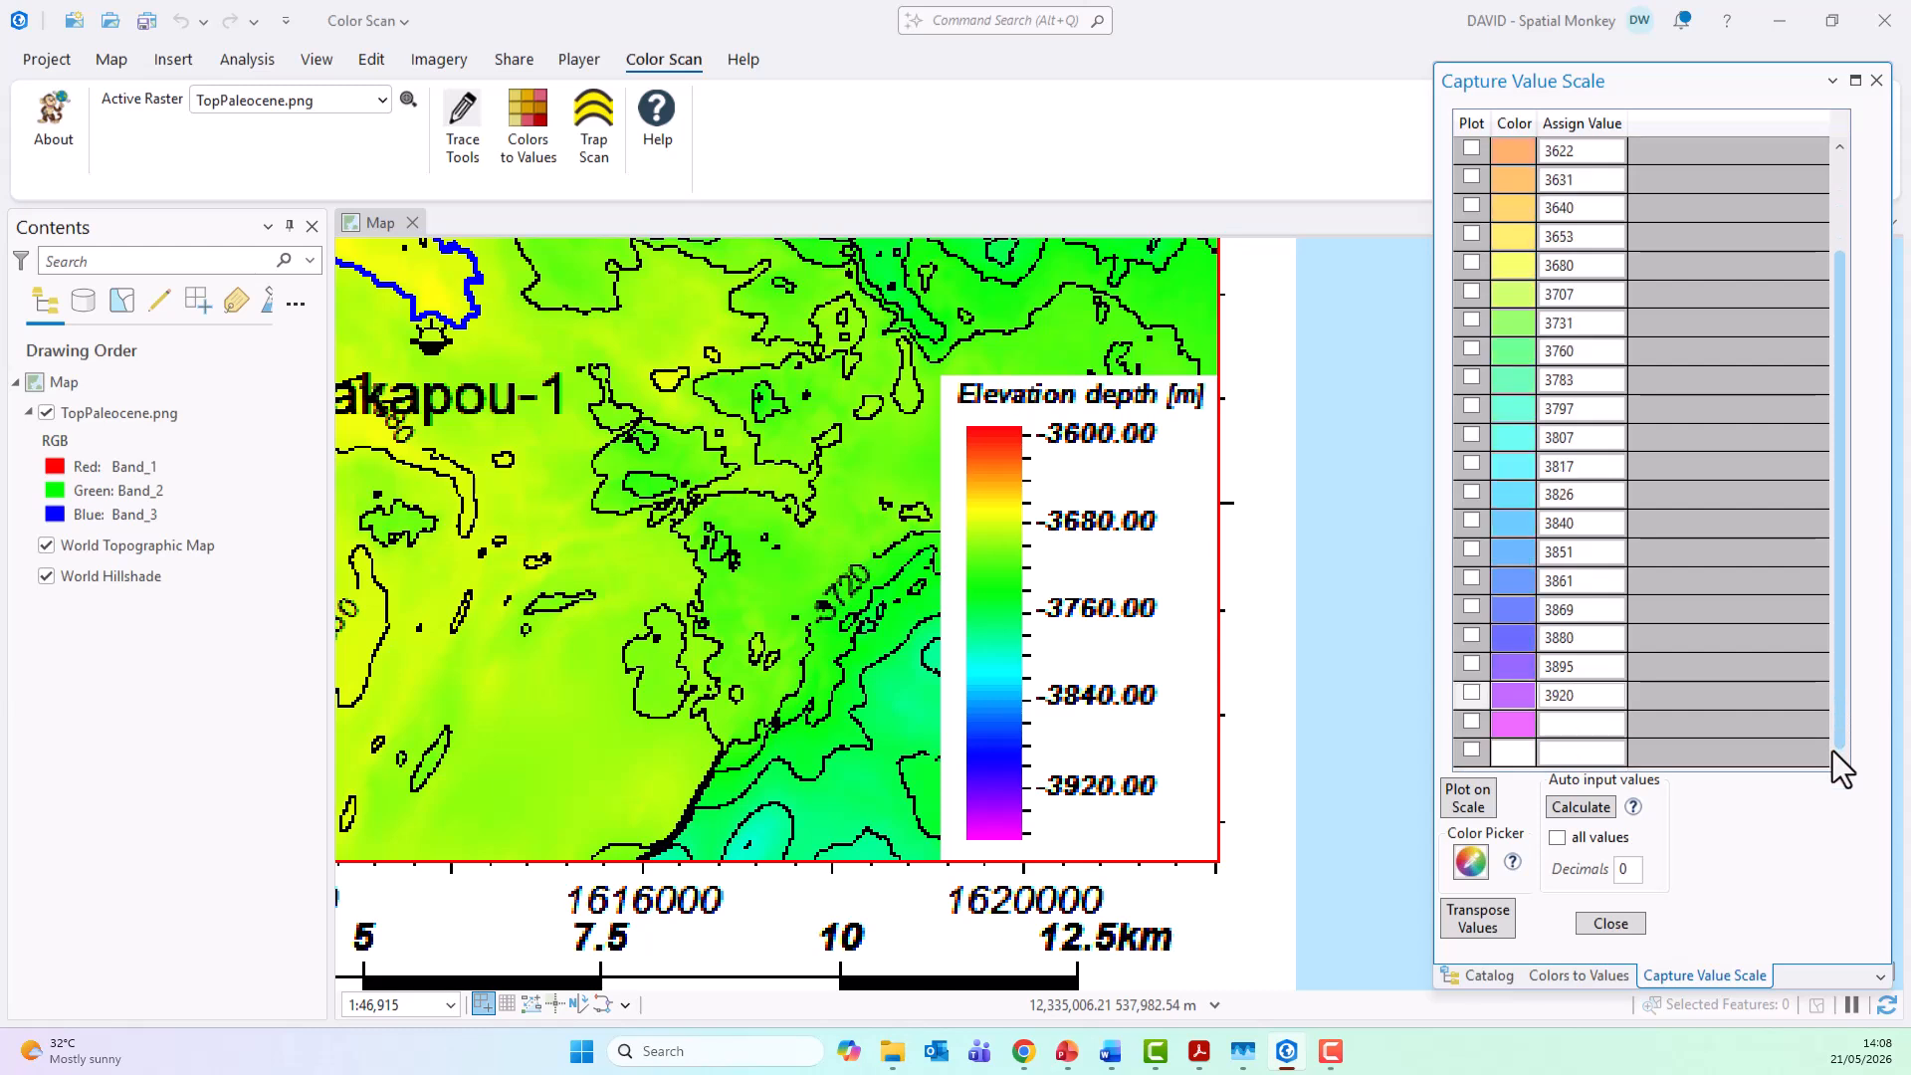
{"action": "left_click", "coordinate": [1581, 809]}
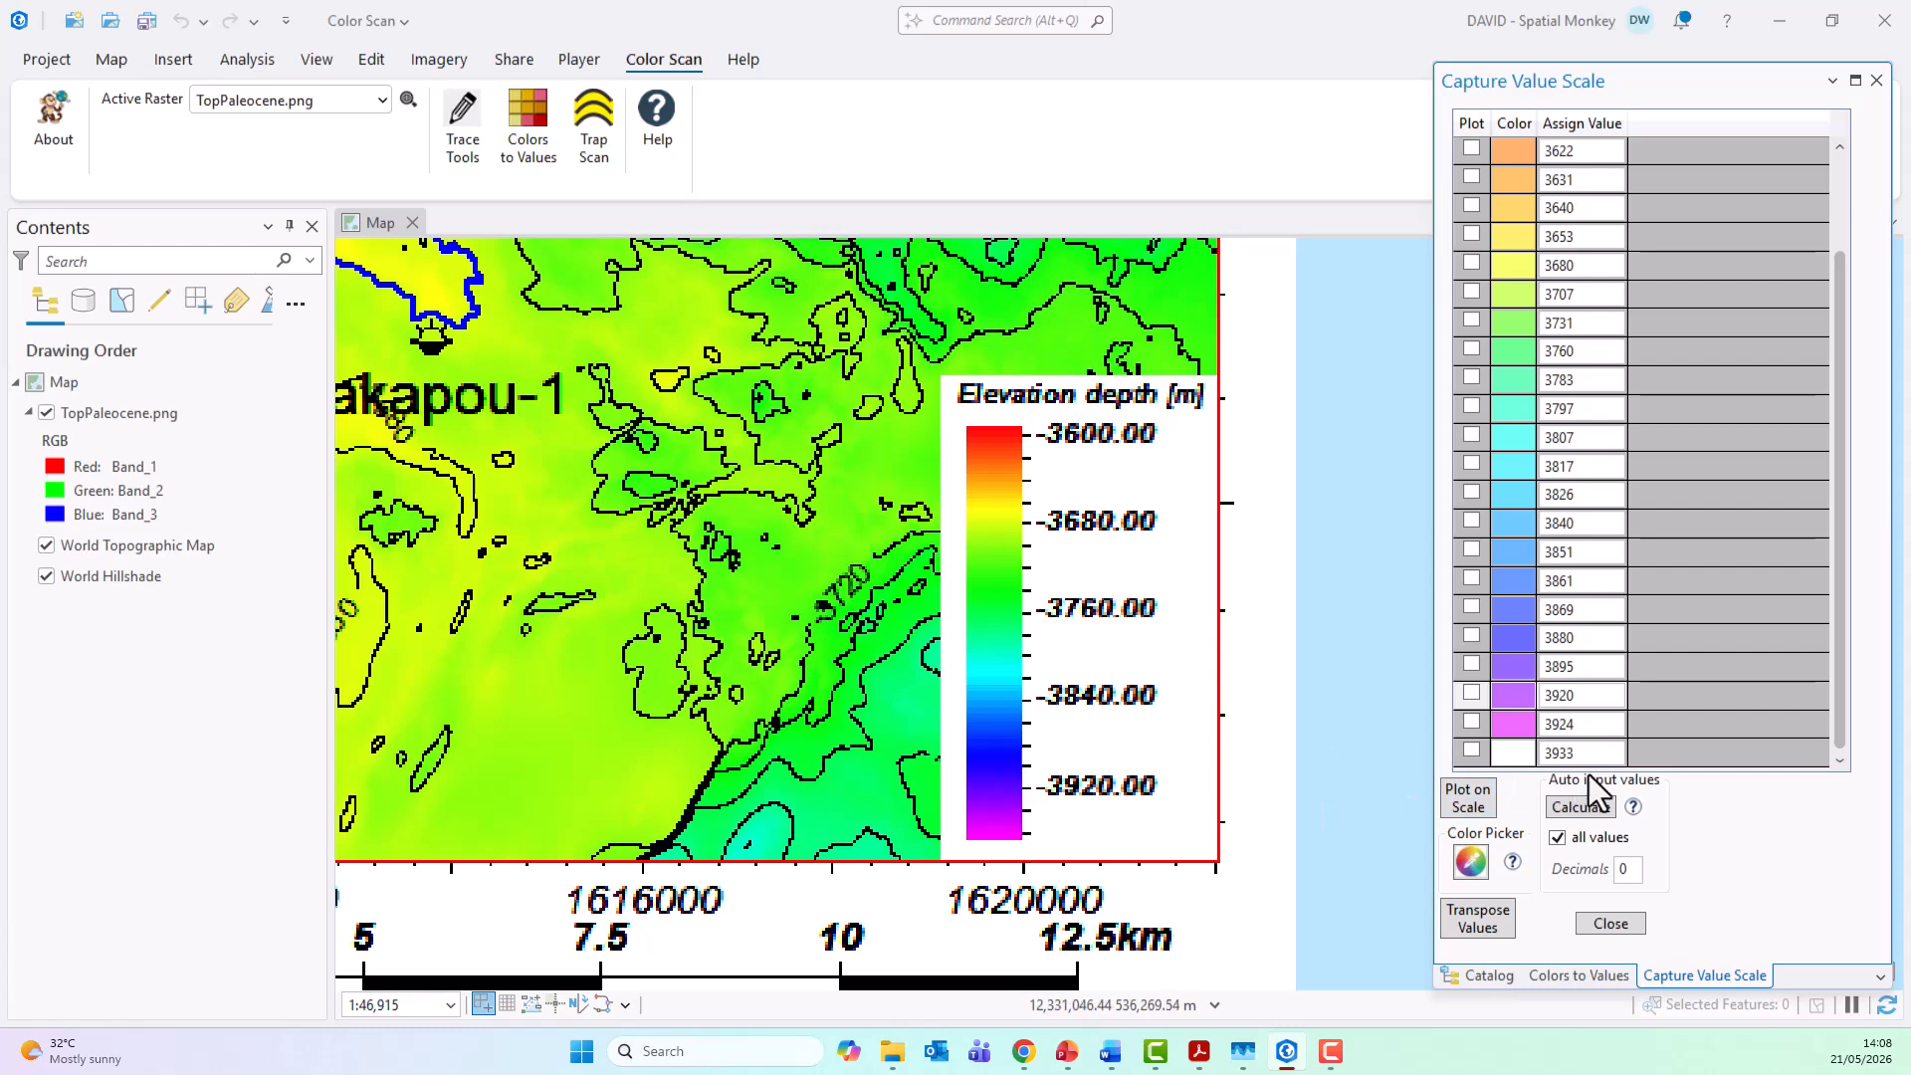
Step: Clear the assigned values of the white rows at both ends of the captured scale
{"action": "left_click_drag", "start_coordinate": [1600, 756], "coordinate": [1519, 758]}
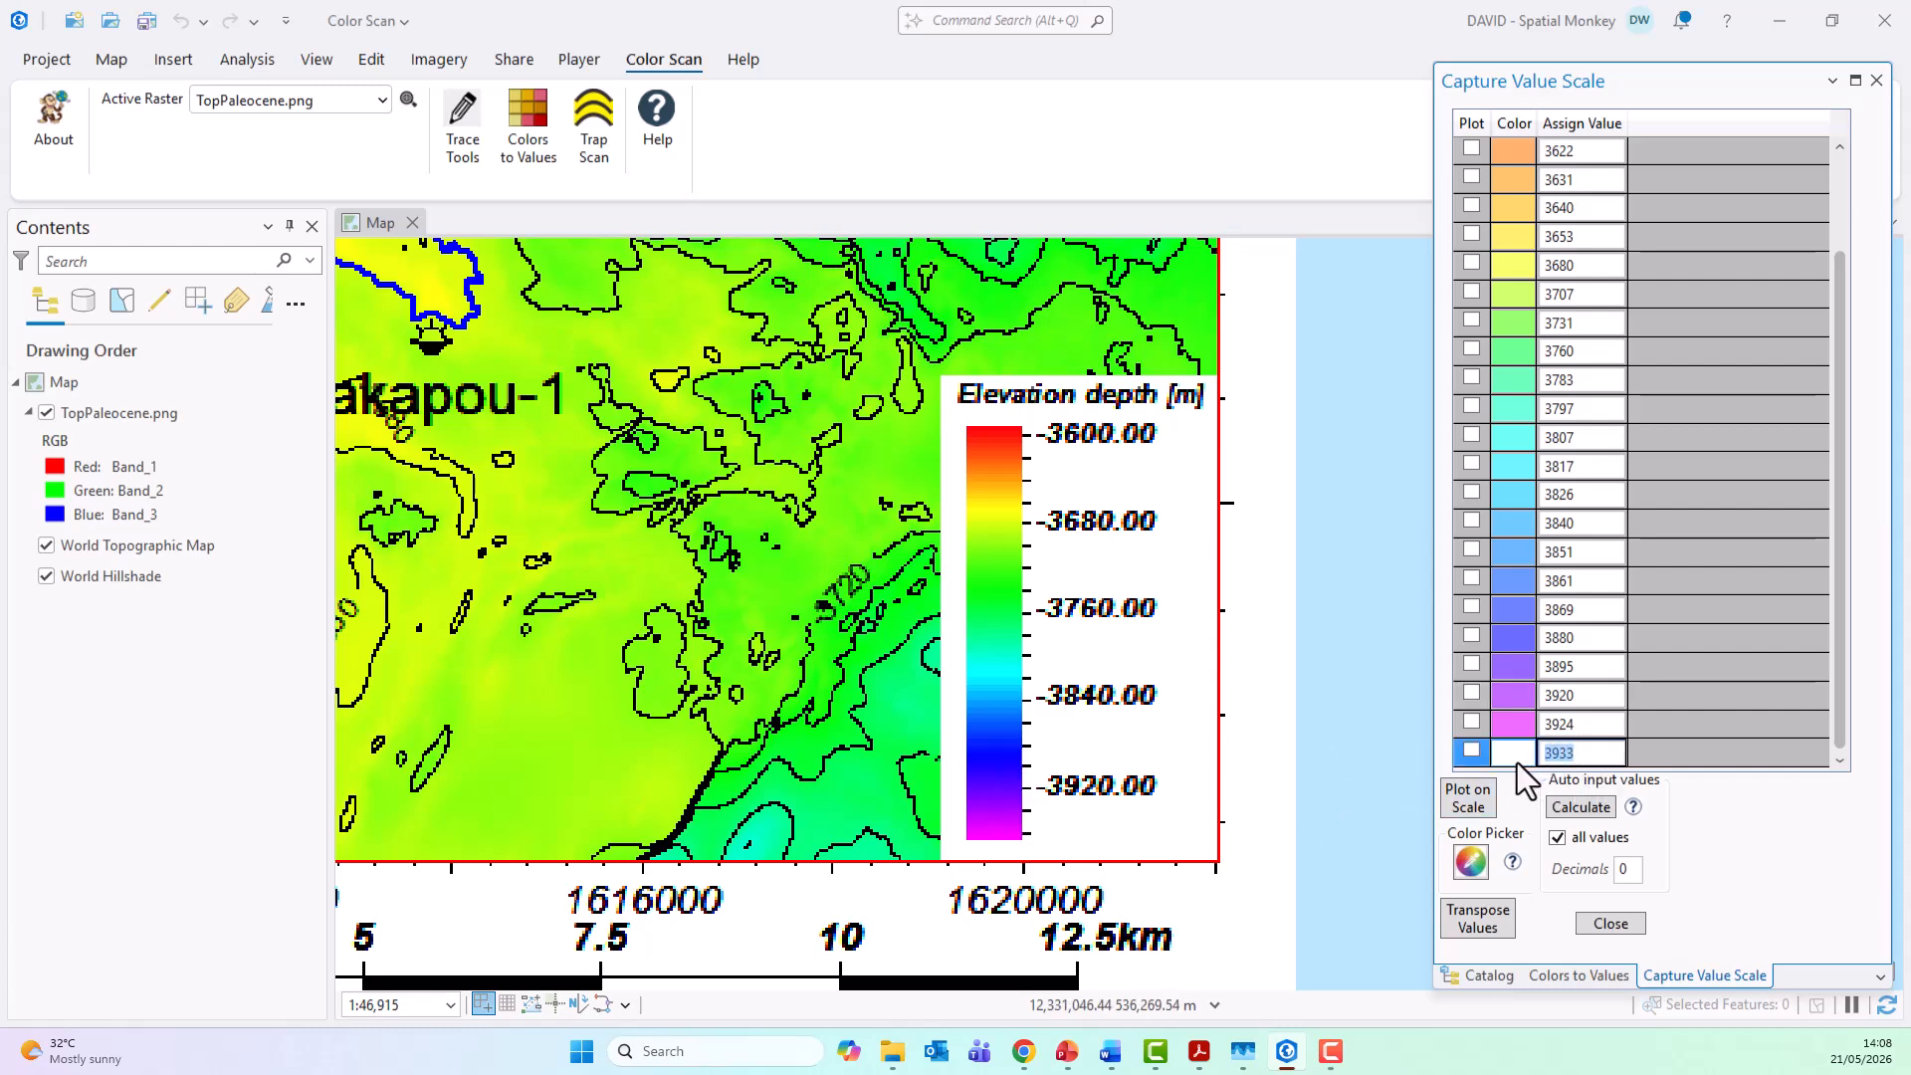
{"action": "key", "text": "BackSpace"}
{"action": "left_click_drag", "start_coordinate": [1837, 738], "coordinate": [1837, 529]}
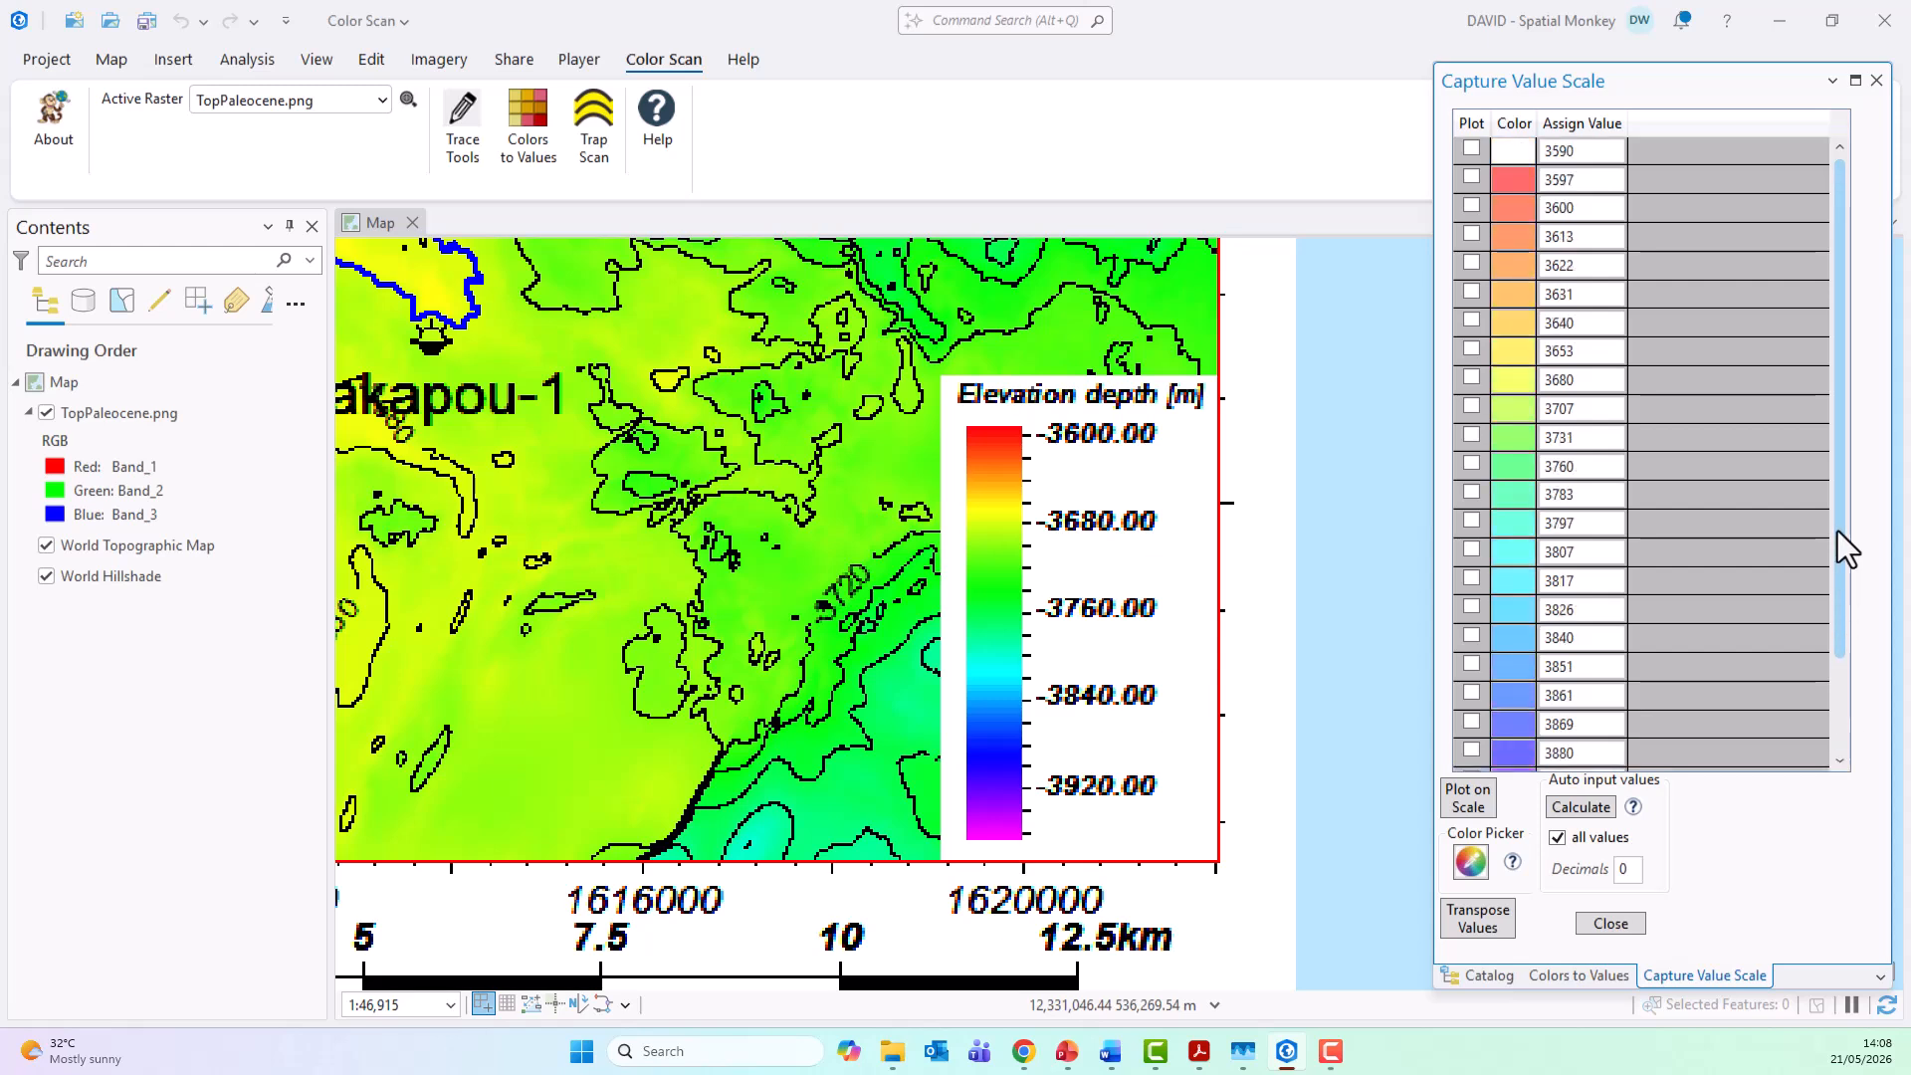
{"action": "double_click", "coordinate": [1583, 151]}
{"action": "key", "text": "BackSpace"}
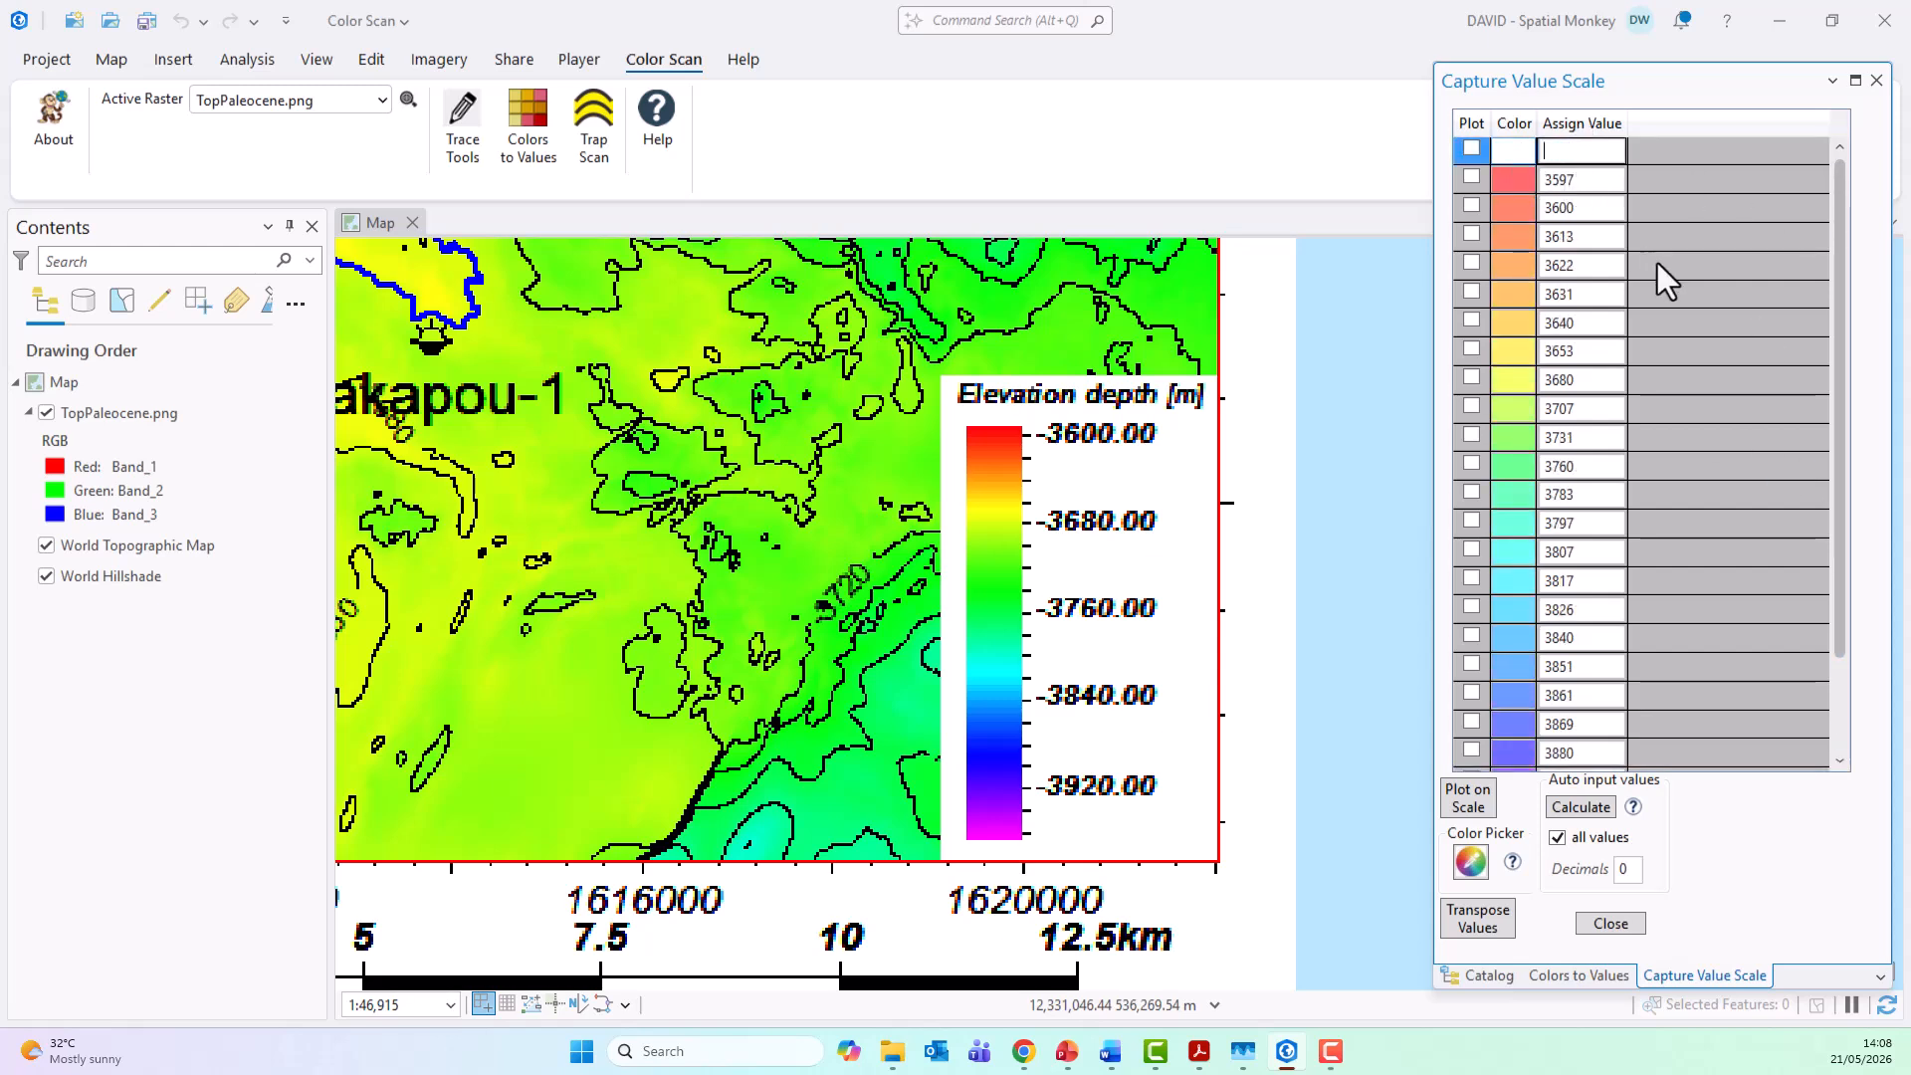
Step: Transpose the captured scale's assigned values into the main Colors to Values table
{"action": "scroll", "coordinate": [1836, 468], "scroll_direction": "down", "scroll_amount": 1}
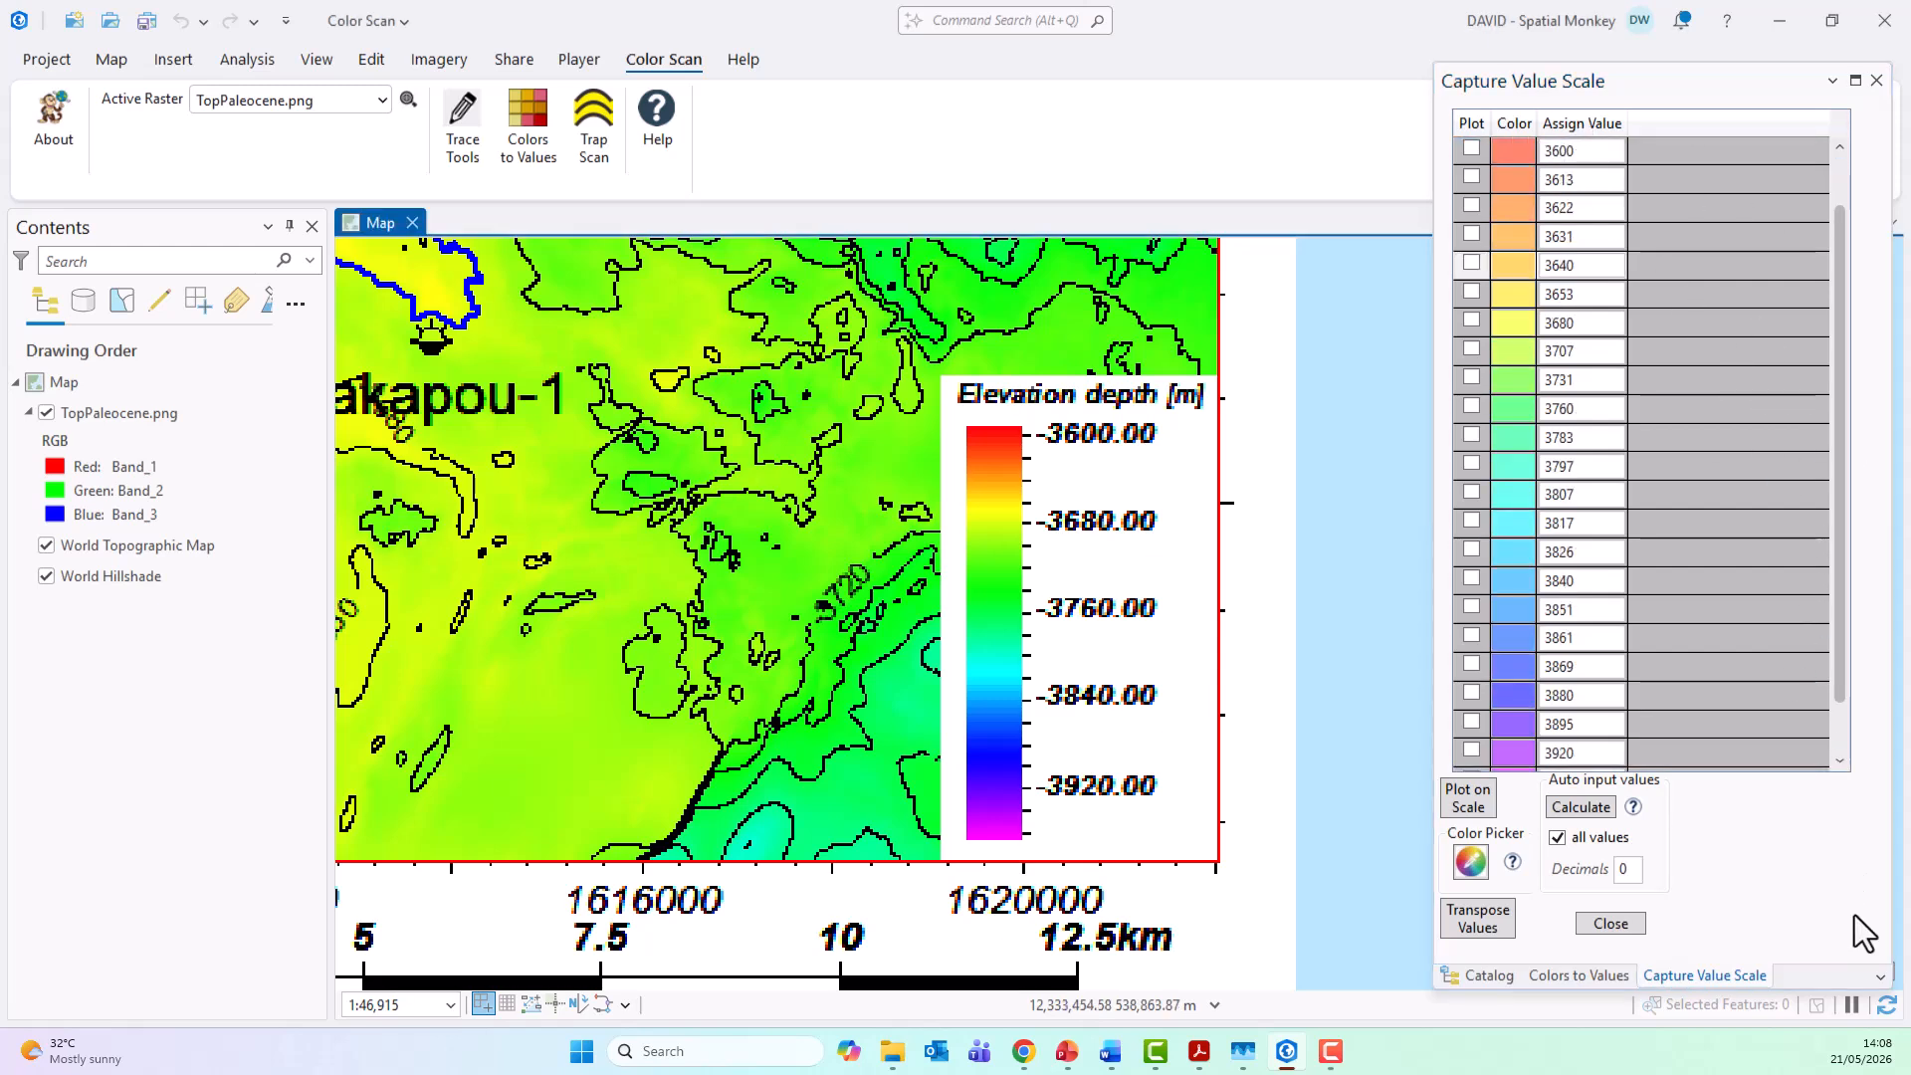
{"action": "left_click", "coordinate": [1477, 918]}
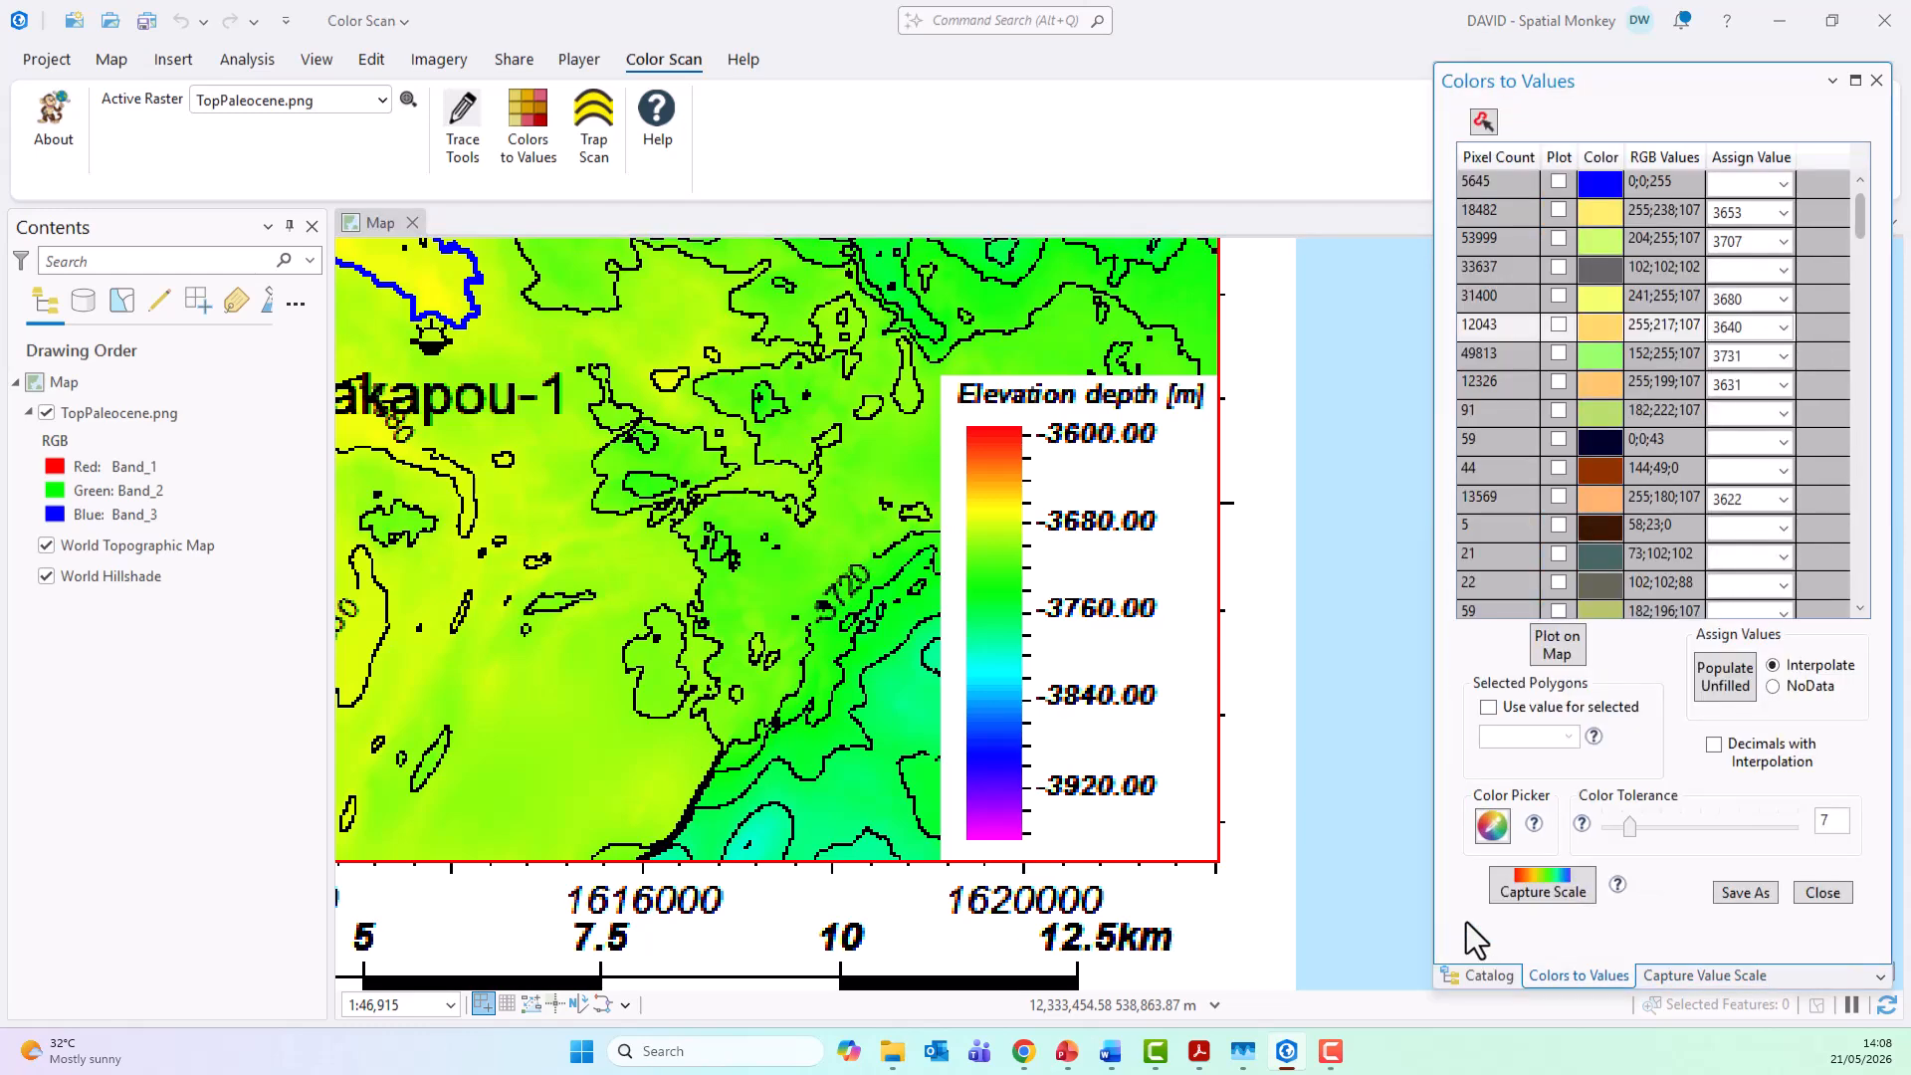
{"action": "left_click_drag", "start_coordinate": [1859, 230], "coordinate": [1879, 185]}
Step: View the full extent of the raster and populate all unfilled color rows with the Interpolate option
{"action": "left_click", "coordinate": [406, 102]}
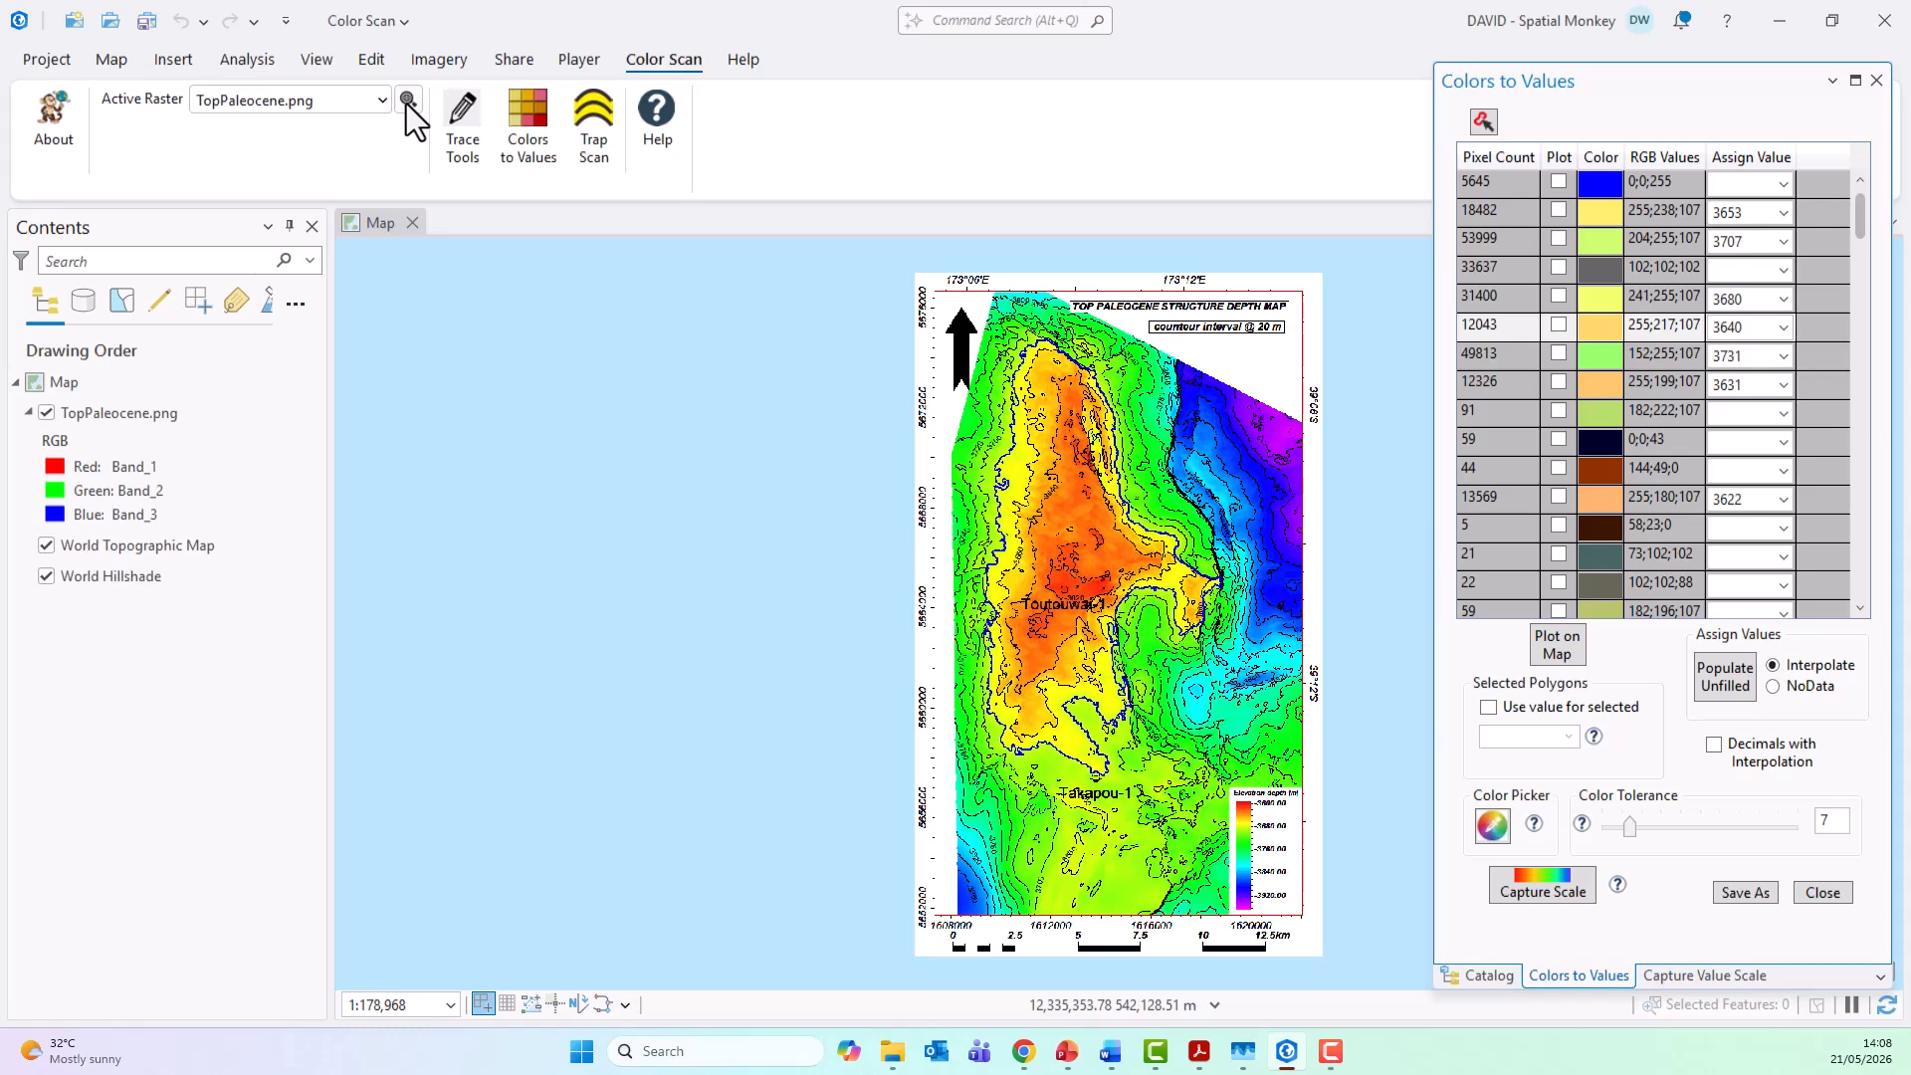
{"action": "left_click", "coordinate": [1783, 443]}
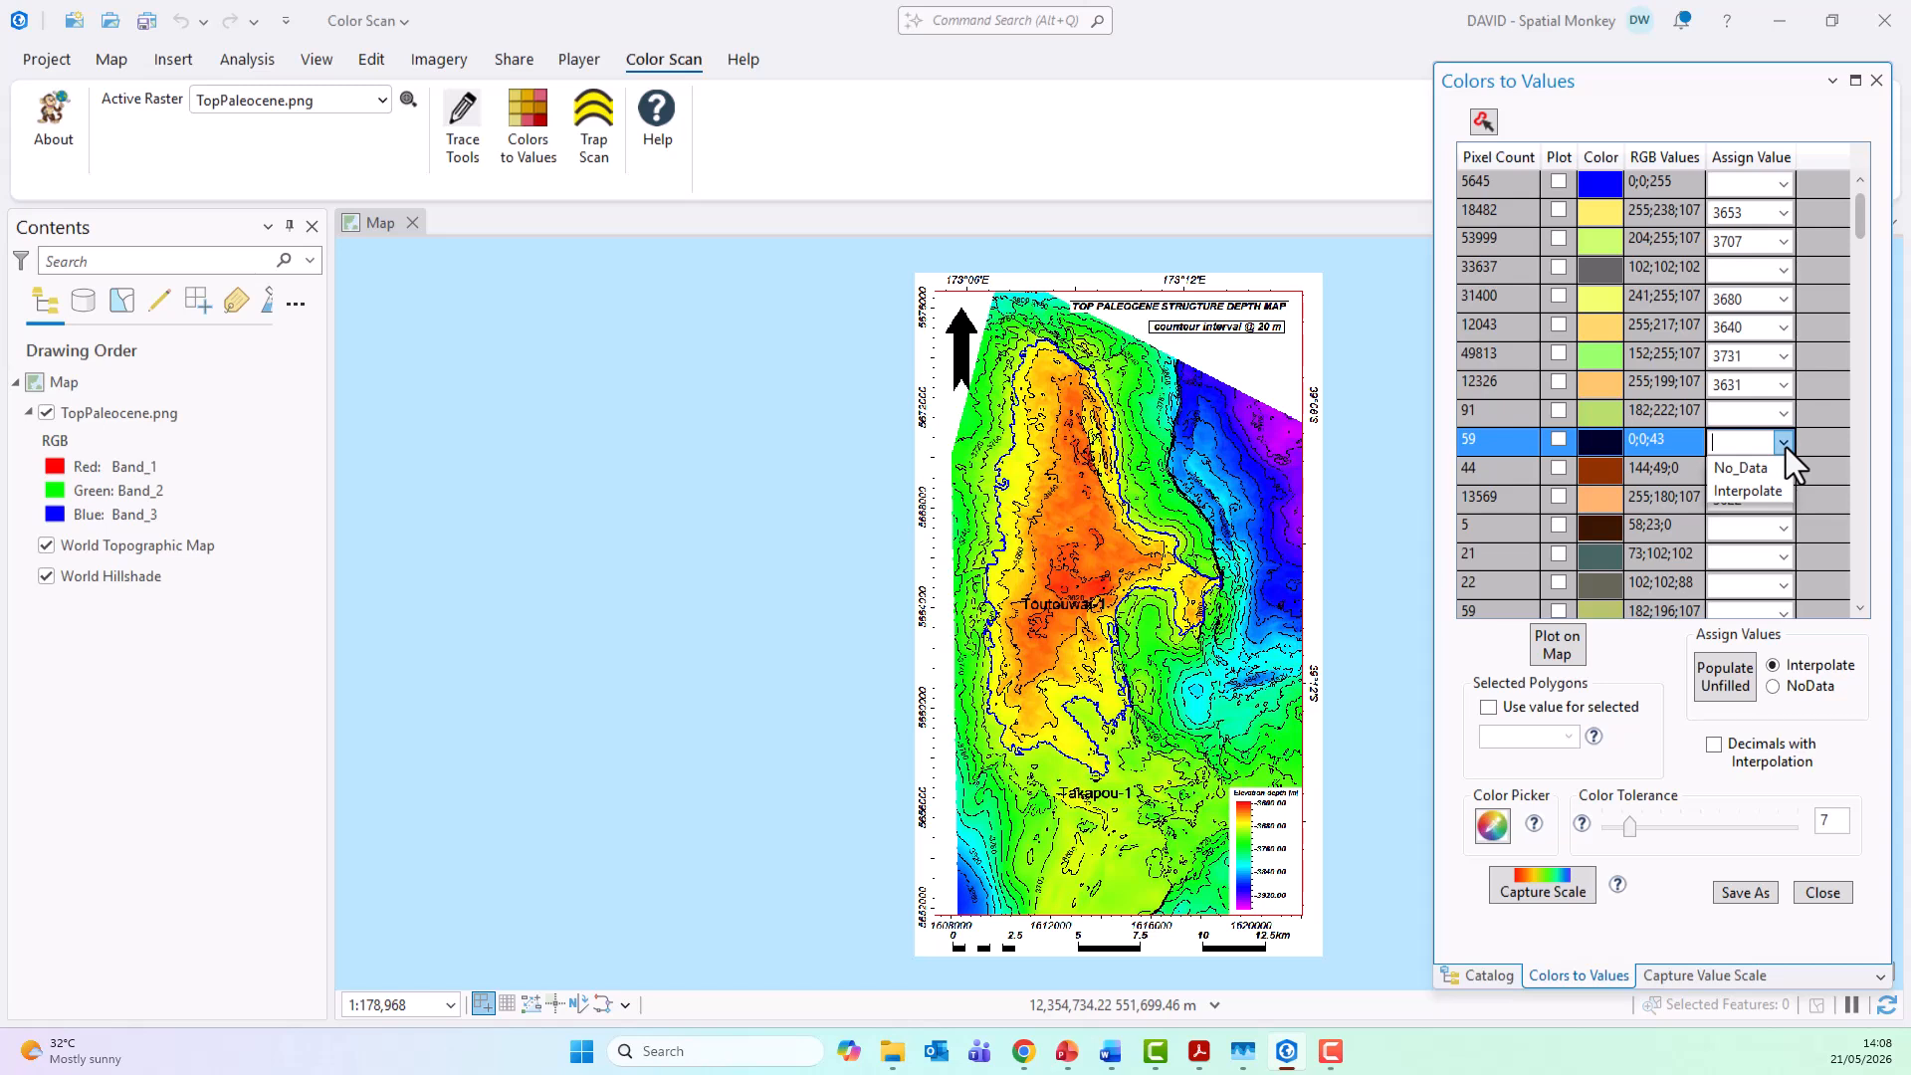
{"action": "left_click", "coordinate": [1786, 446]}
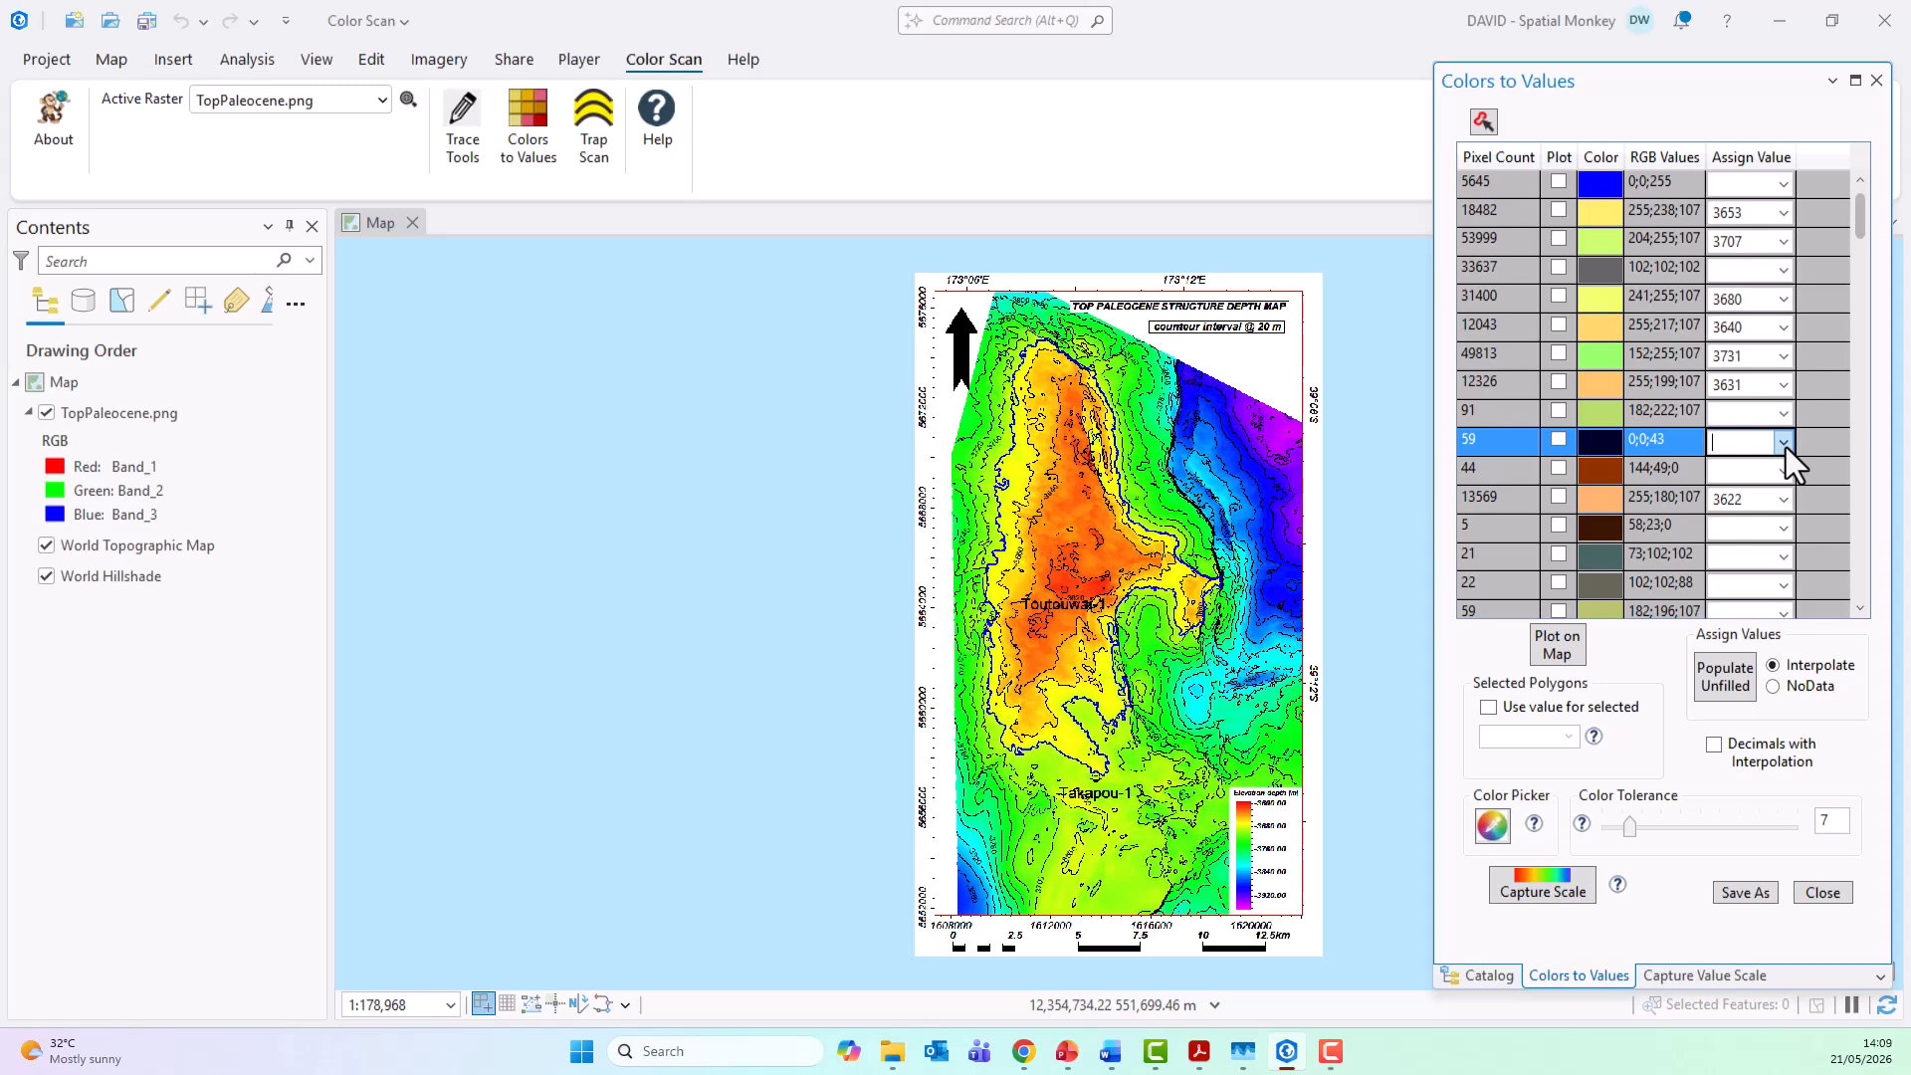
{"action": "left_click", "coordinate": [1728, 677]}
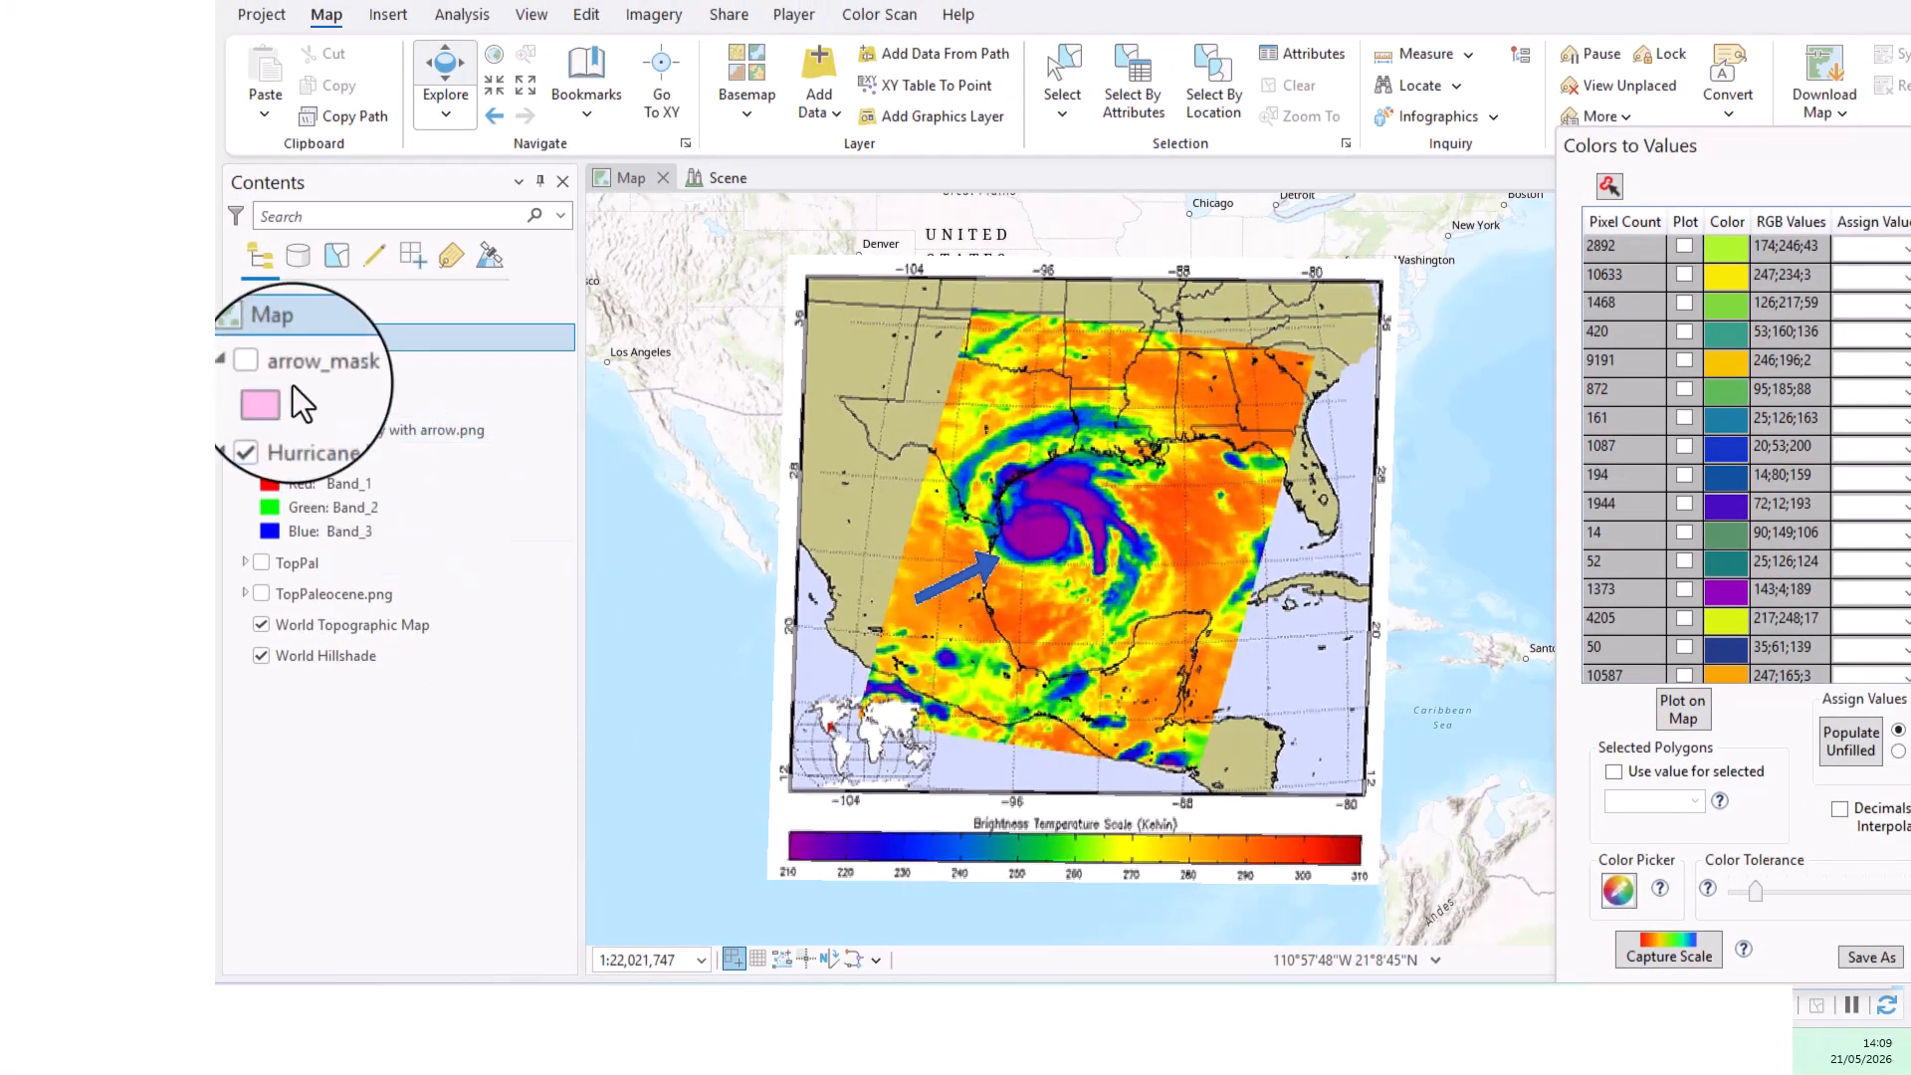
Step: On the Hurricane Harvey map, select the arrow polygon of the arrow_mask layer and enable Use value for selected, opening its value choices
{"action": "left_click", "coordinate": [261, 368]}
{"action": "left_click", "coordinate": [1059, 70]}
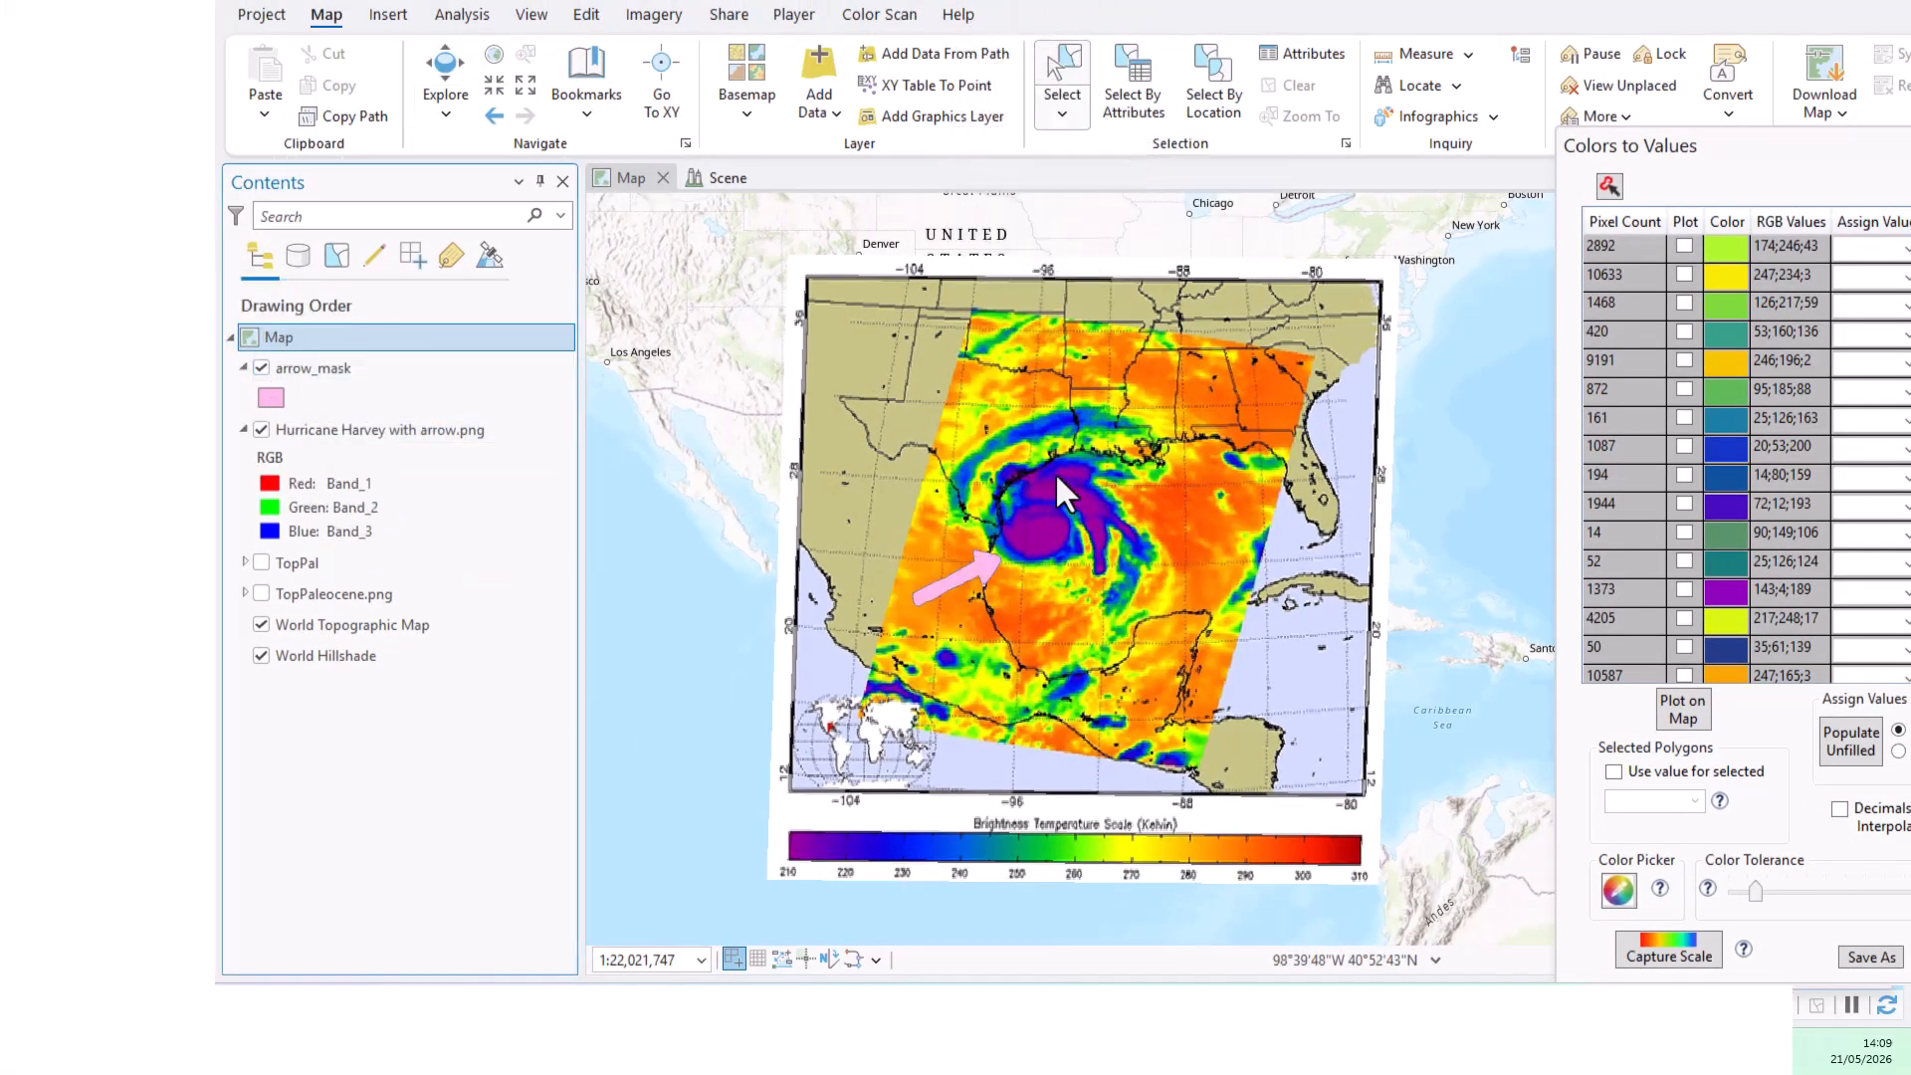
{"action": "left_click", "coordinate": [940, 583]}
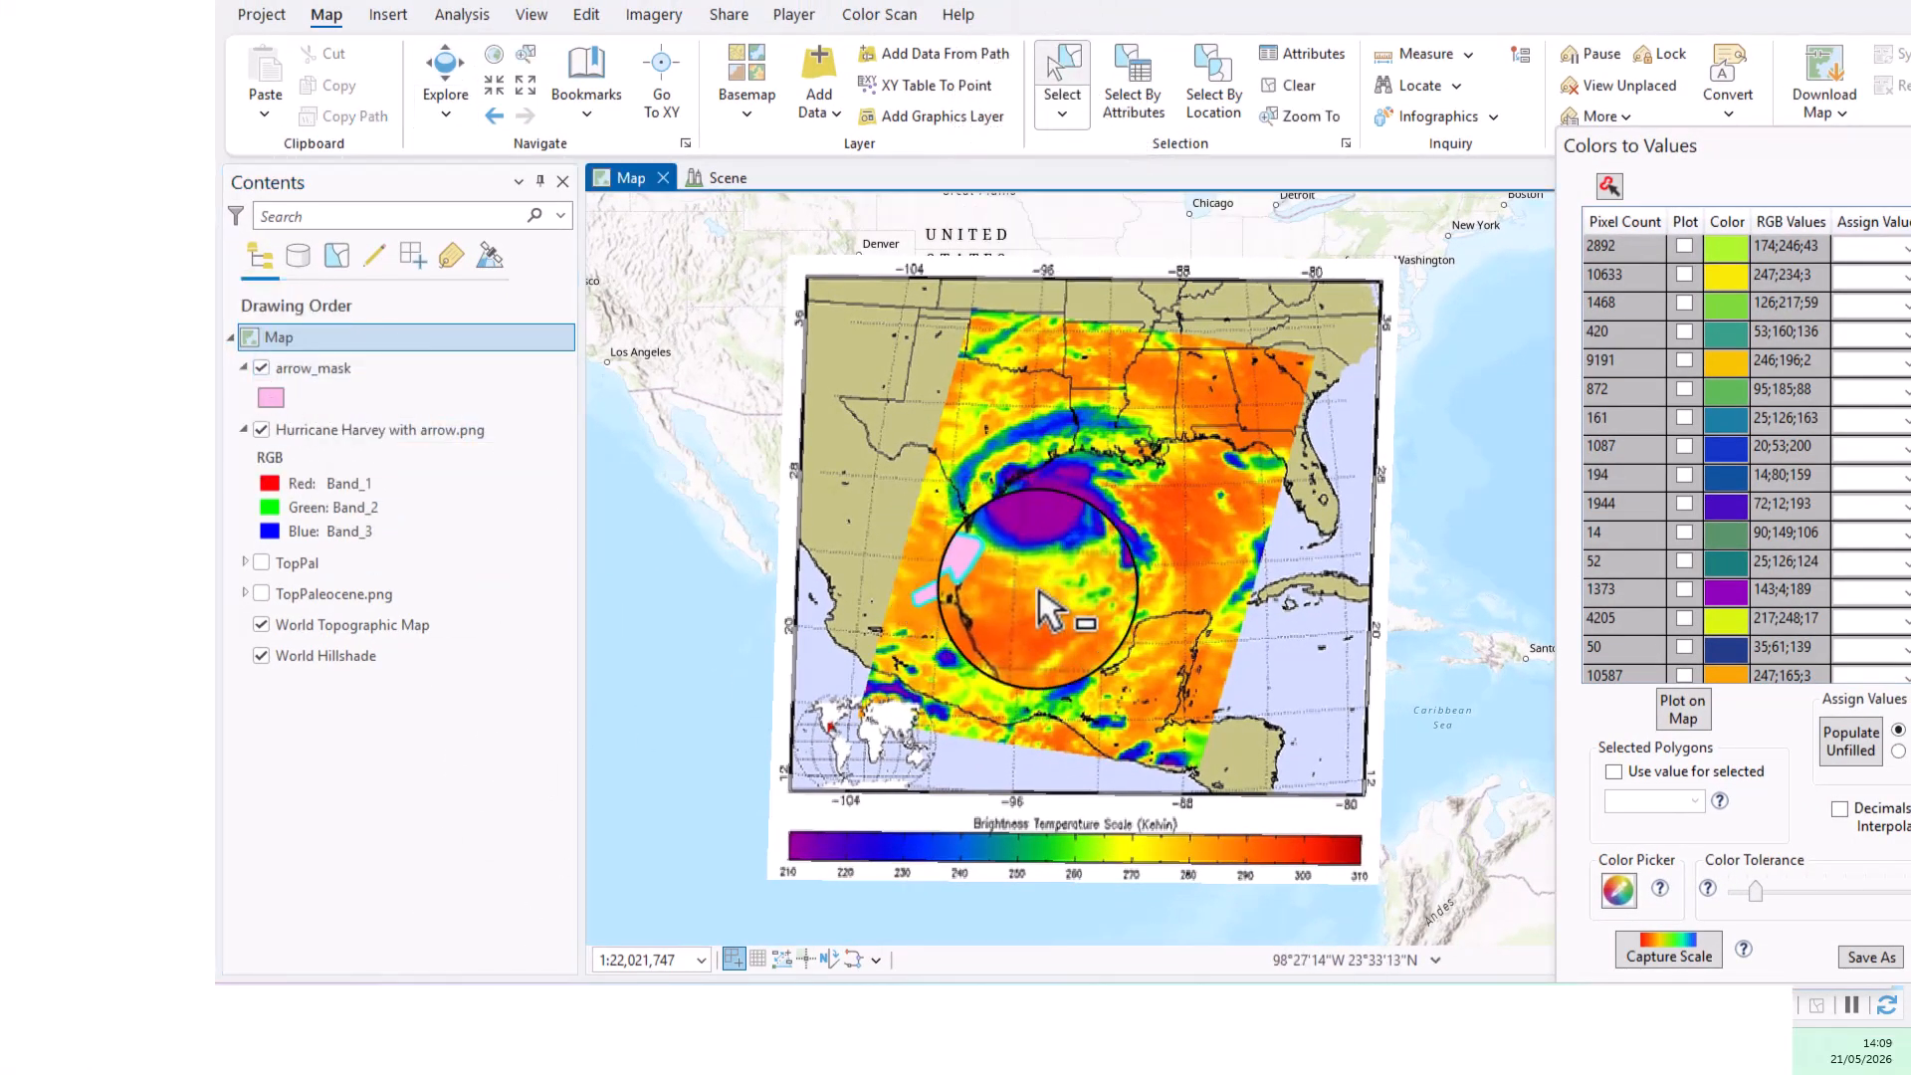
{"action": "left_click", "coordinate": [1613, 773]}
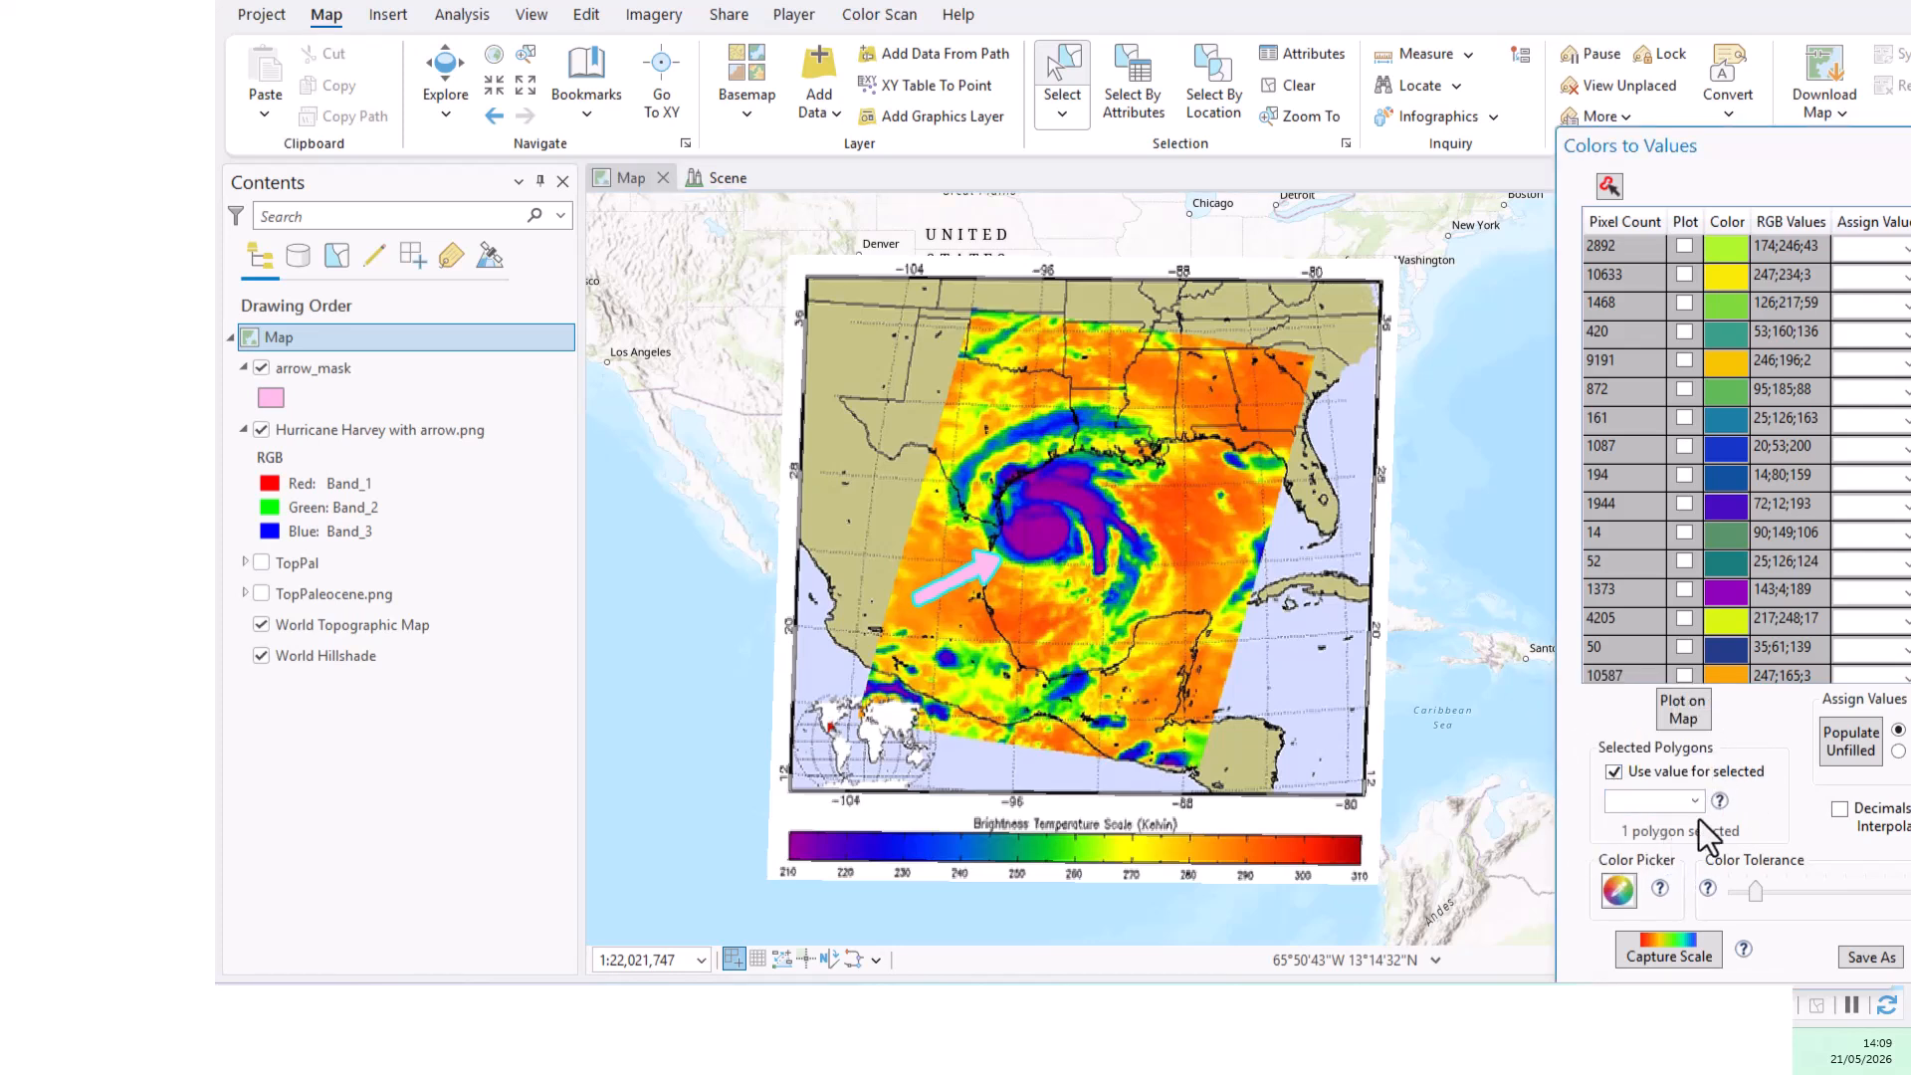
{"action": "left_click", "coordinate": [1696, 800]}
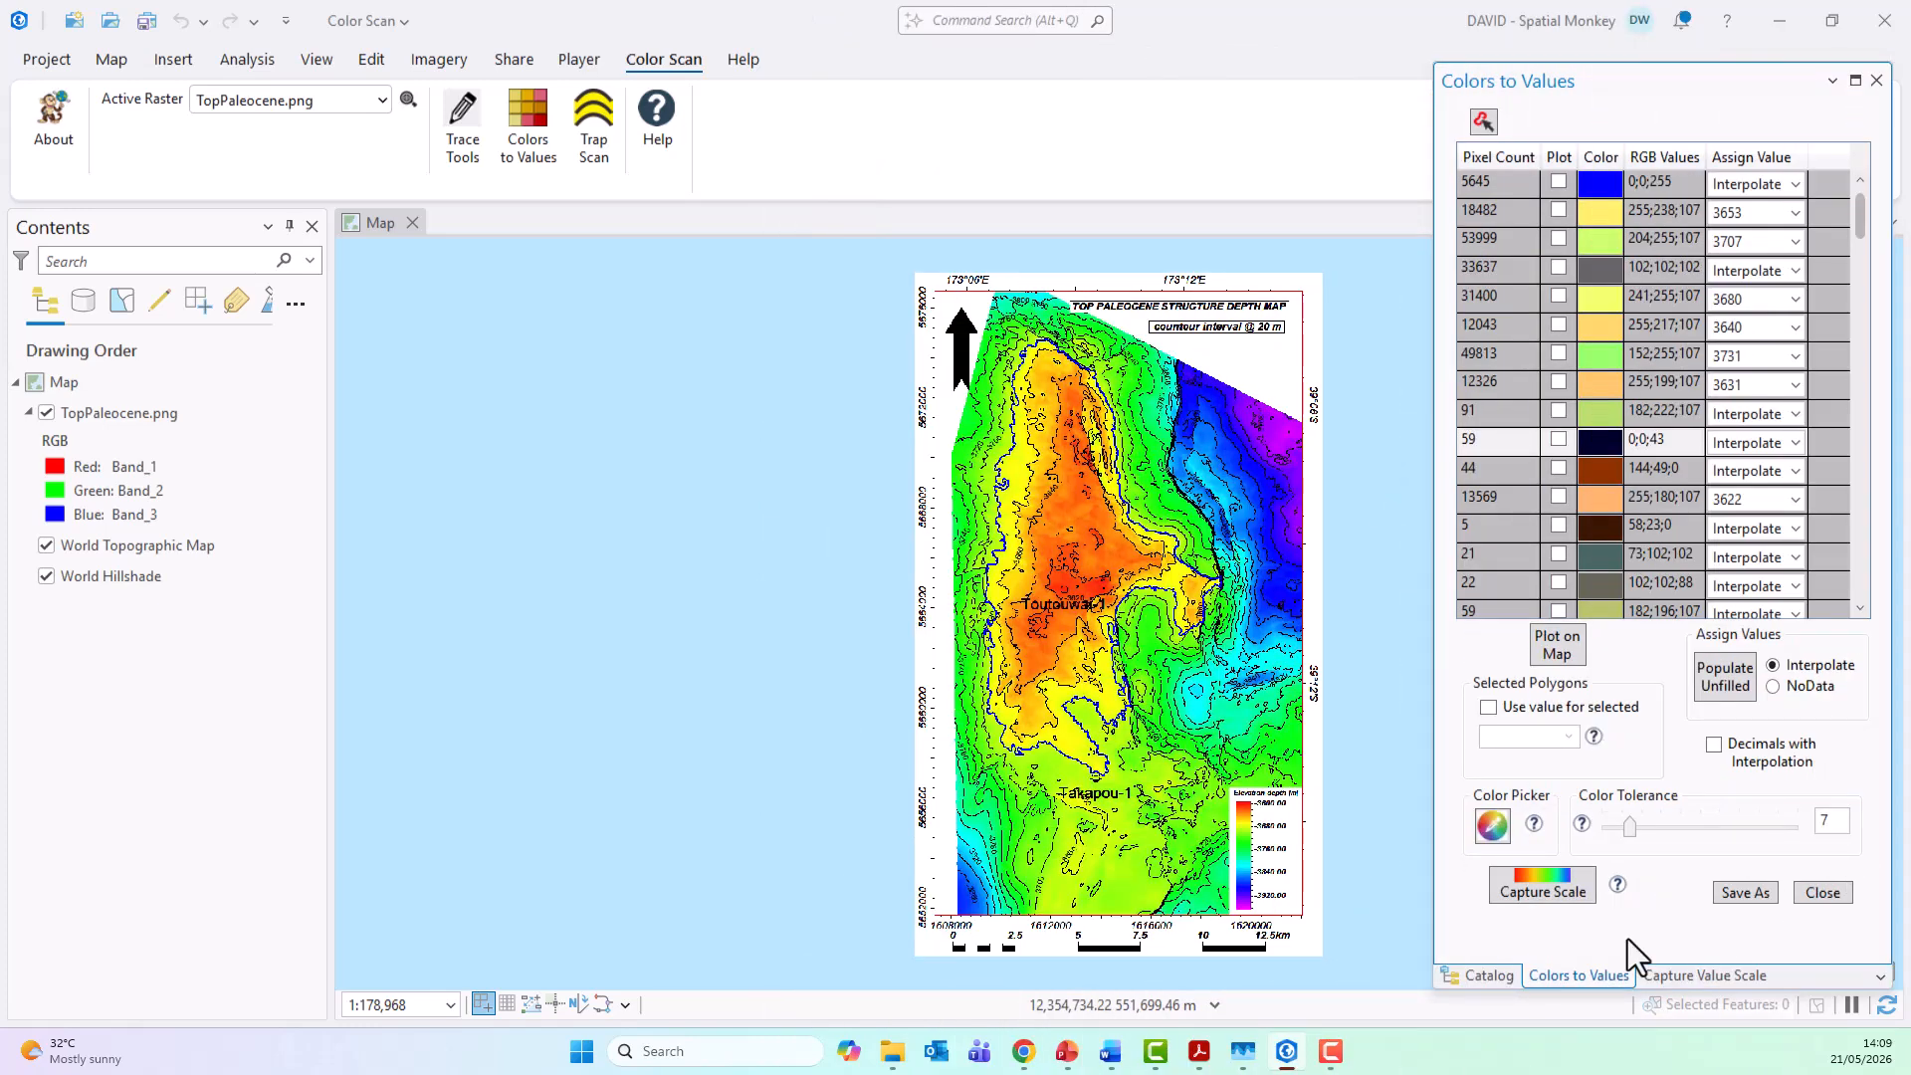
Step: Save the TopPaleocene.png values as a raster grid named TopPal in the project's Color Scan.gdb geodatabase
{"action": "left_click", "coordinate": [1747, 893]}
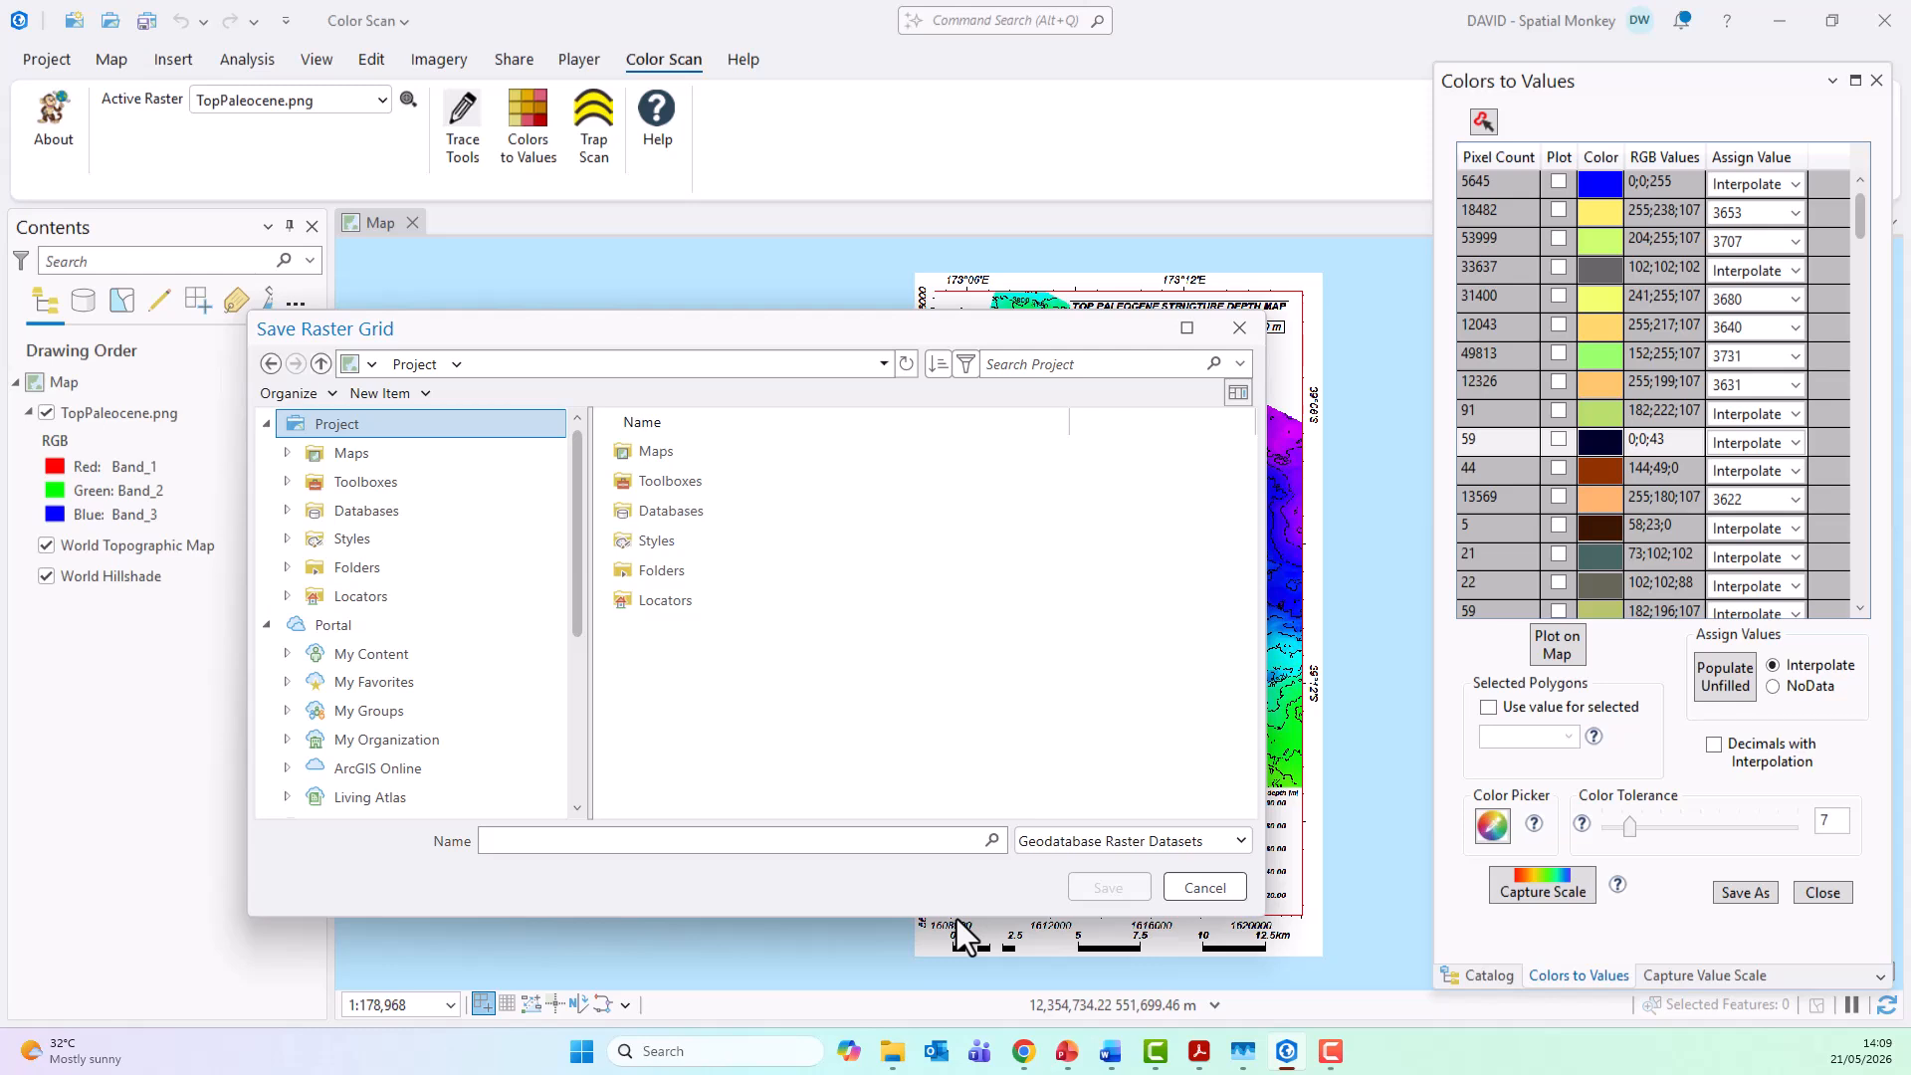
{"action": "double_click", "coordinate": [677, 512]}
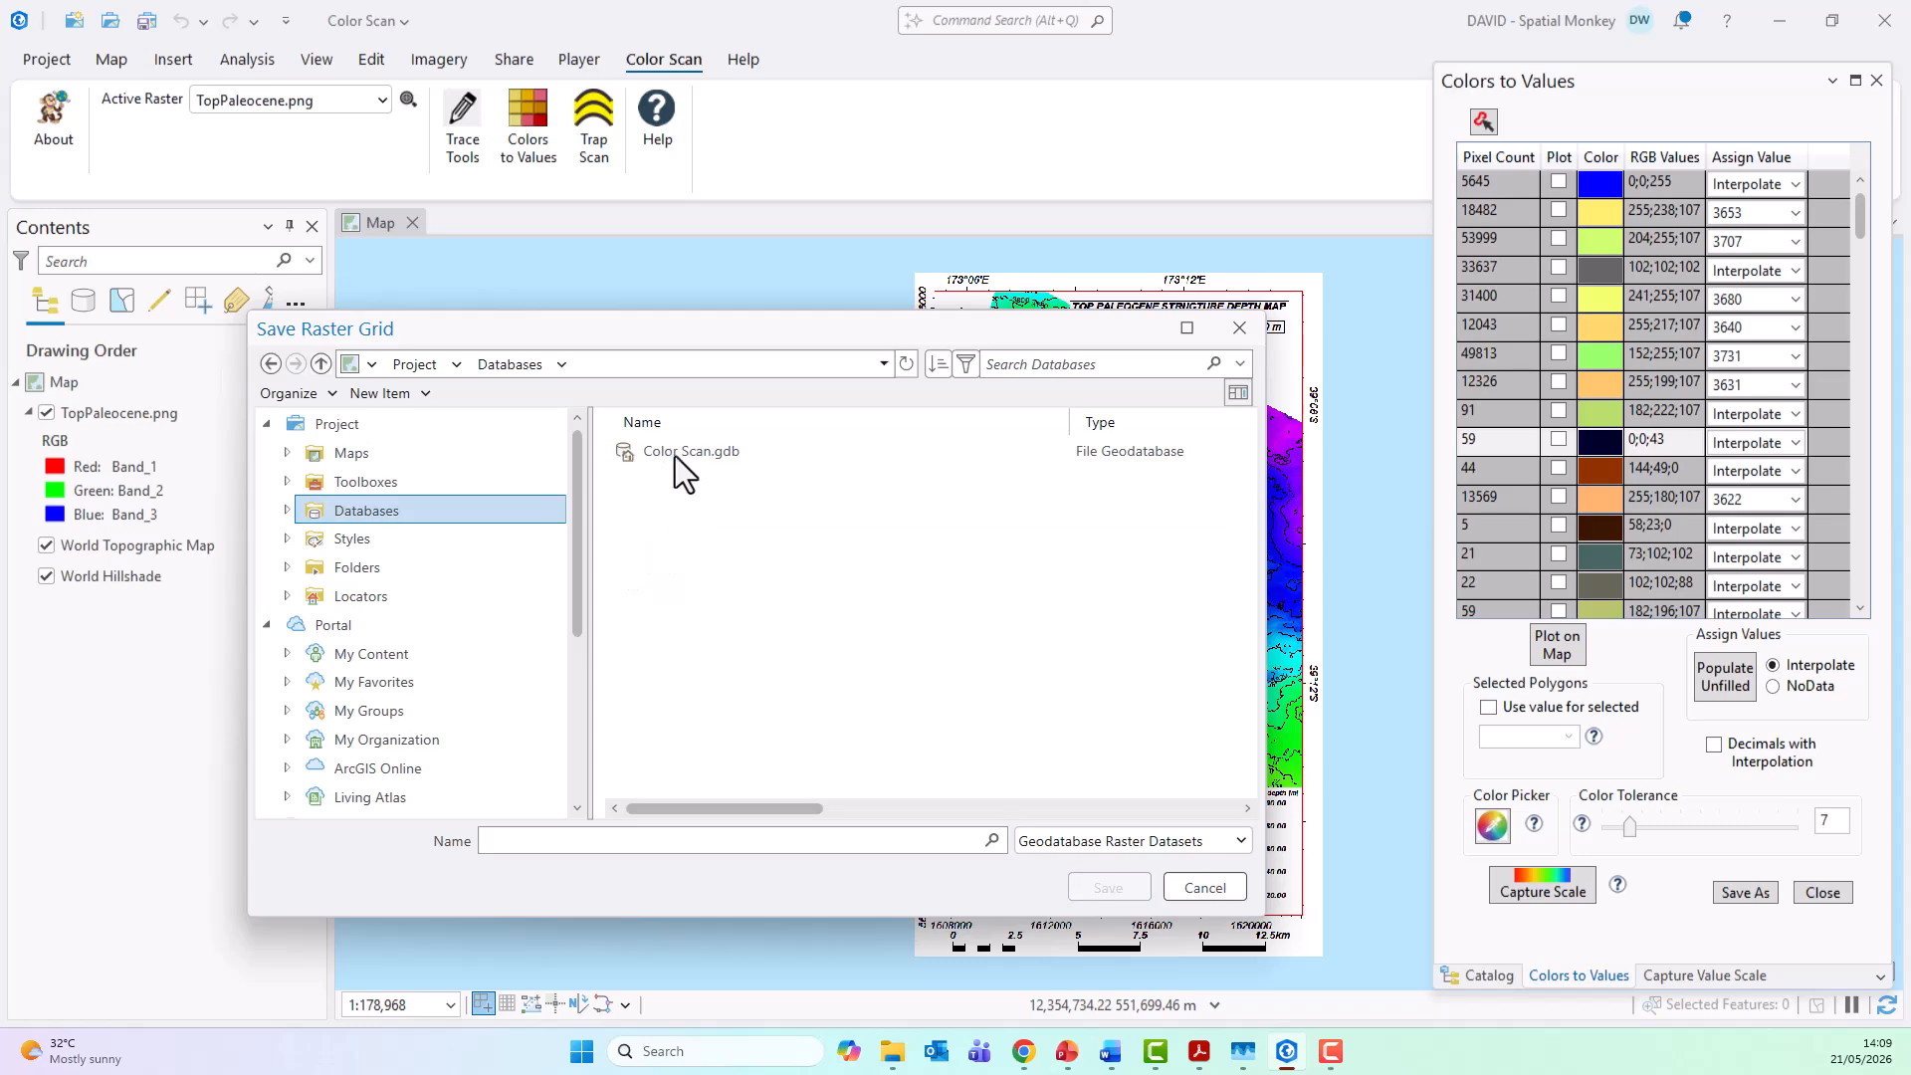
{"action": "left_click", "coordinate": [675, 451]}
{"action": "double_click", "coordinate": [675, 451]}
{"action": "left_click", "coordinate": [620, 839]}
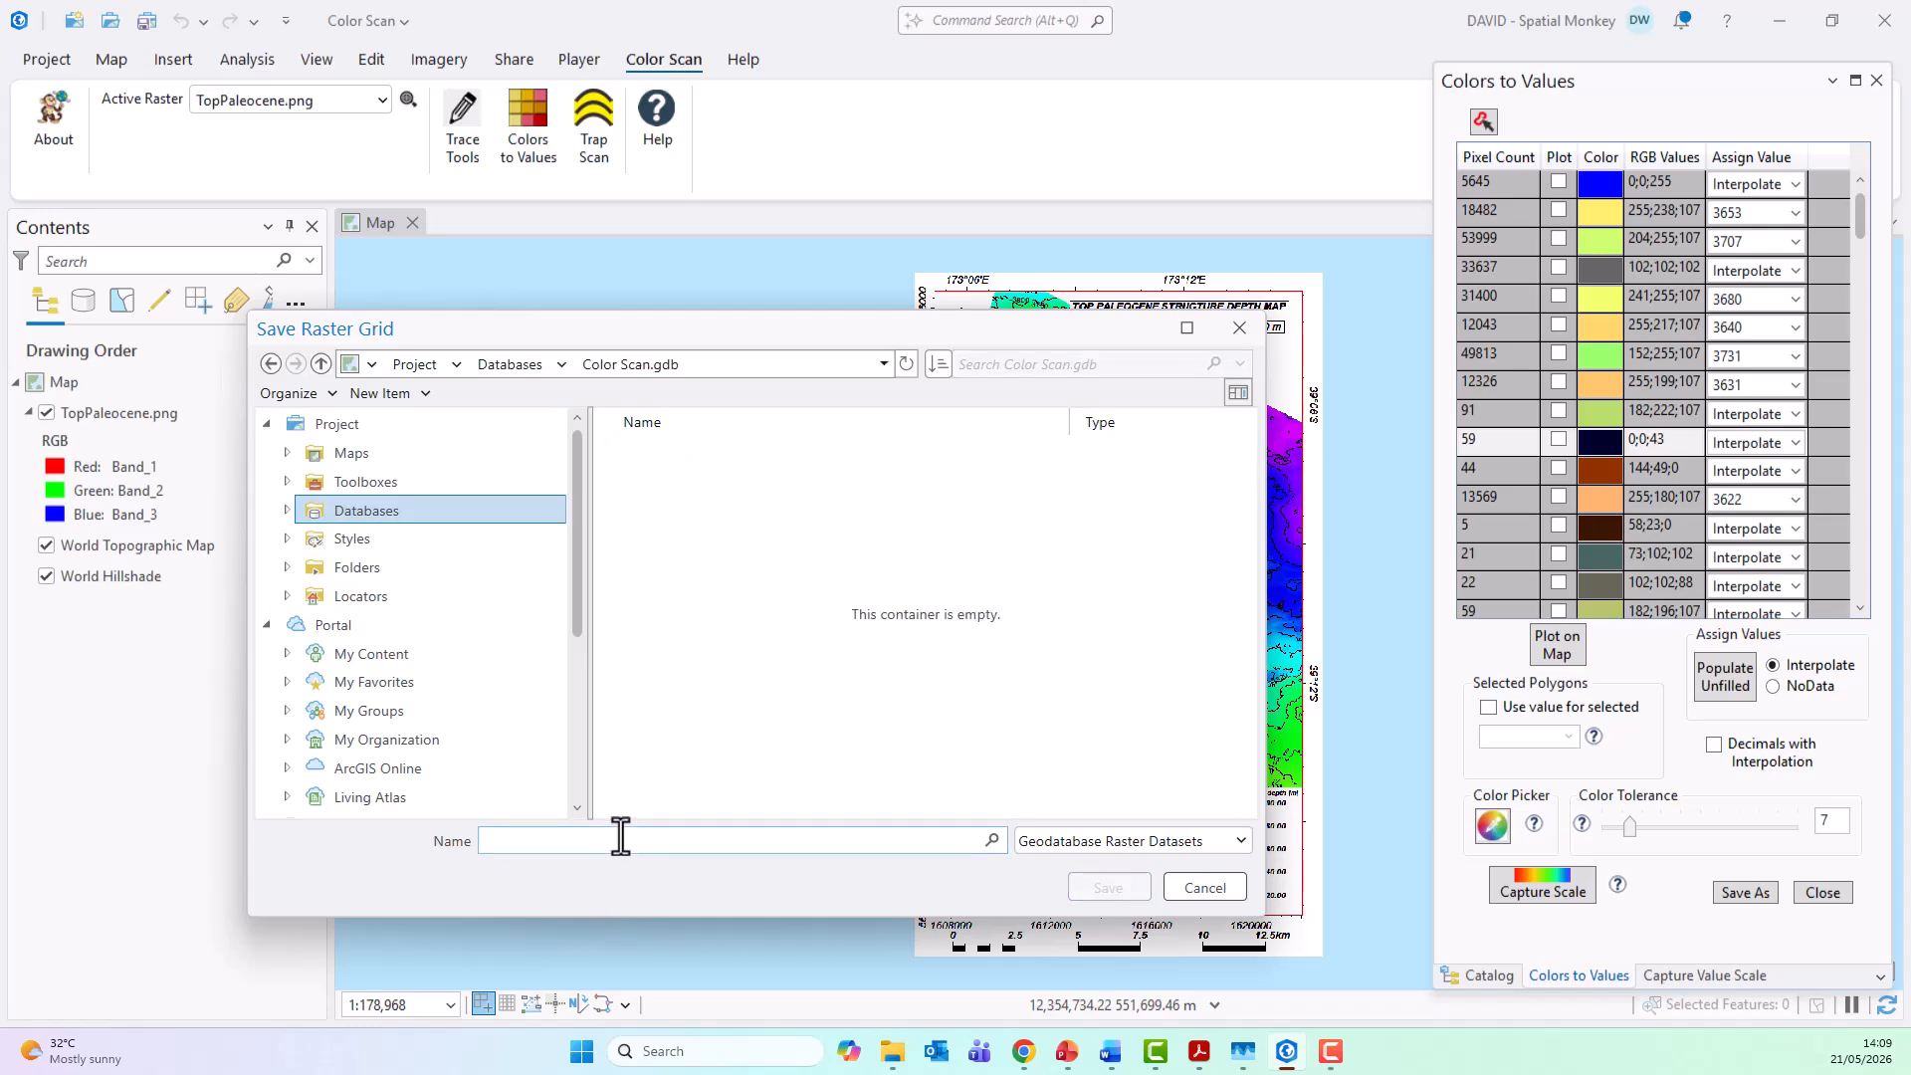
{"action": "type", "text": "TopPal"}
{"action": "left_click", "coordinate": [1107, 889]}
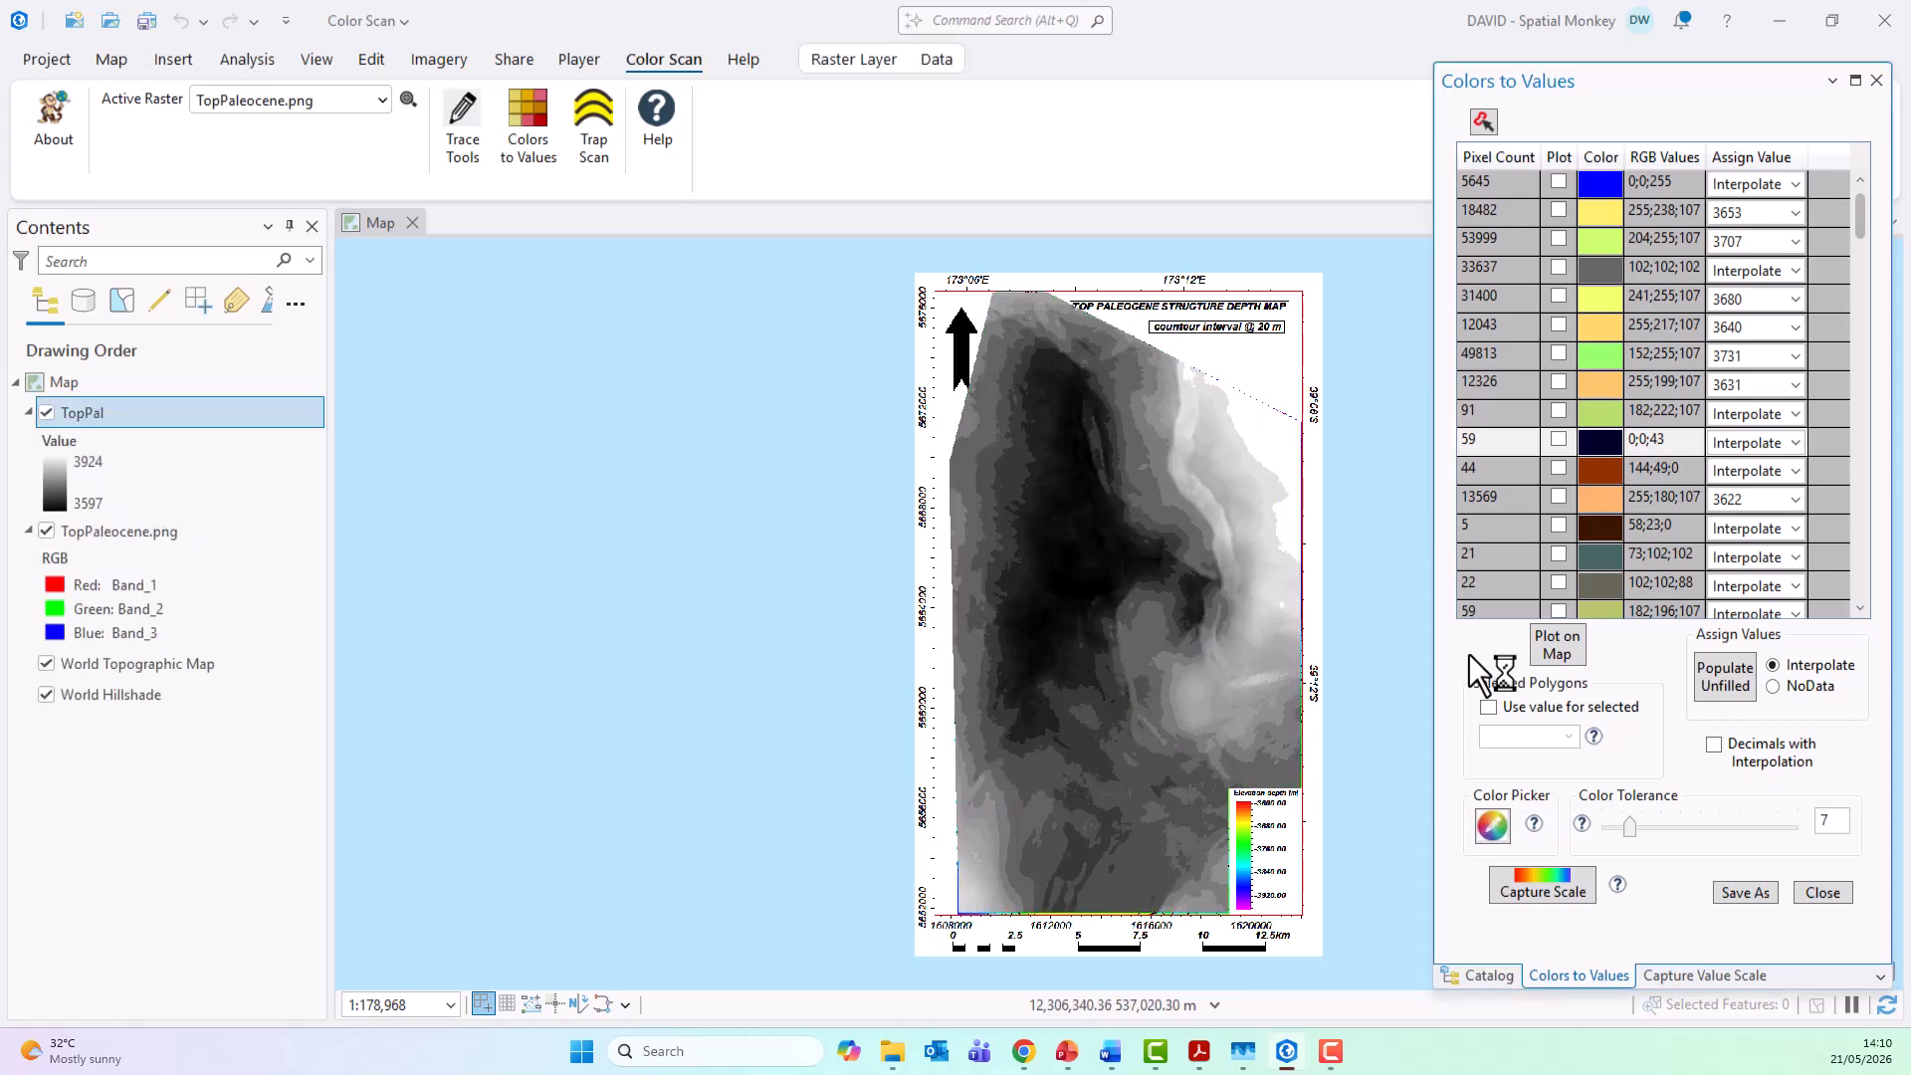
Step: Symbolize the TopPal layer with the purple-to-red spectrum color scheme and invert it
{"action": "right_click", "coordinate": [91, 419]}
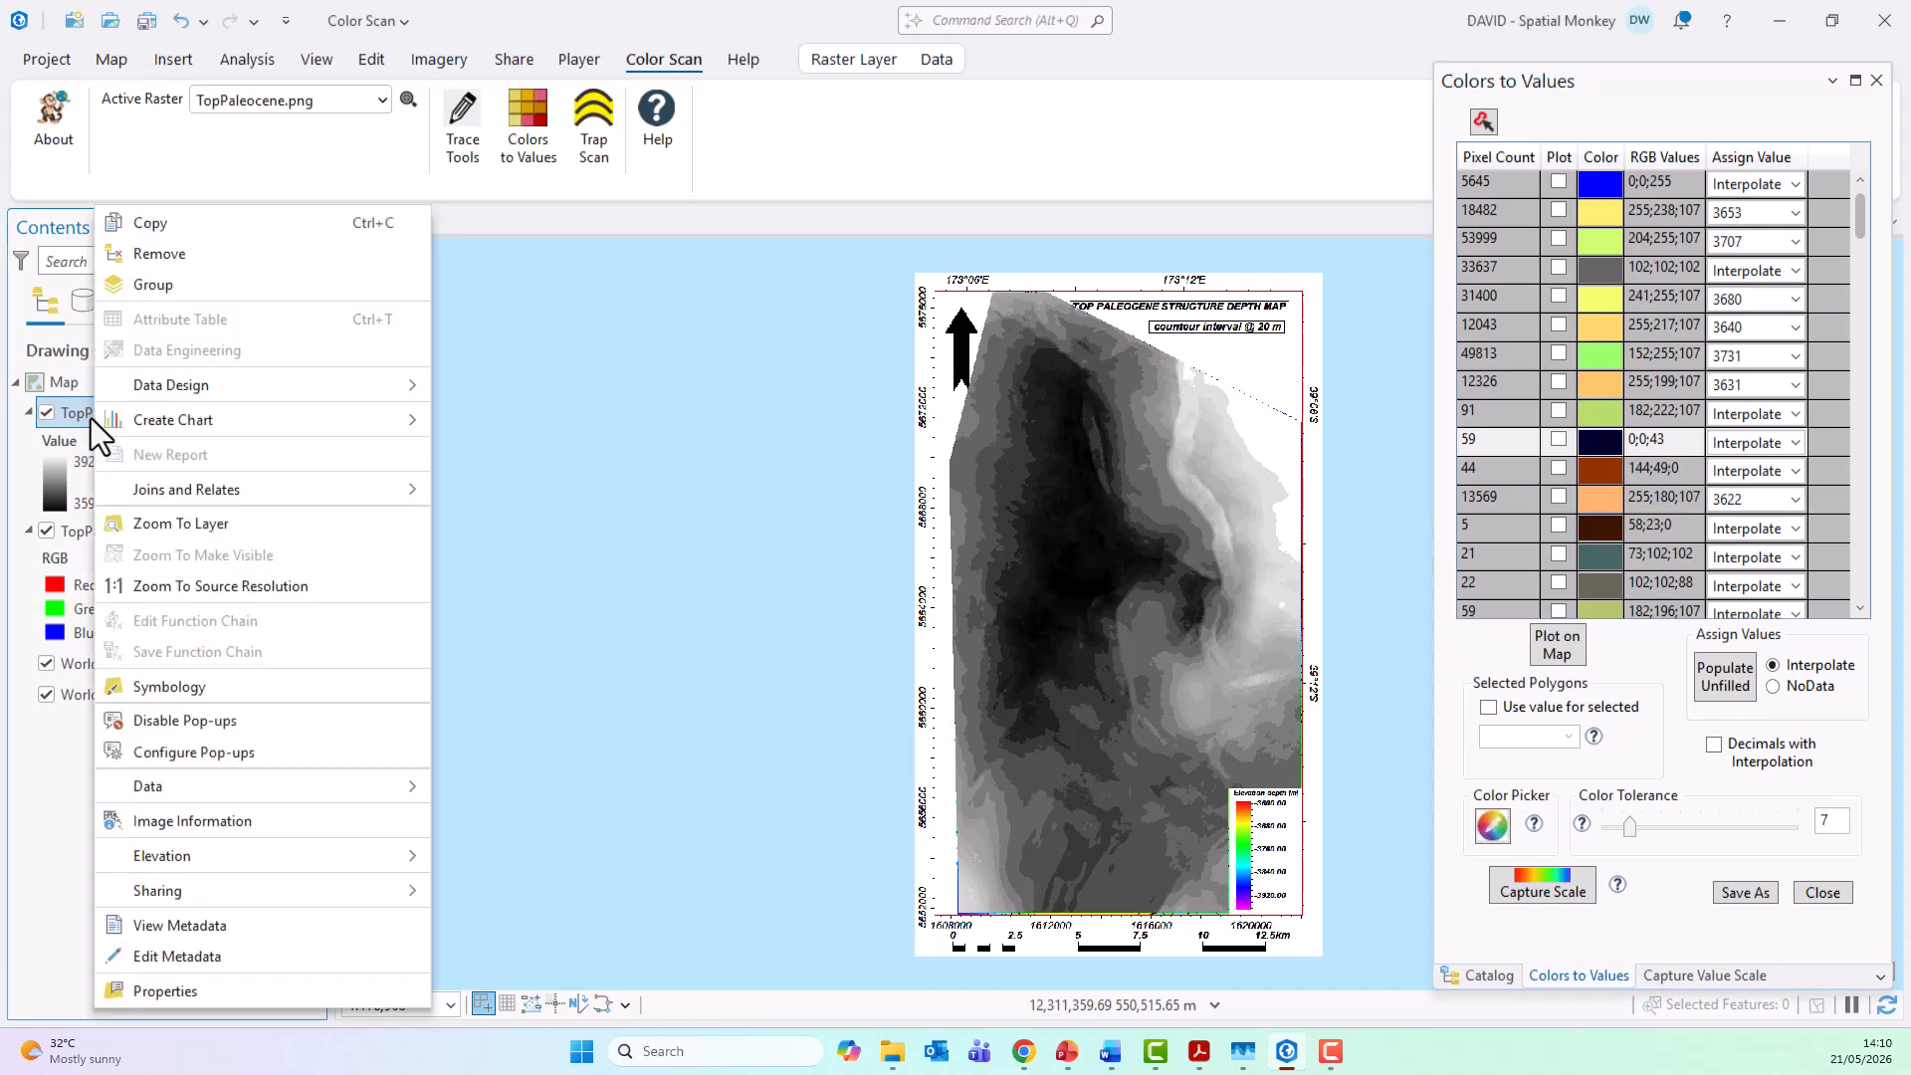
{"action": "left_click", "coordinate": [169, 687]}
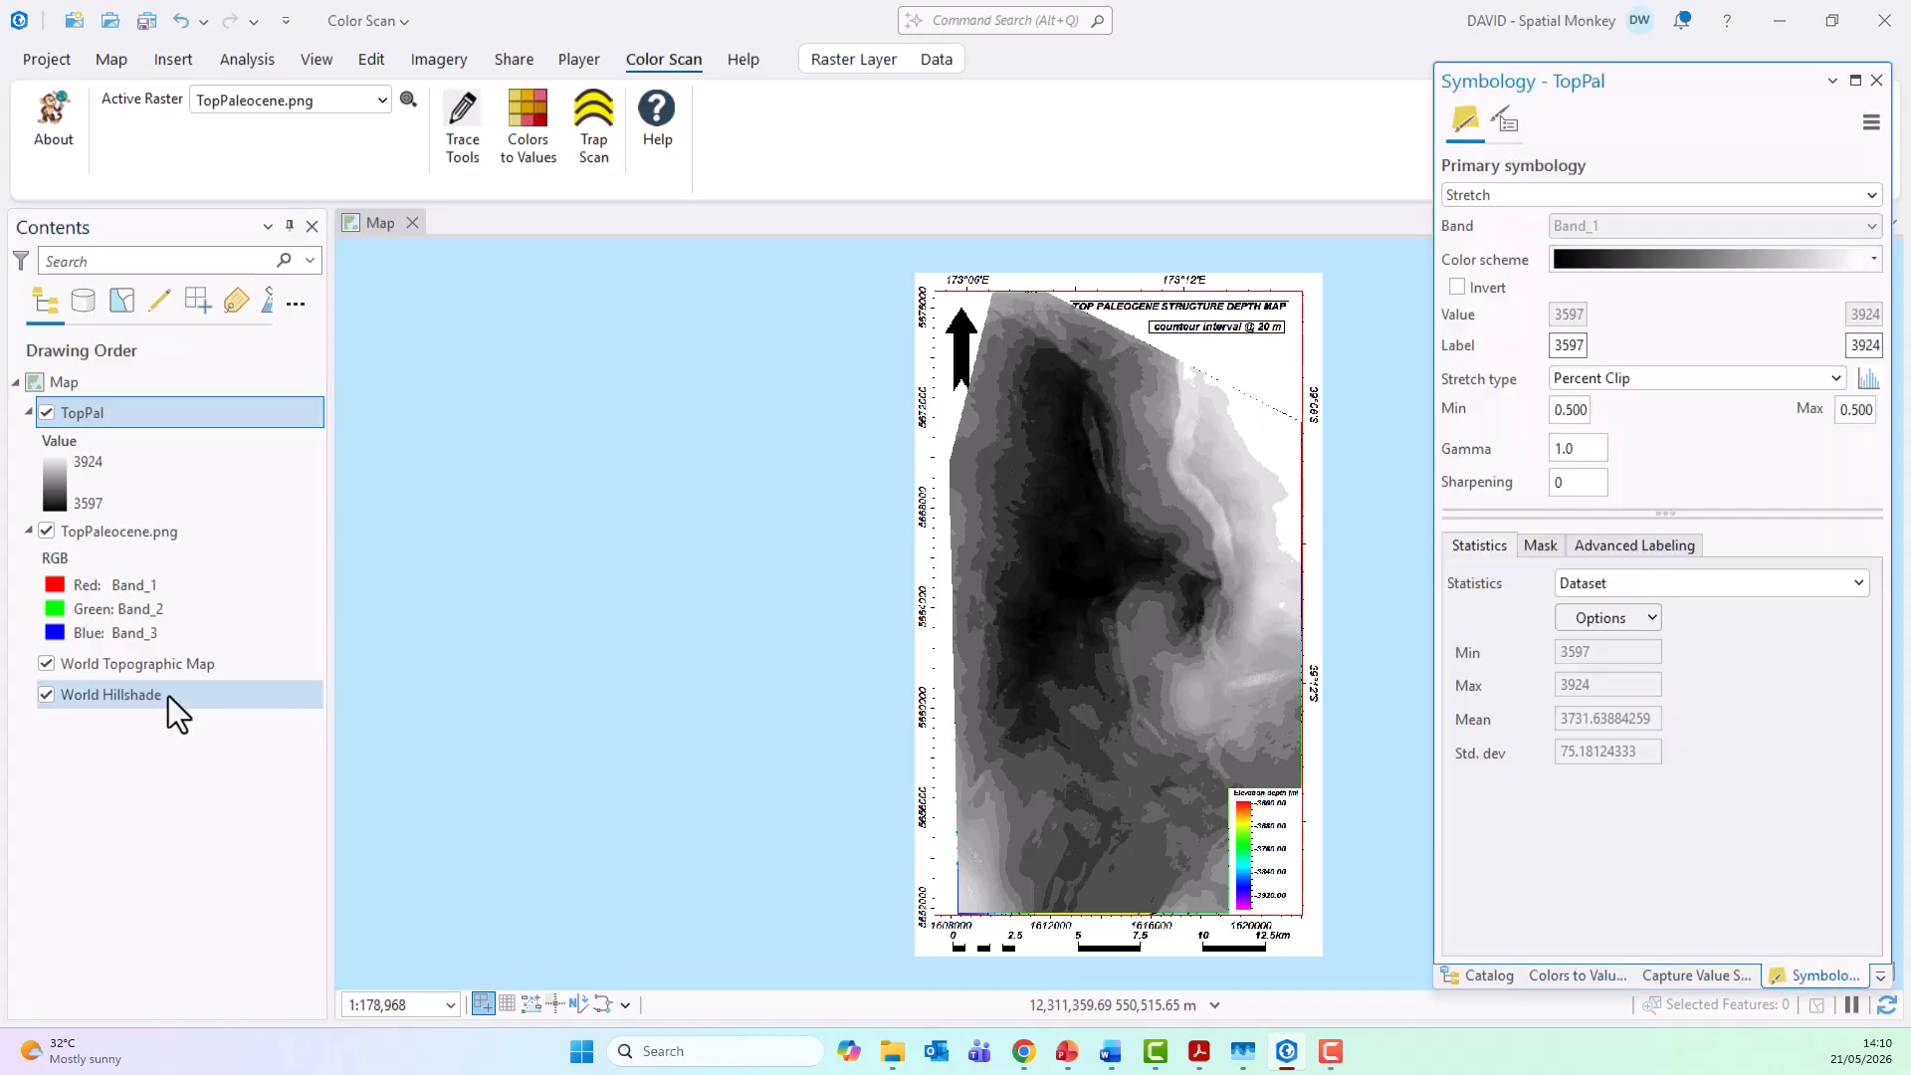
{"action": "left_click", "coordinate": [1873, 259]}
{"action": "left_click", "coordinate": [1726, 344]}
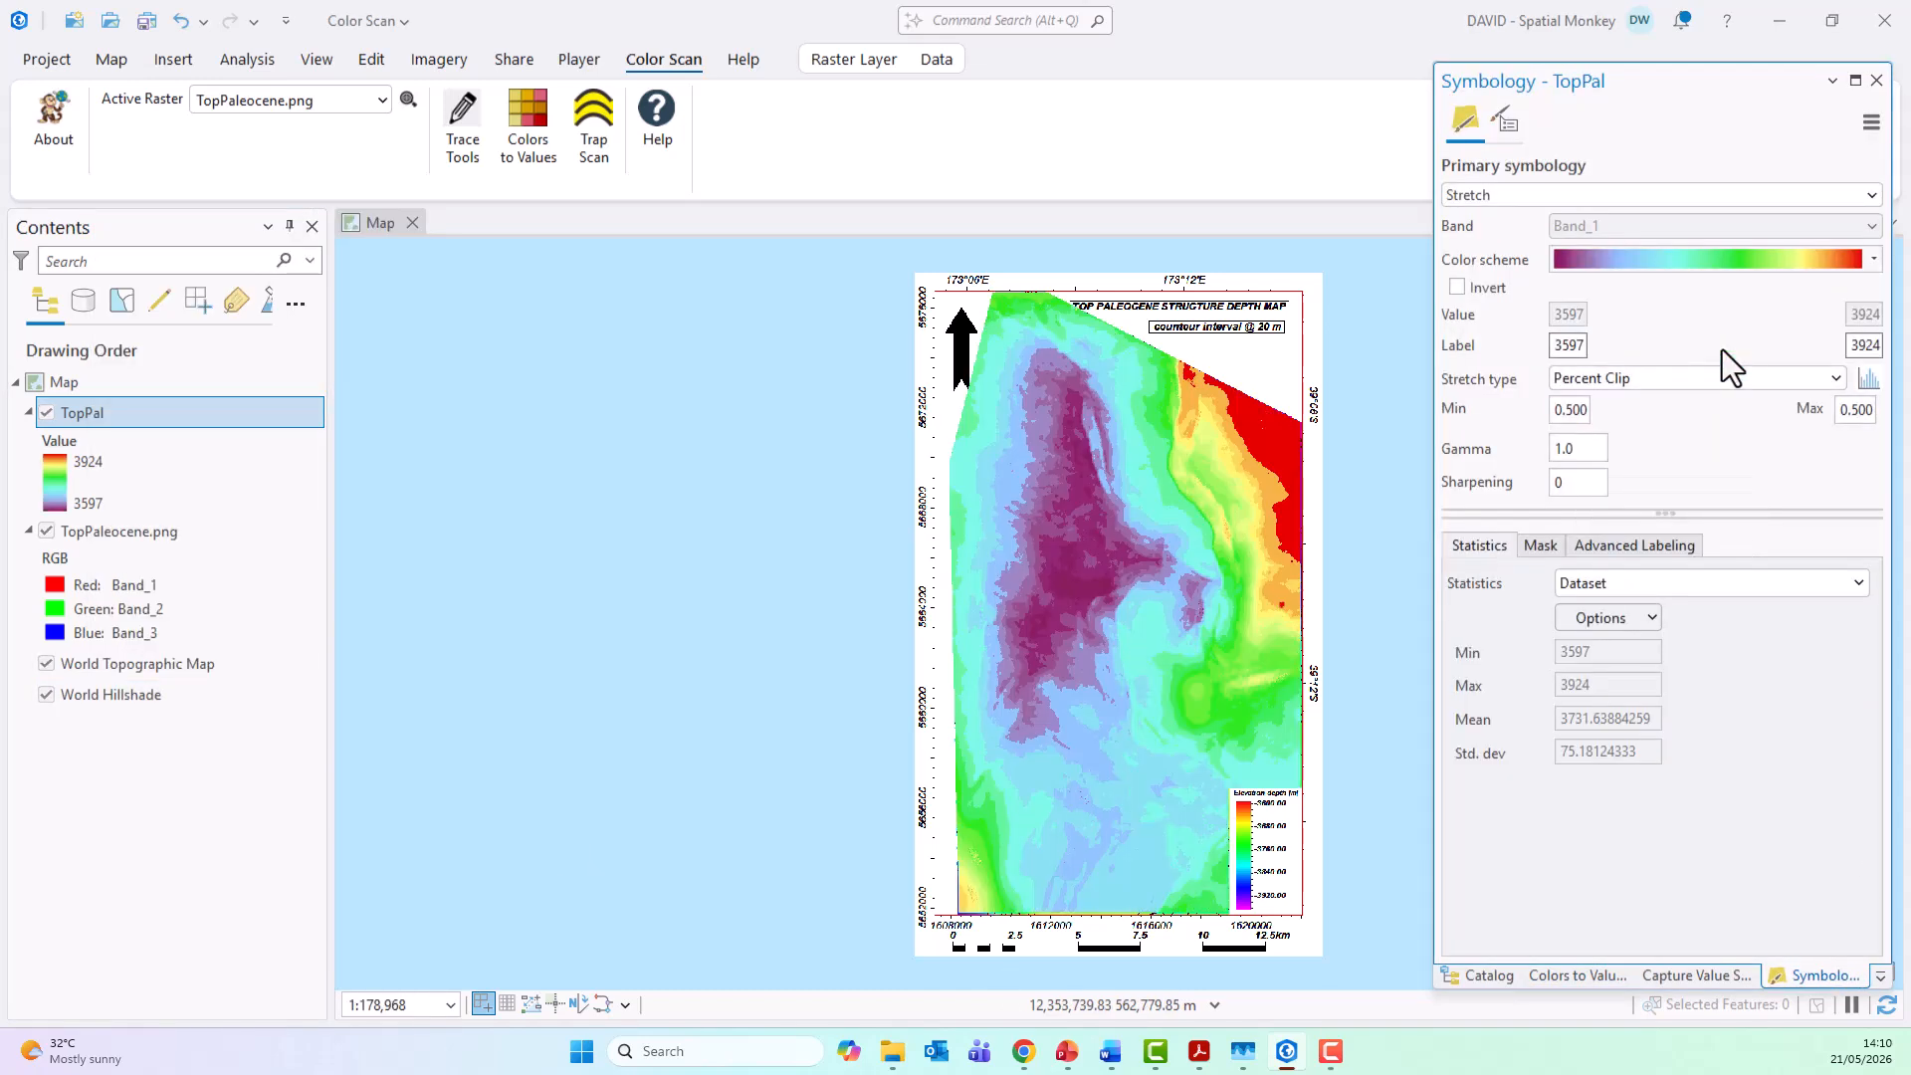
{"action": "left_click", "coordinate": [1458, 288]}
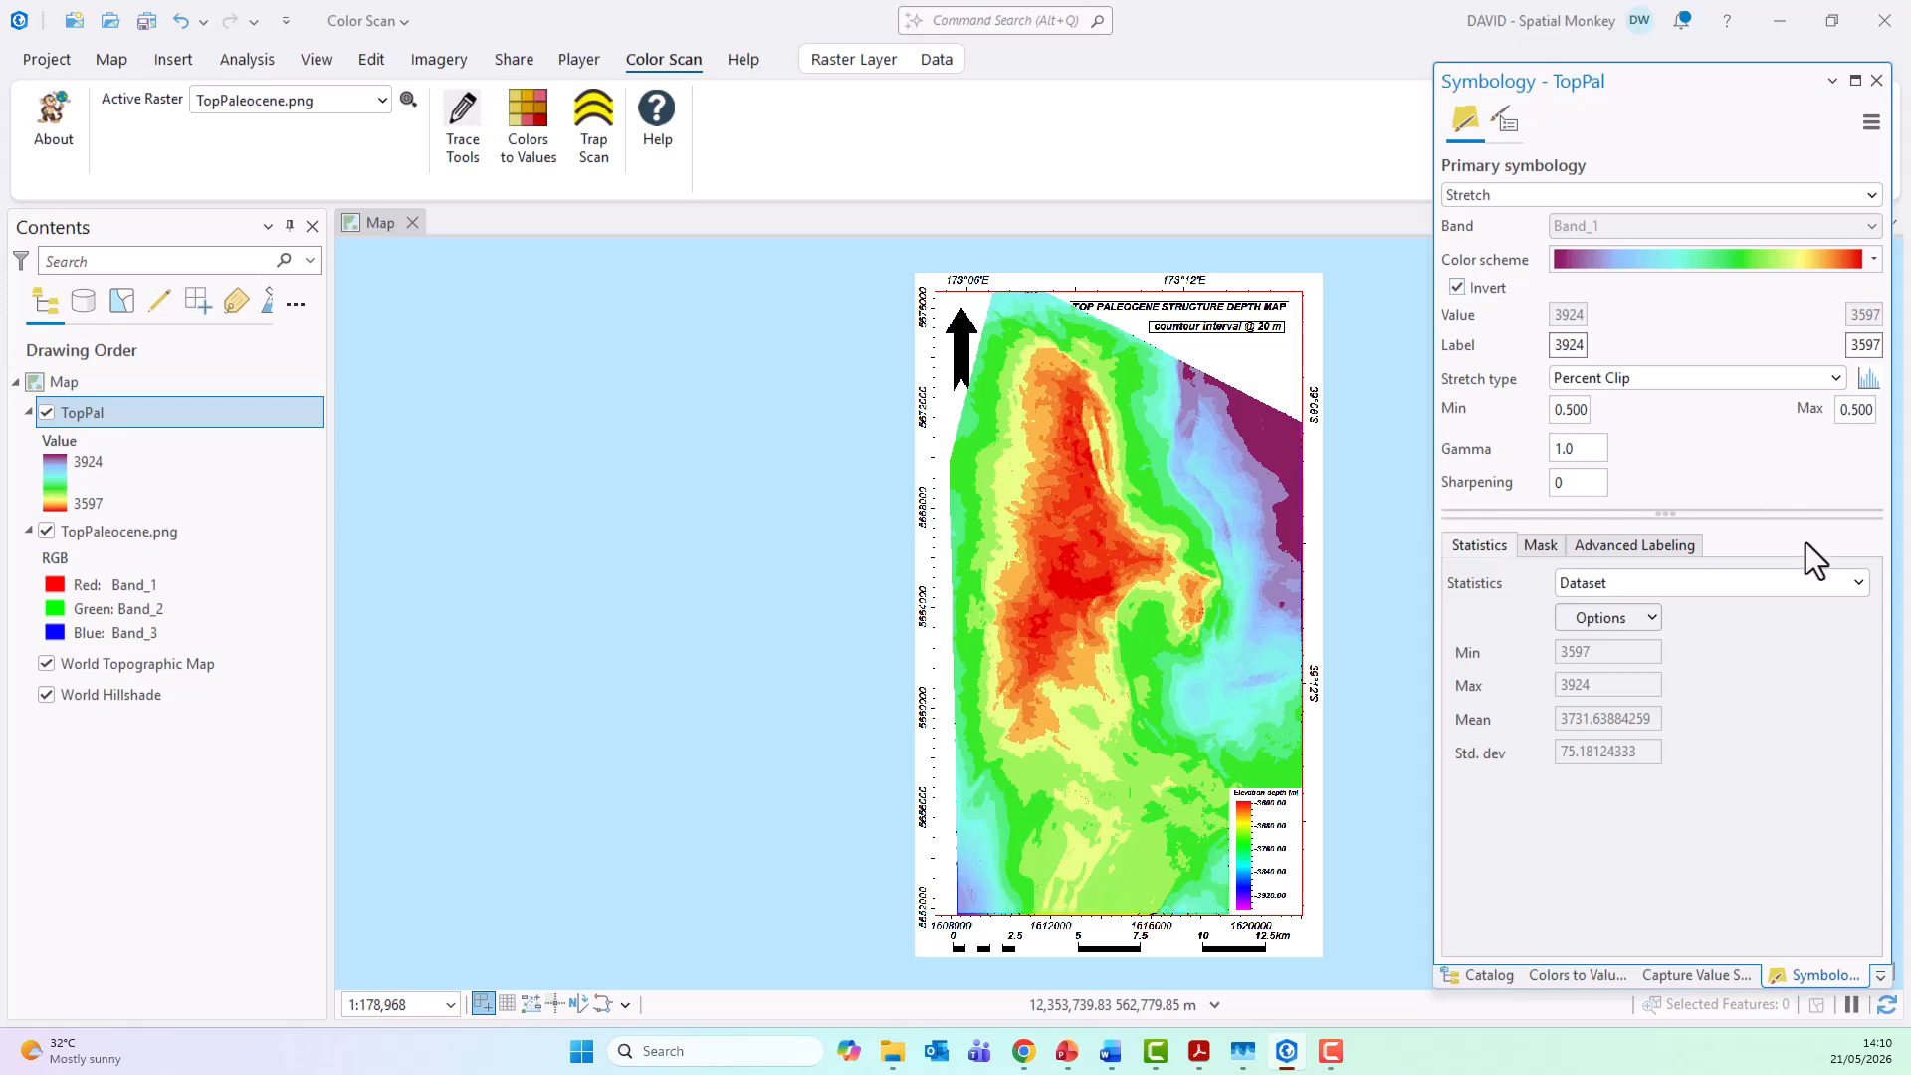
Step: Compare the TopPal grid with the source map by toggling its visibility, and hide the TopPaleocene.png layer
{"action": "left_click", "coordinate": [46, 412]}
{"action": "left_click", "coordinate": [46, 412]}
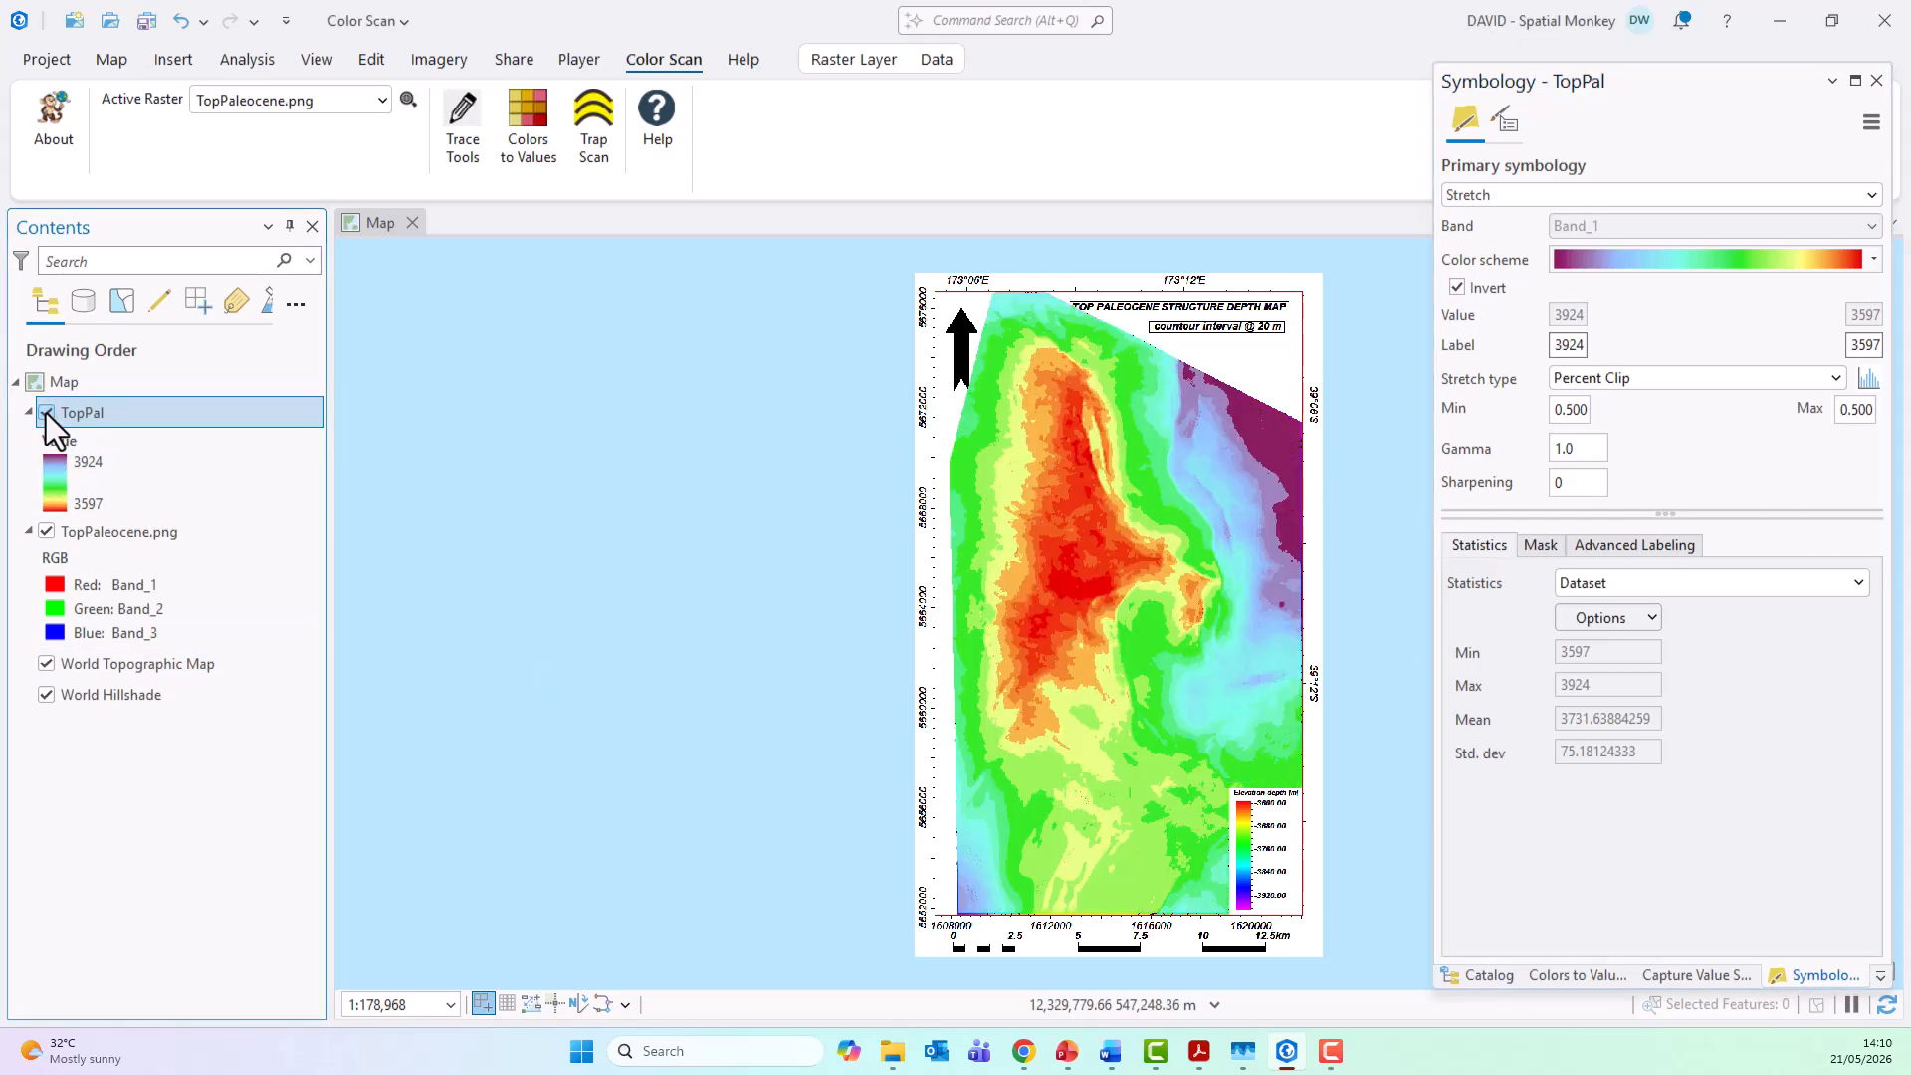
{"action": "left_click", "coordinate": [46, 412]}
{"action": "left_click", "coordinate": [46, 412]}
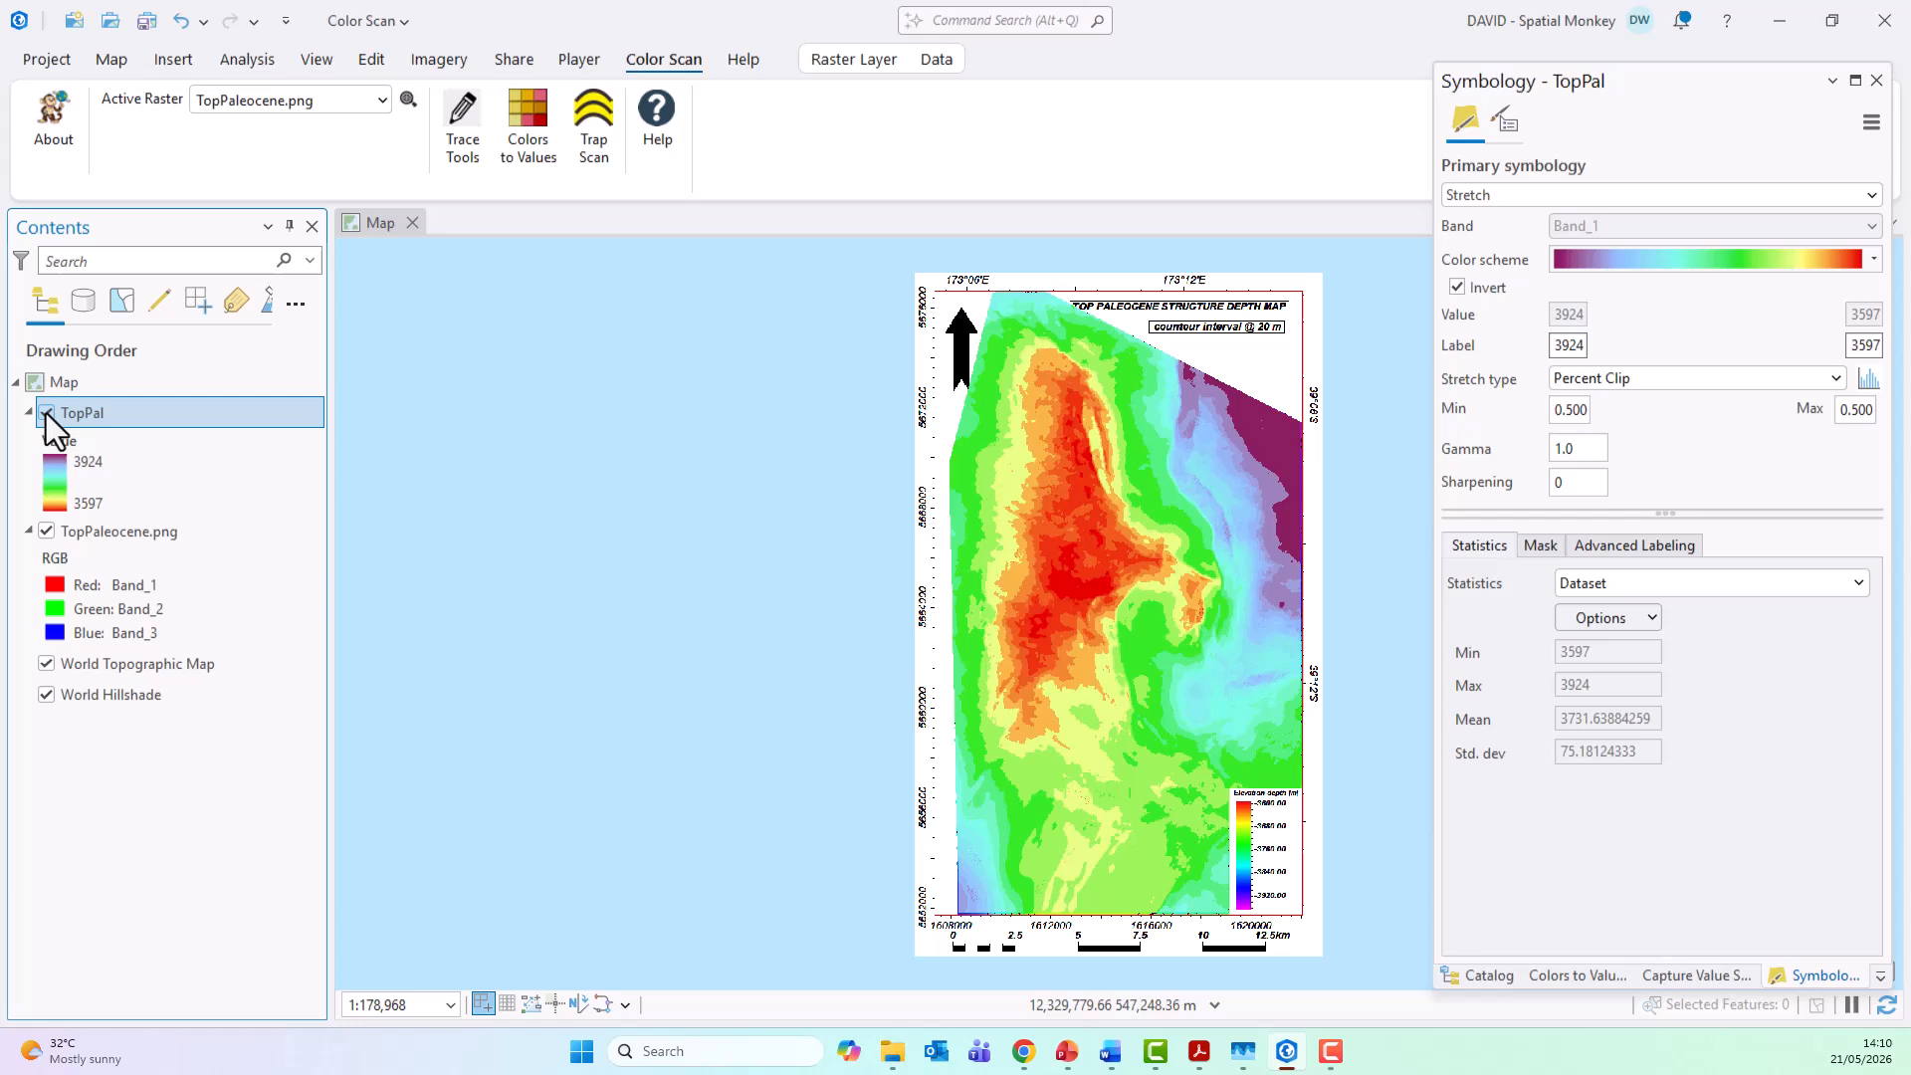
{"action": "left_click", "coordinate": [46, 532]}
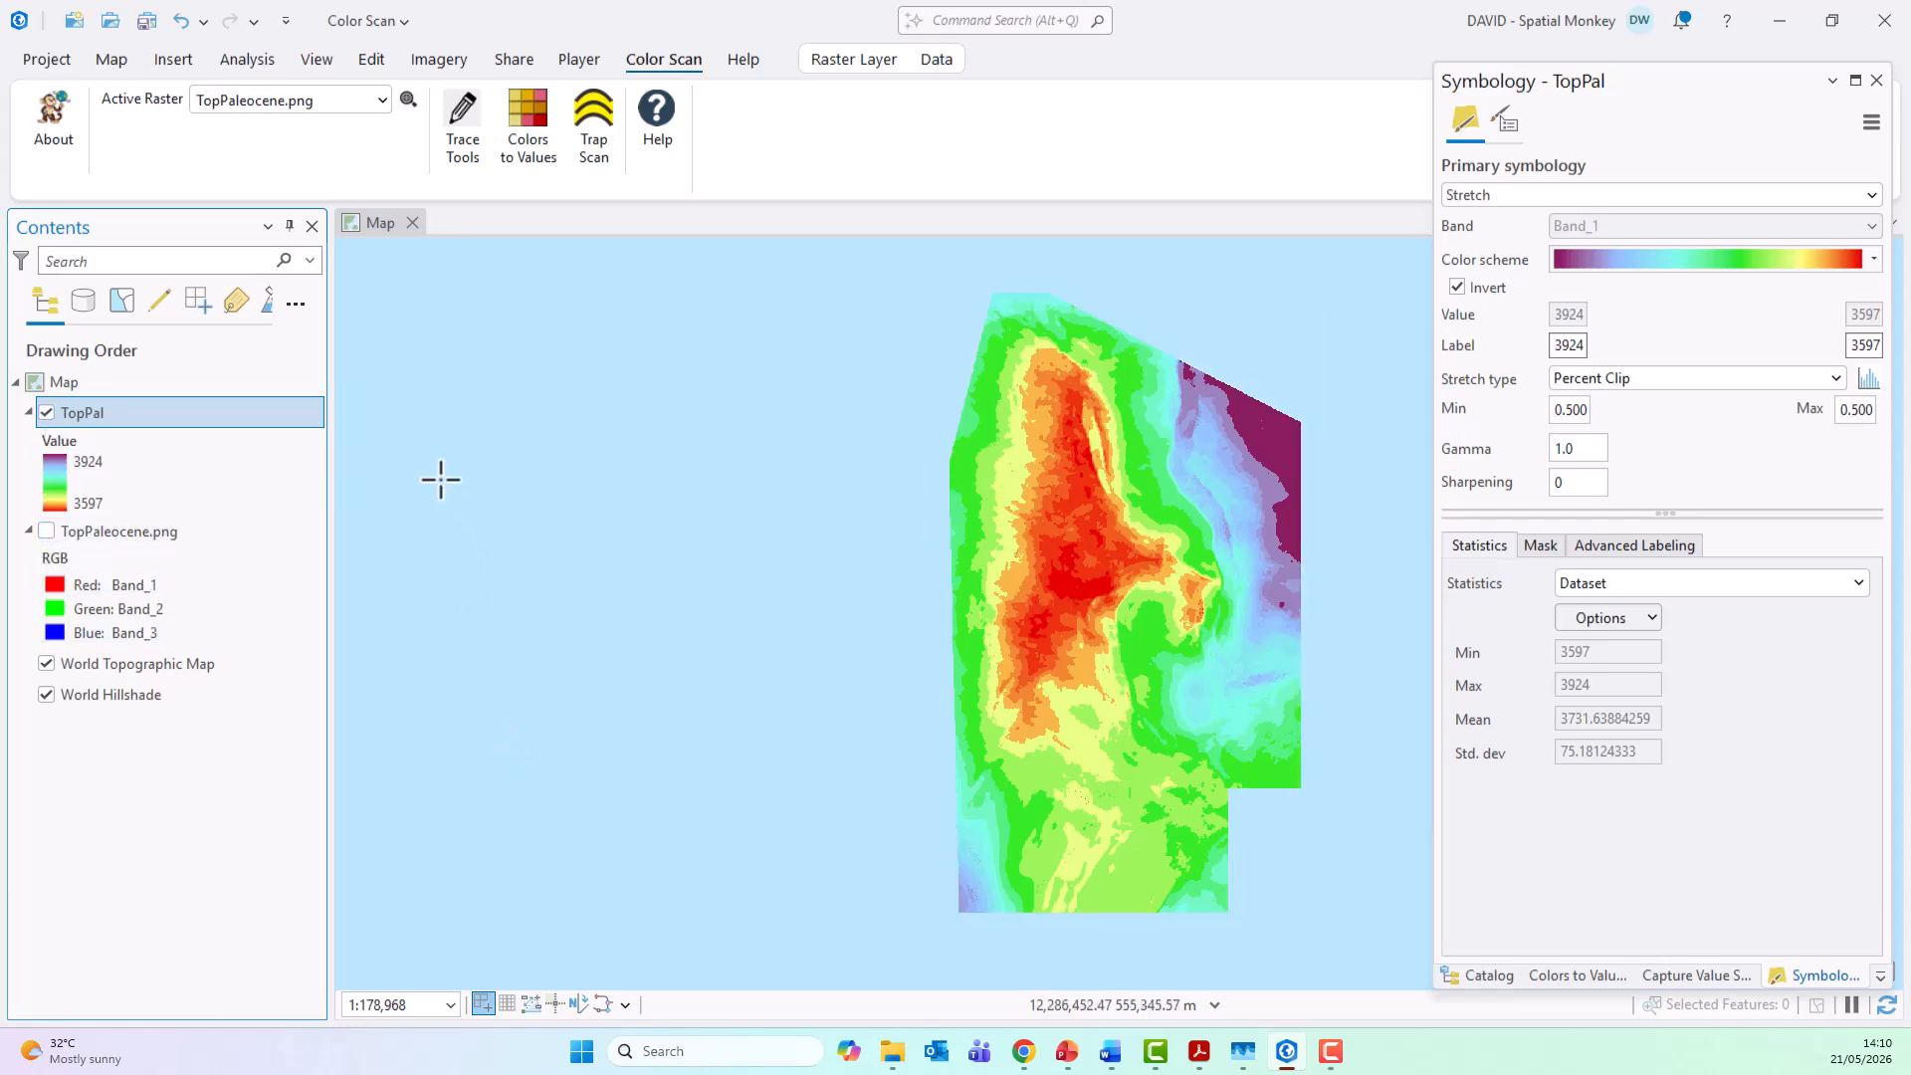
Step: Inspect the TopPal pixel values with Explore in the central red, neighboring green and northeastern purple areas
{"action": "left_click", "coordinate": [111, 60]}
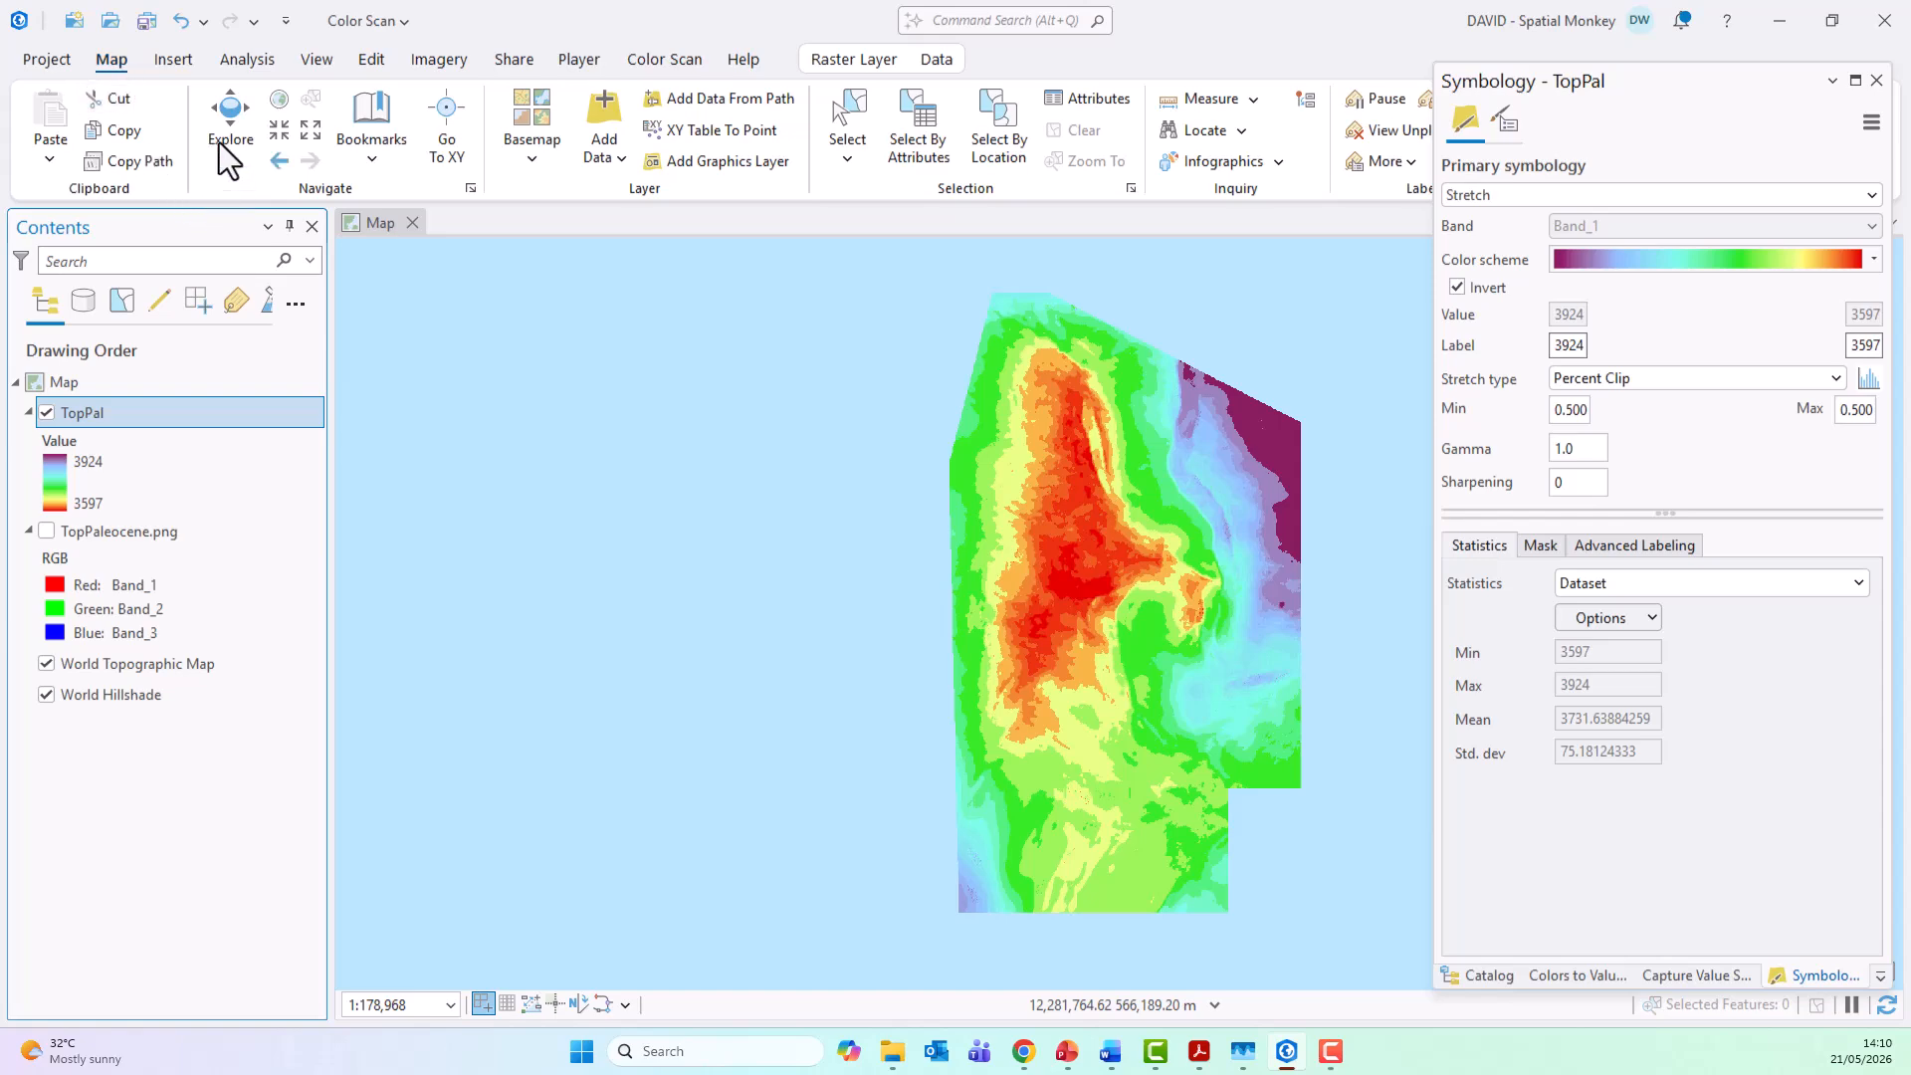
{"action": "left_click", "coordinate": [1083, 566]}
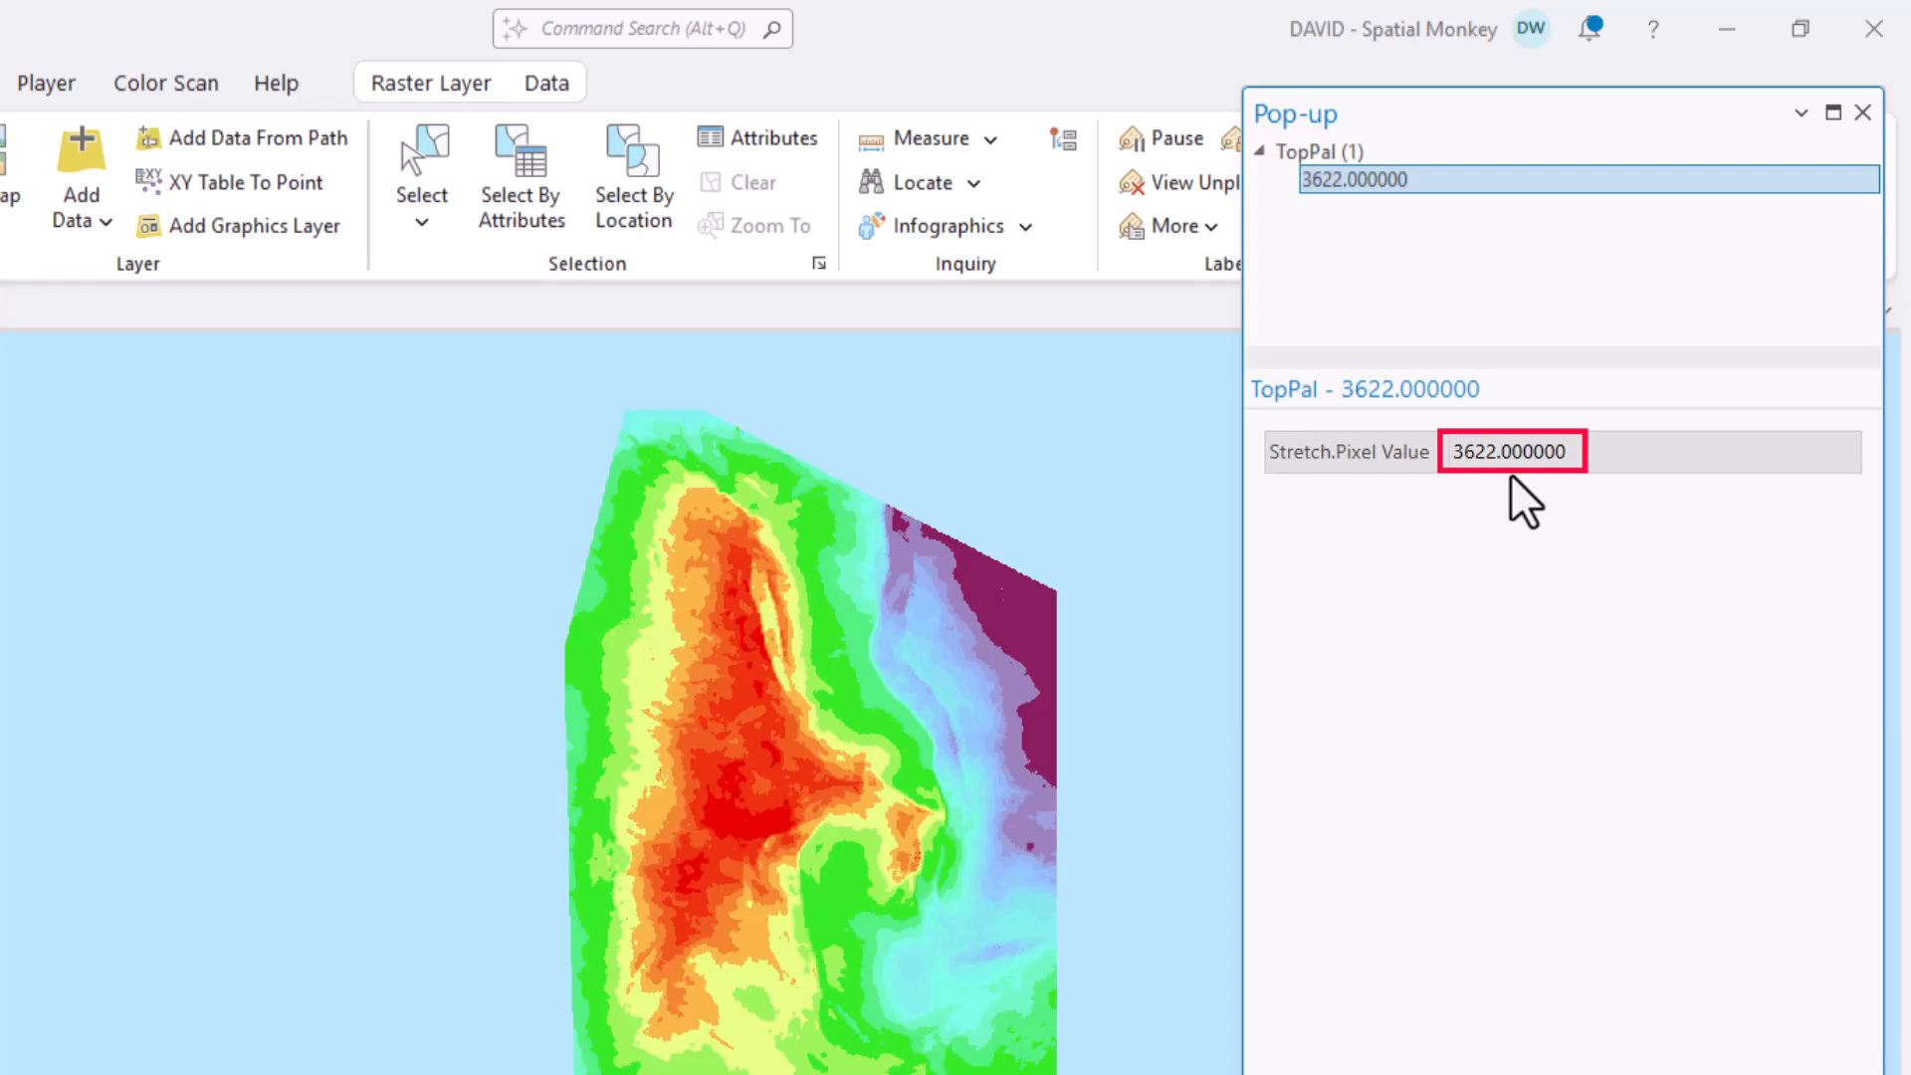
{"action": "left_click", "coordinate": [836, 908]}
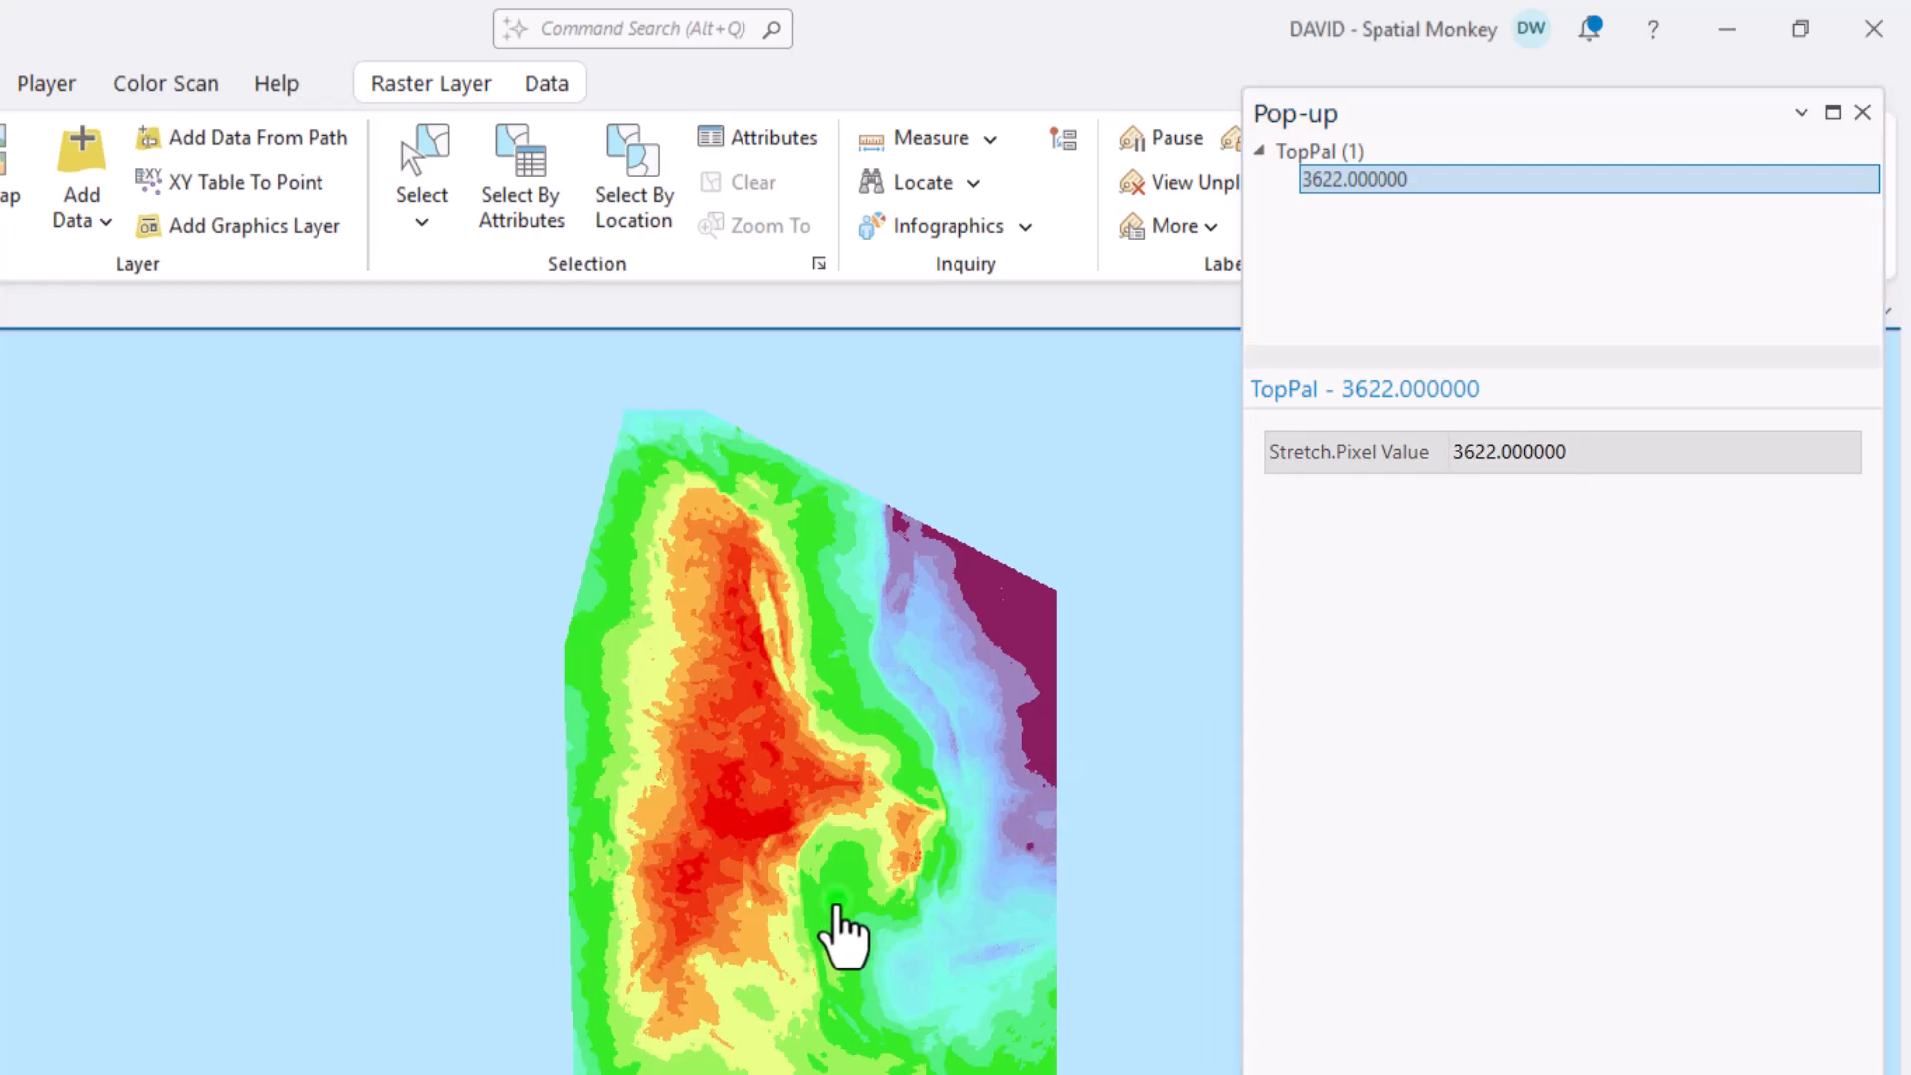
{"action": "left_click", "coordinate": [1036, 653]}
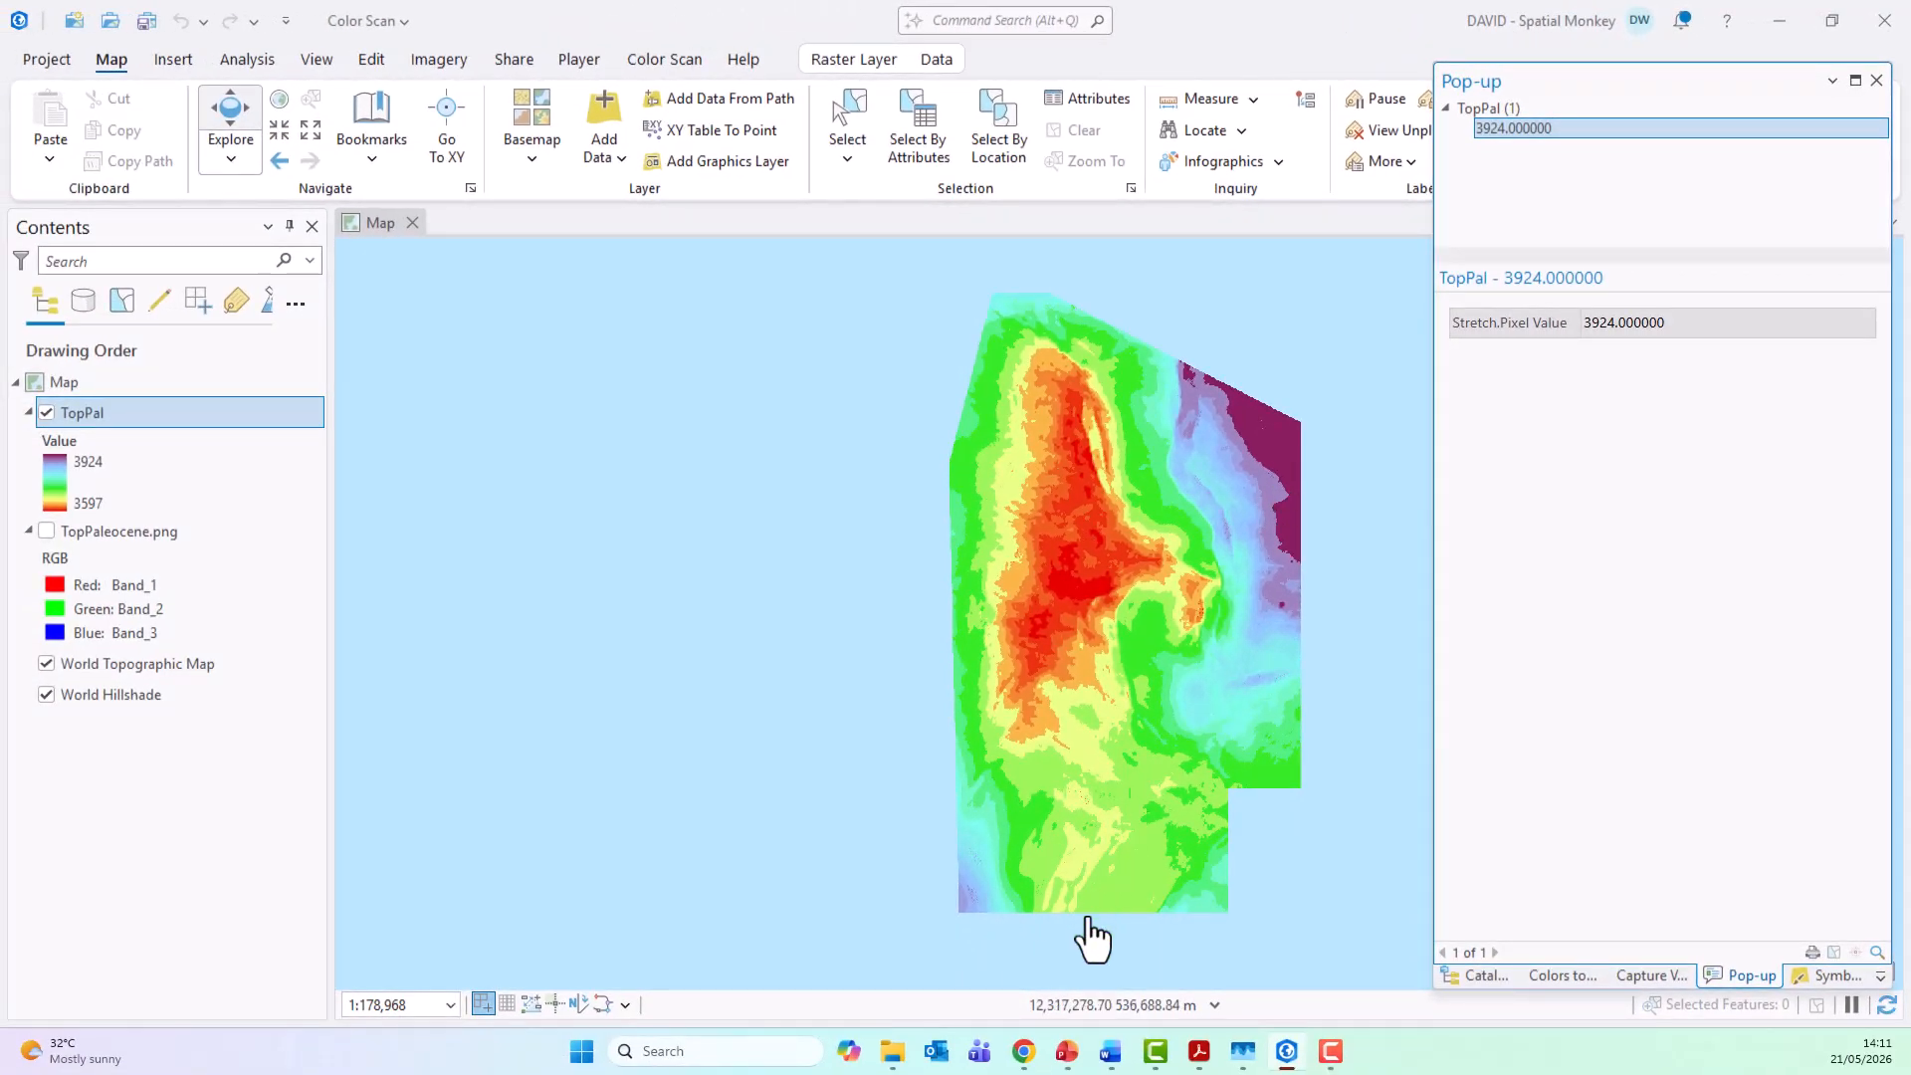
{"action": "scroll", "coordinate": [1030, 970], "scroll_direction": "up", "scroll_amount": 4}
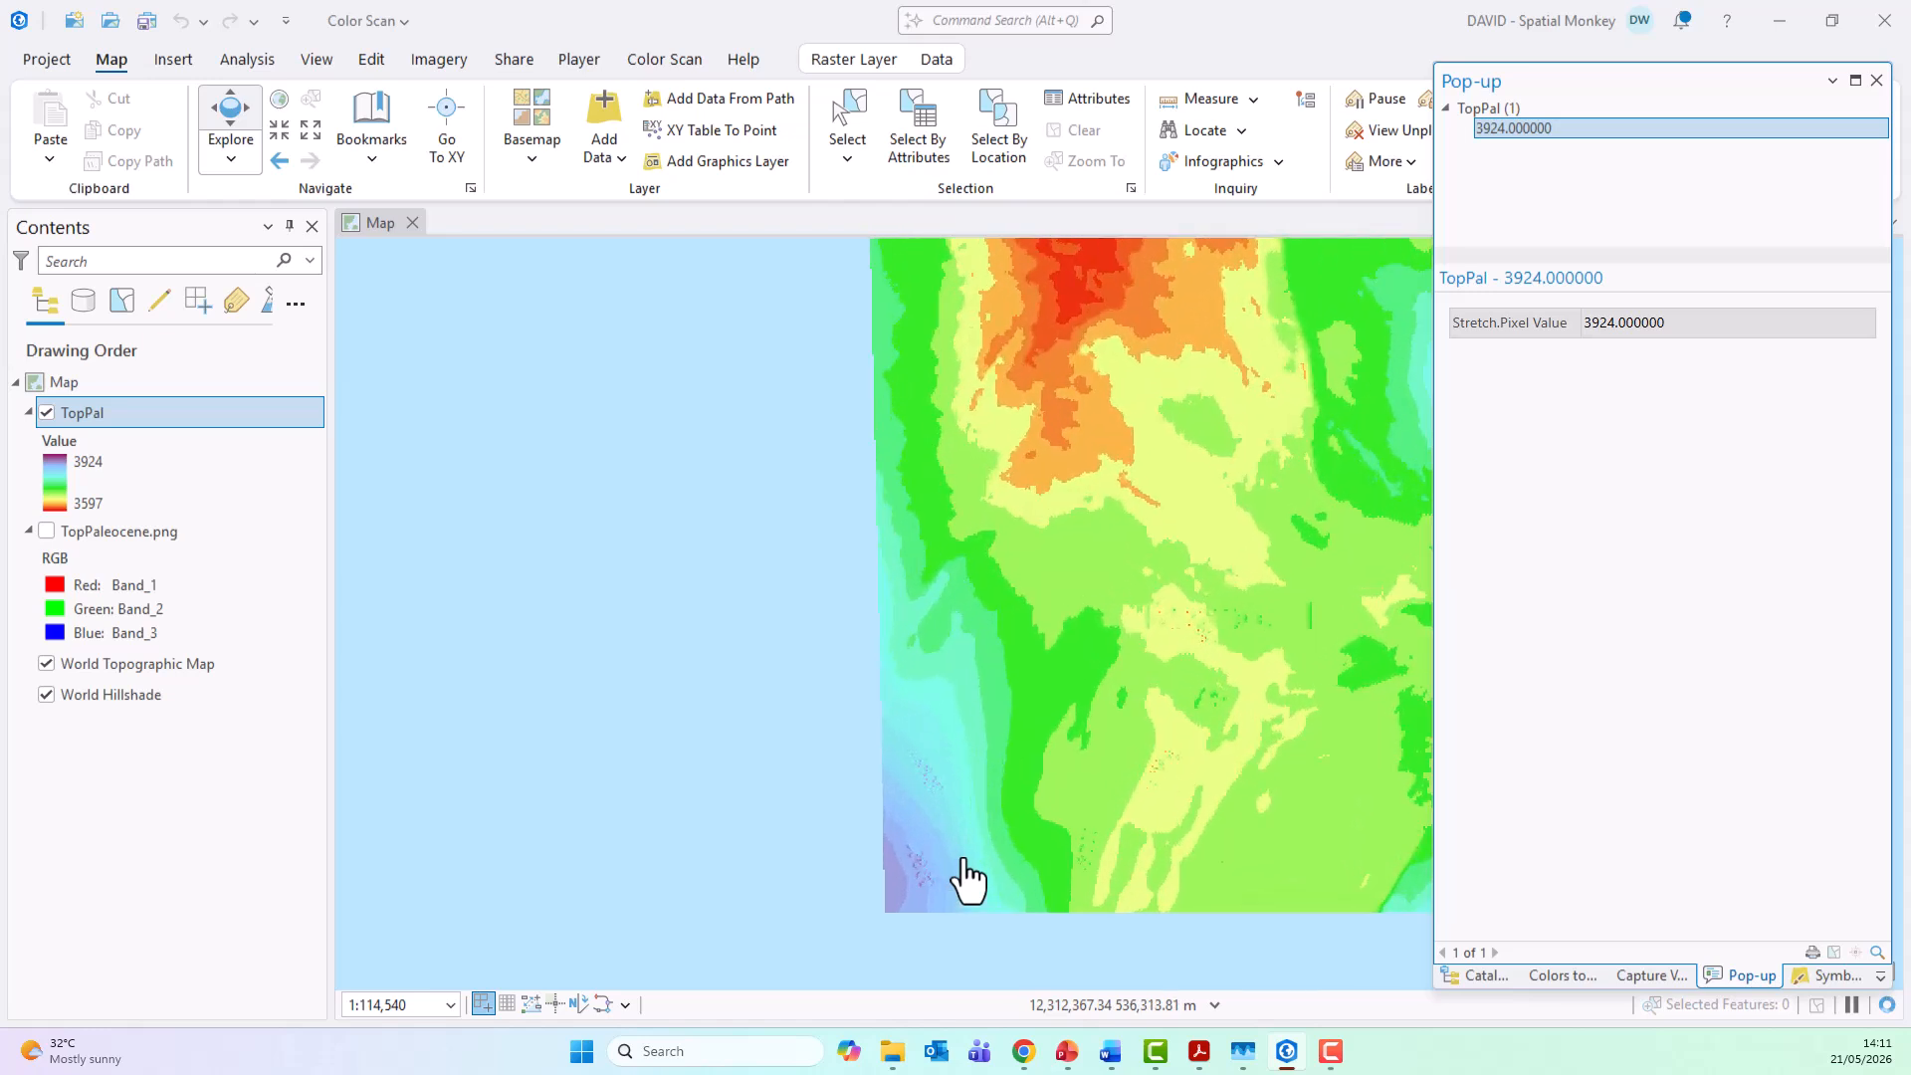
Step: Compare the speckled southwestern area of the TopPal grid with the contour labels on TopPaleocene.png by toggling both layers' visibility
{"action": "scroll", "coordinate": [966, 879], "scroll_direction": "up", "scroll_amount": 2}
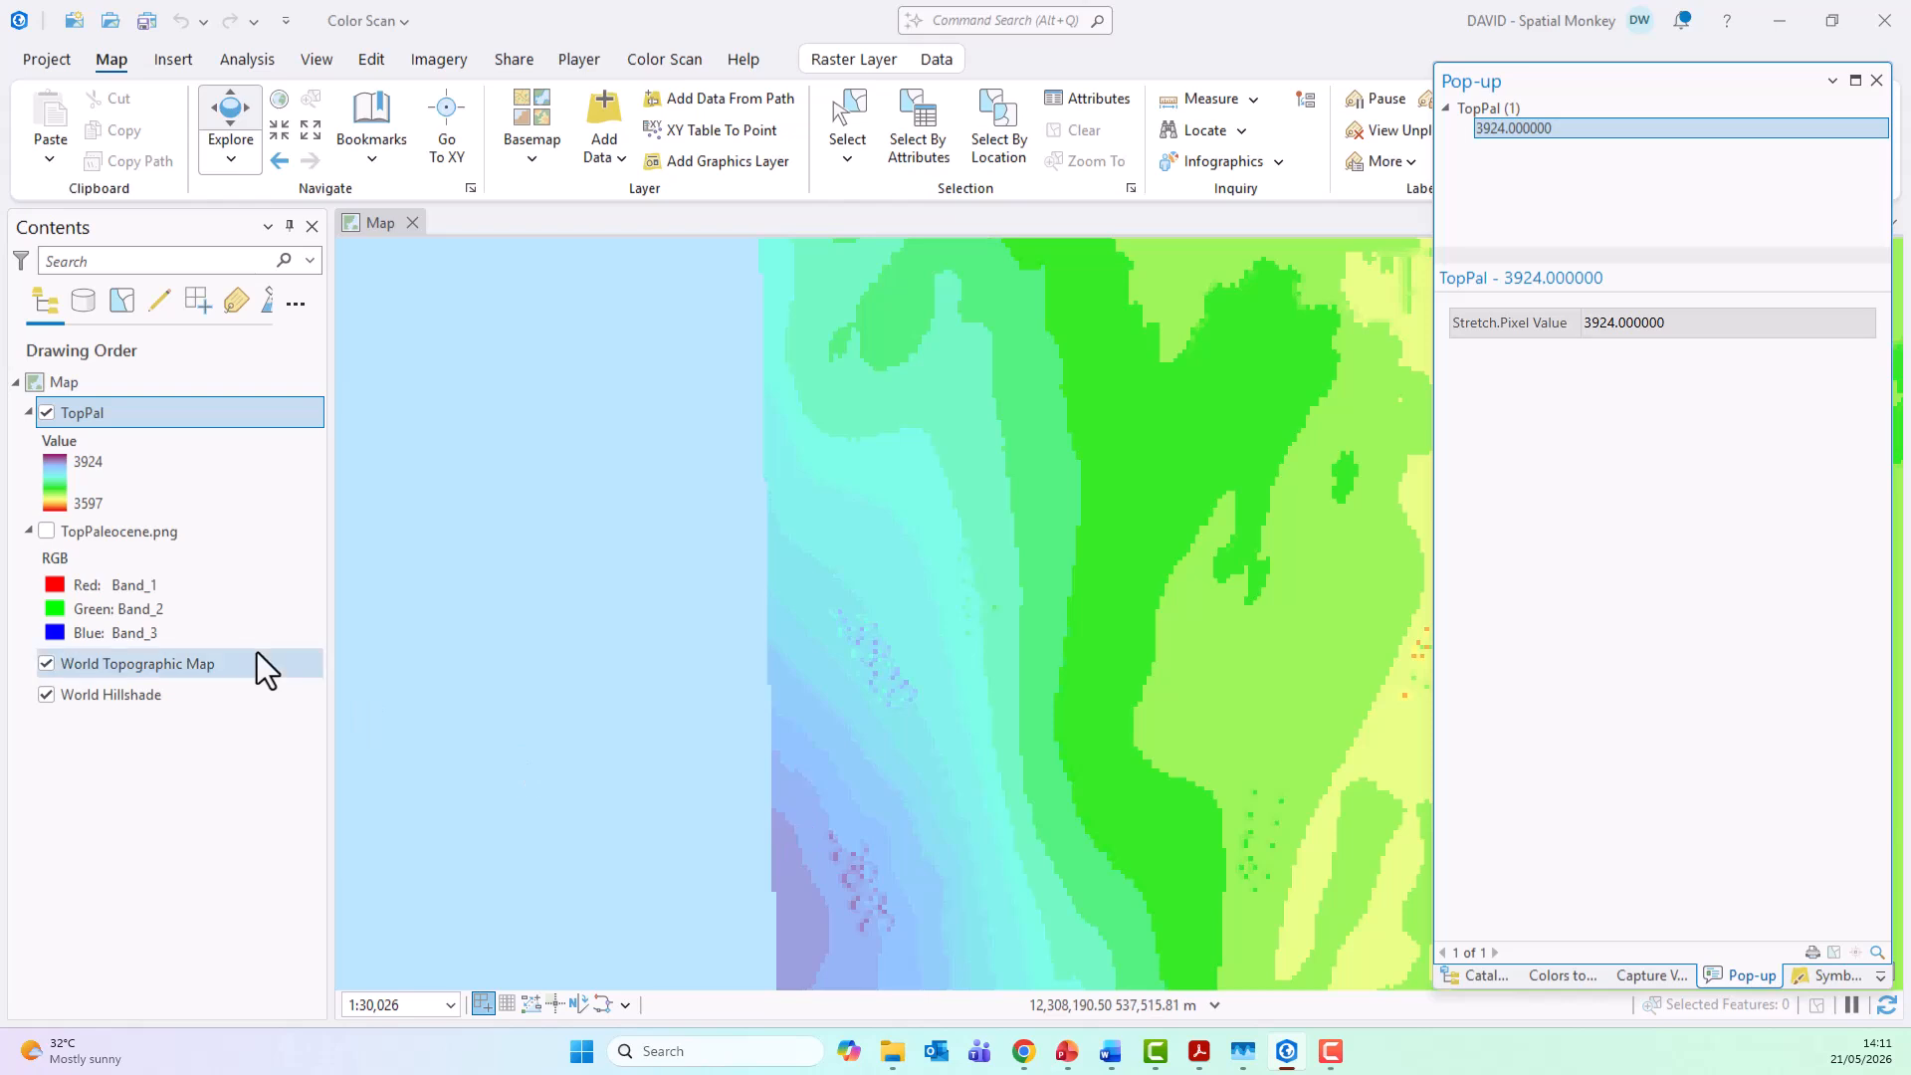
{"action": "left_click", "coordinate": [47, 532]}
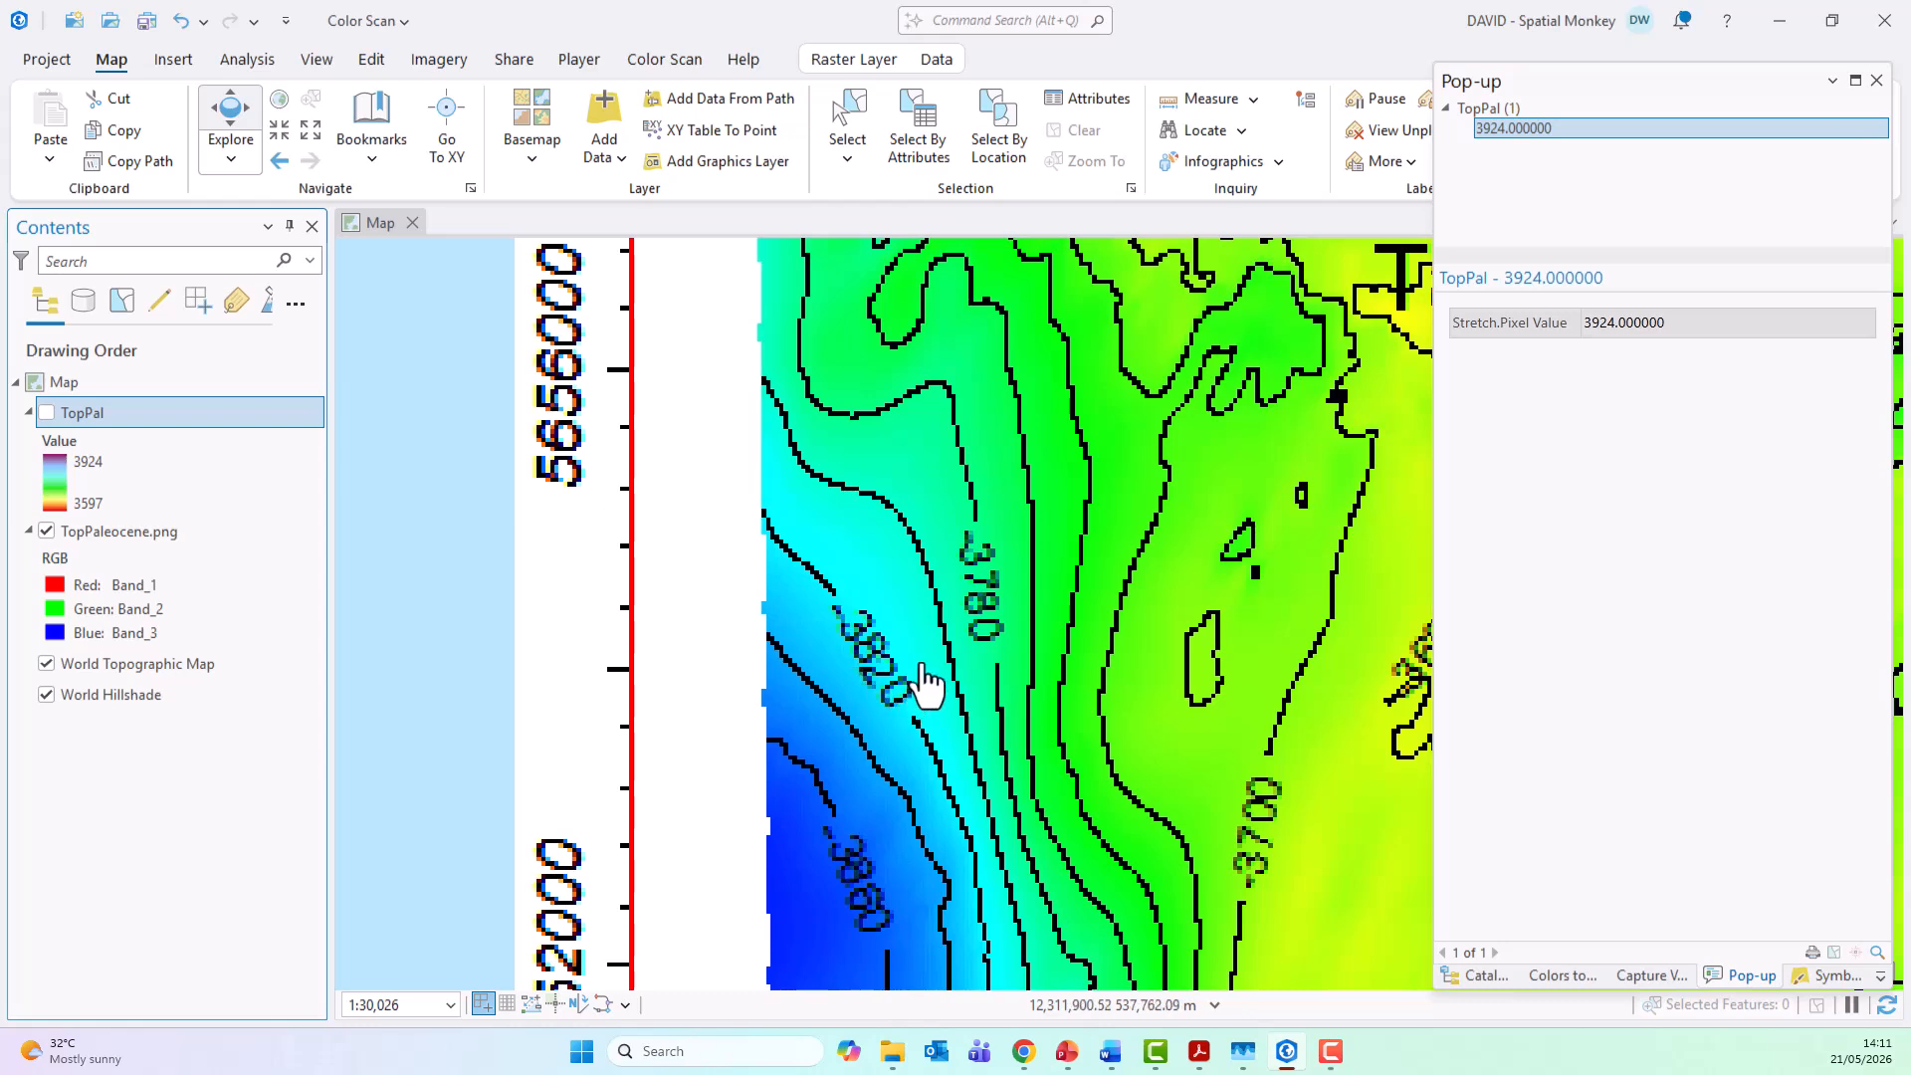
{"action": "left_click", "coordinate": [46, 413]}
{"action": "left_click", "coordinate": [44, 414]}
{"action": "left_click", "coordinate": [45, 414]}
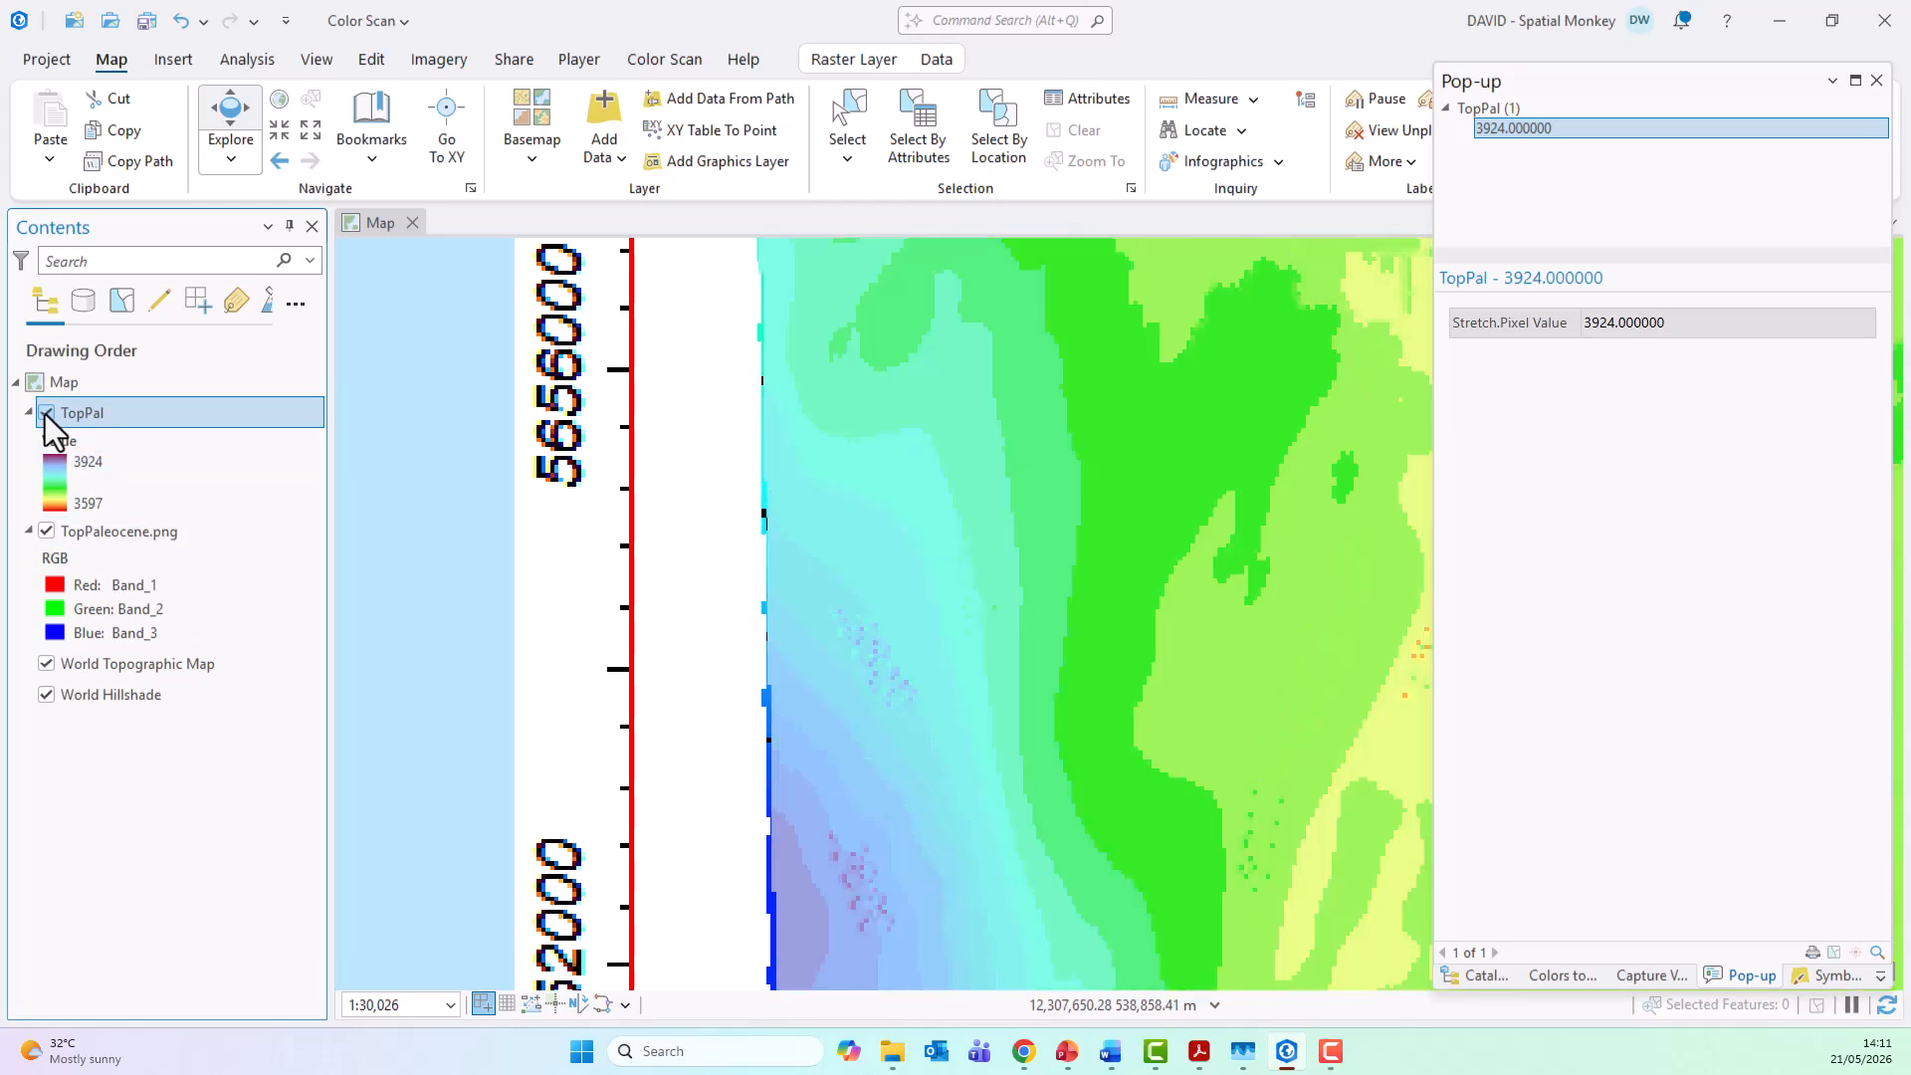
{"action": "left_click", "coordinate": [46, 532]}
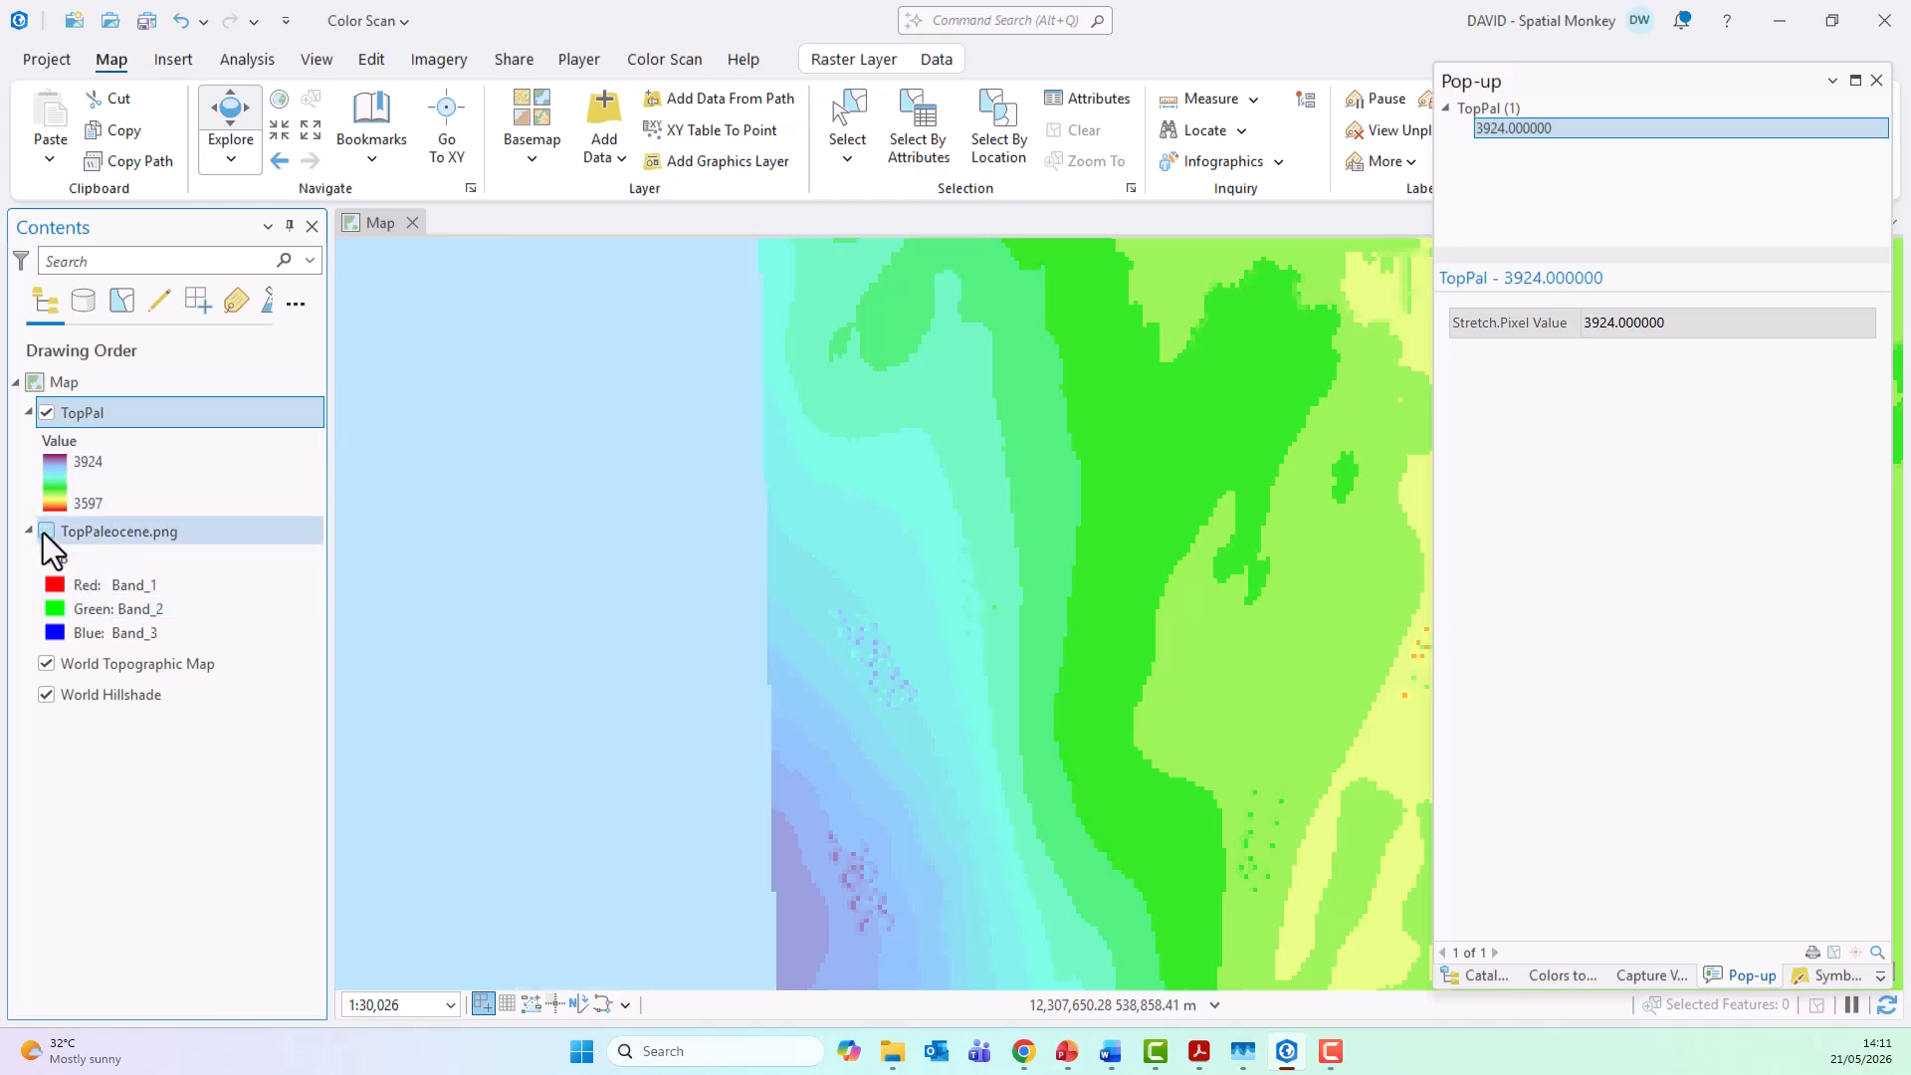
Step: Sample a stray speckle pixel in the southwest with the Color Picker and look up its assigned value in Colors to Values
{"action": "left_click", "coordinate": [1562, 976]}
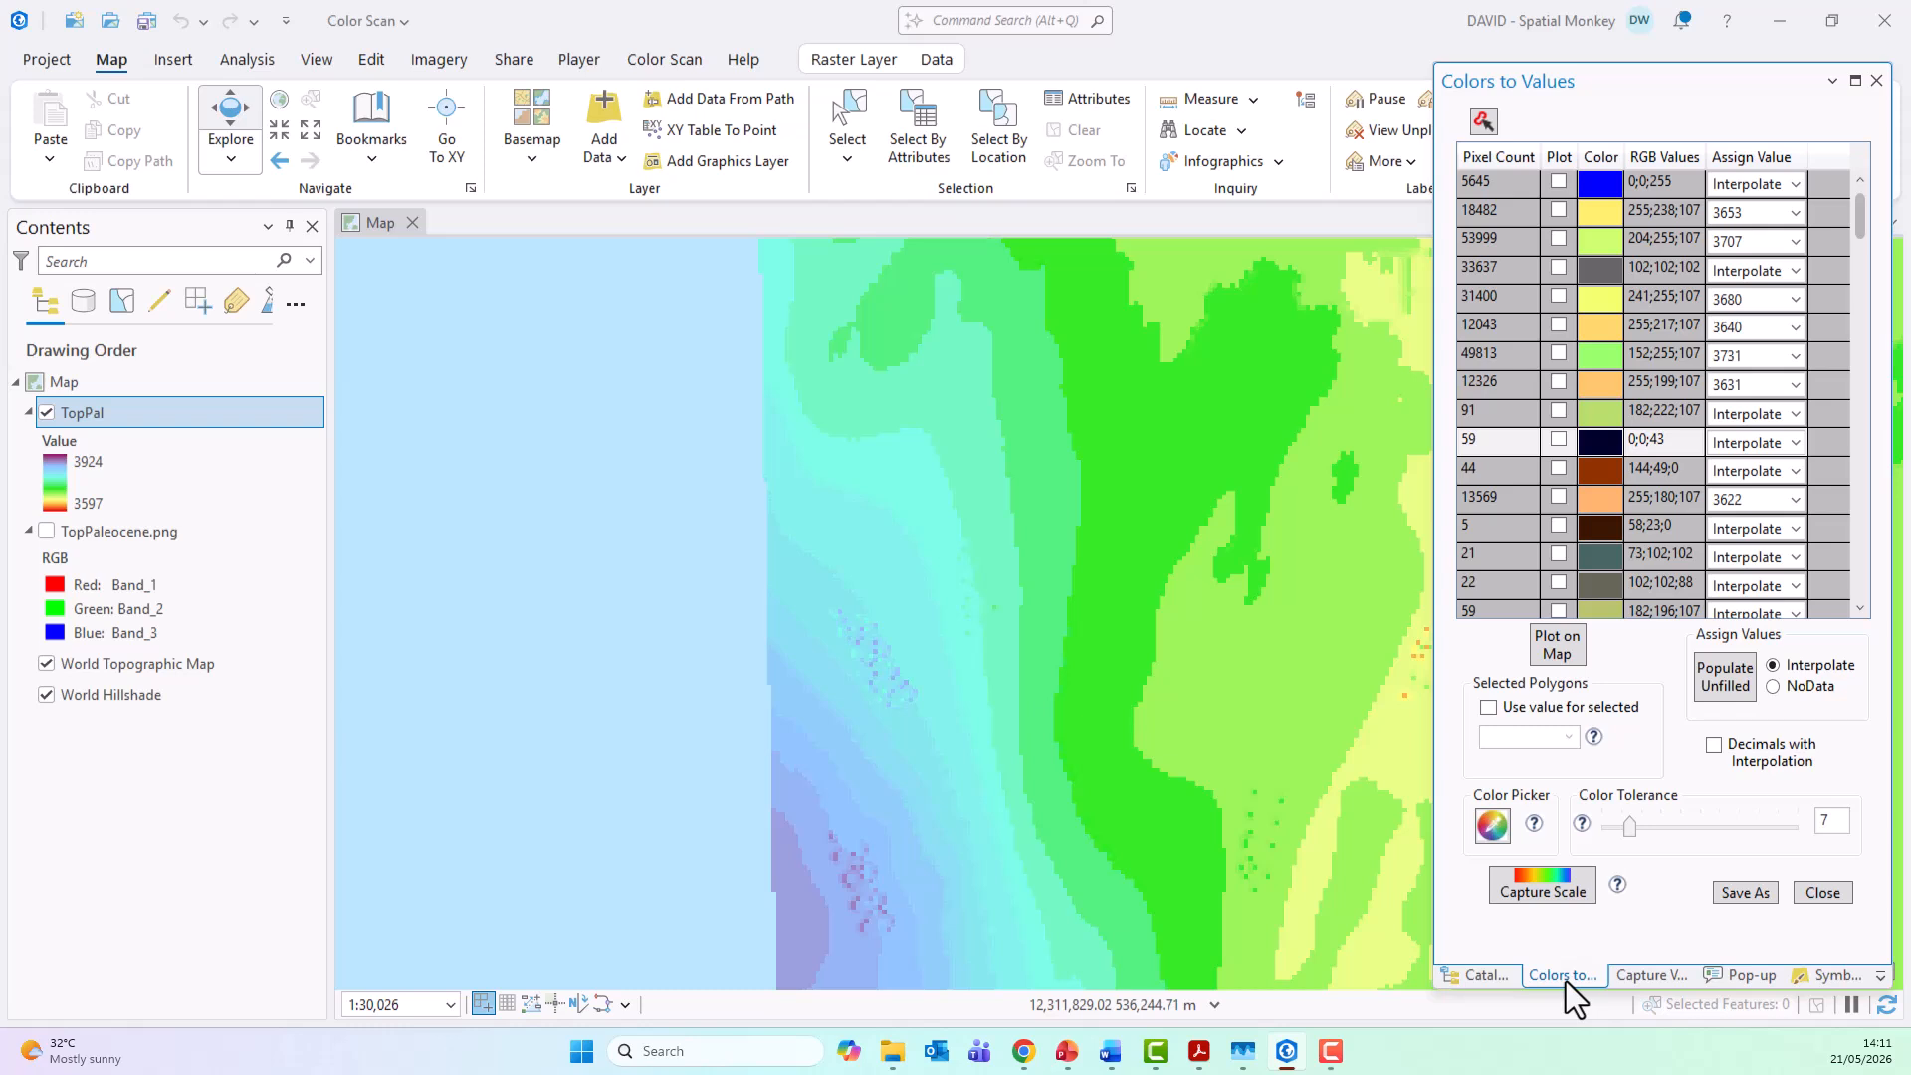
{"action": "left_click", "coordinate": [1493, 826]}
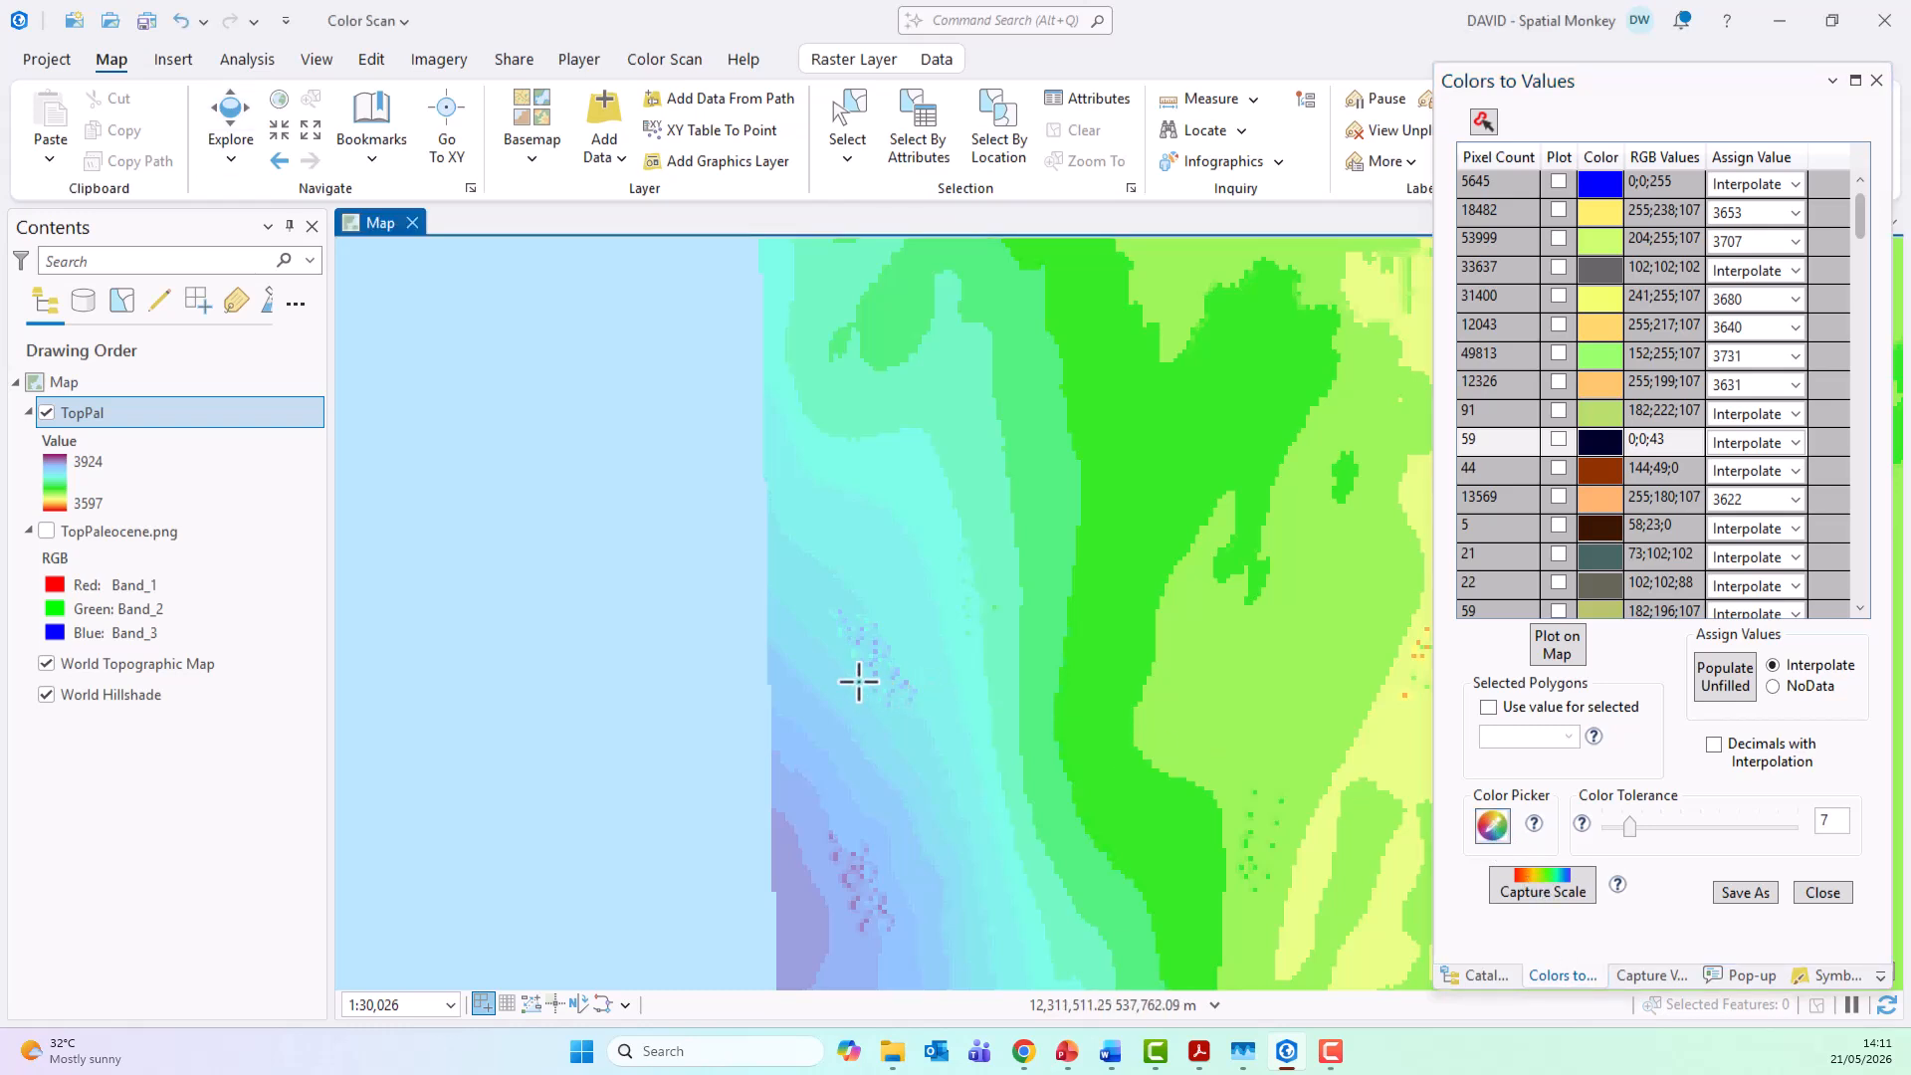
{"action": "left_click", "coordinate": [897, 675]}
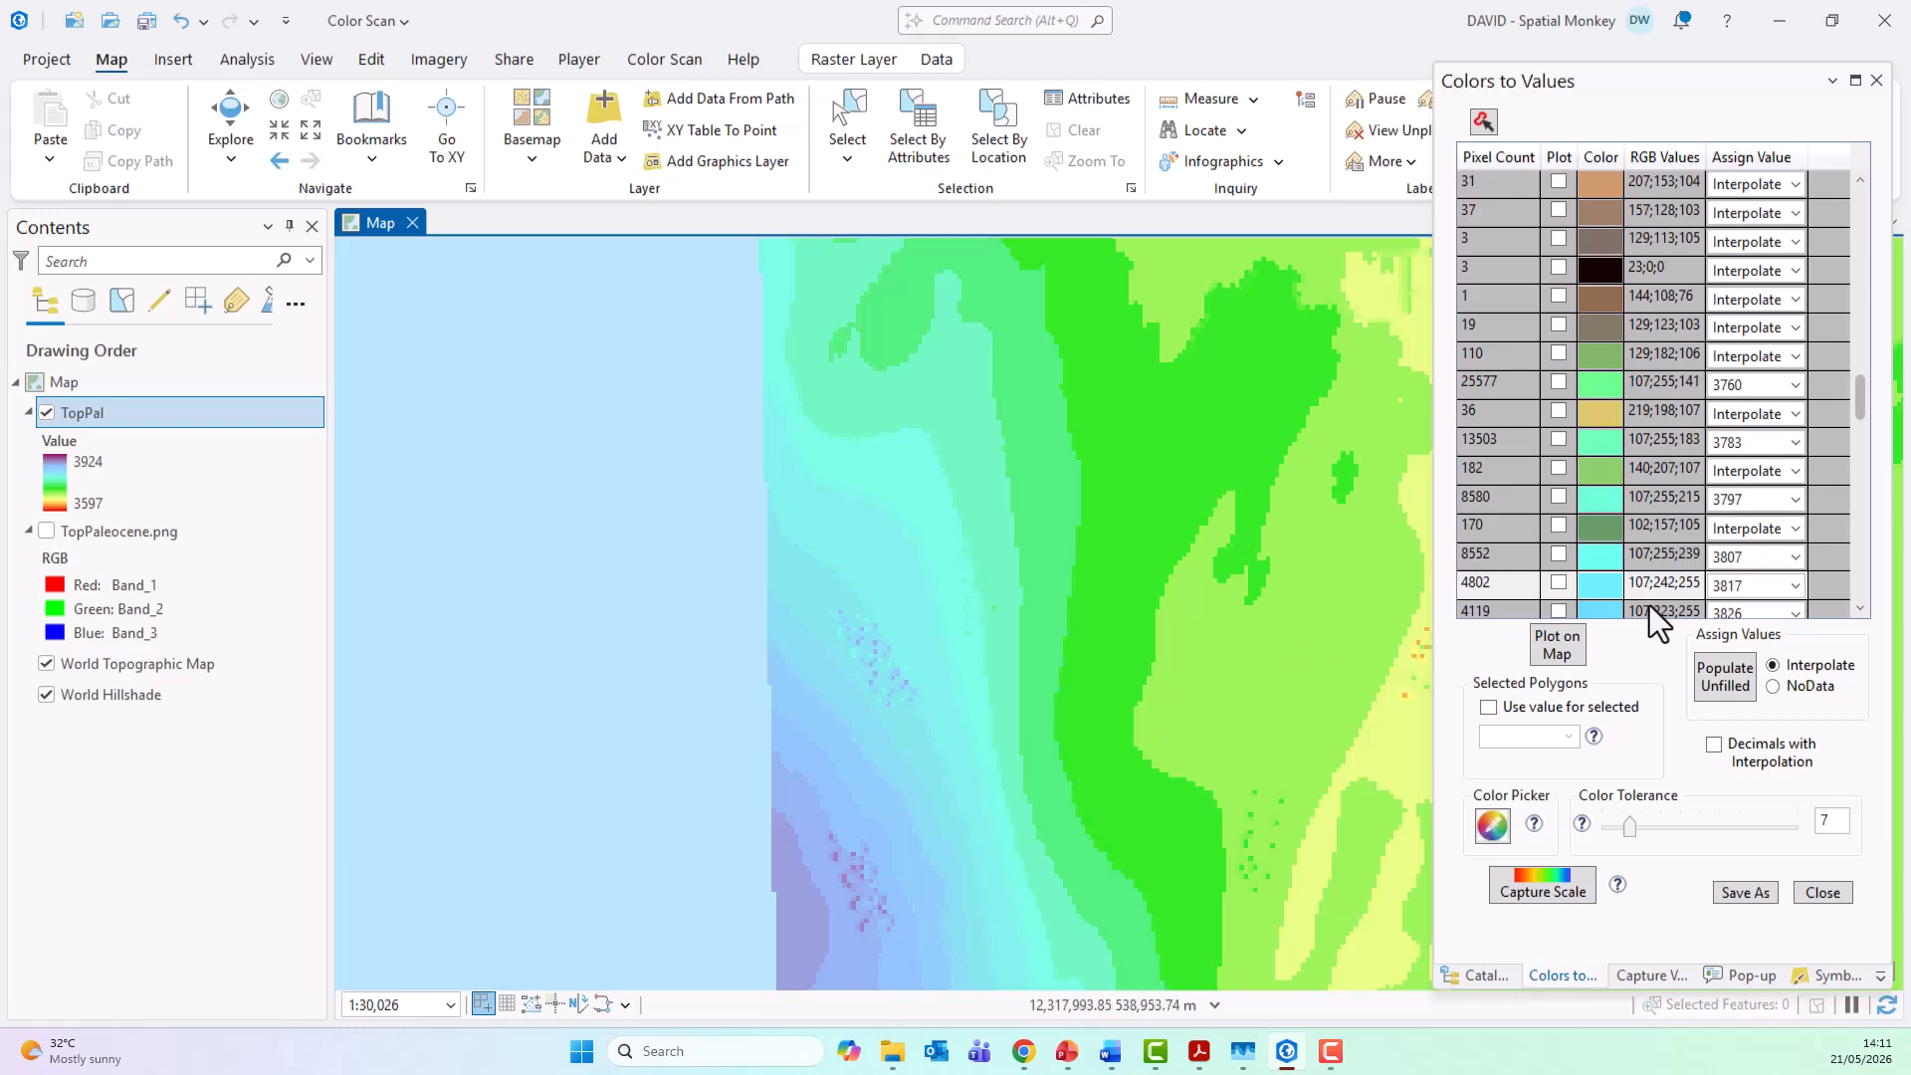
{"action": "left_click", "coordinate": [1801, 594]}
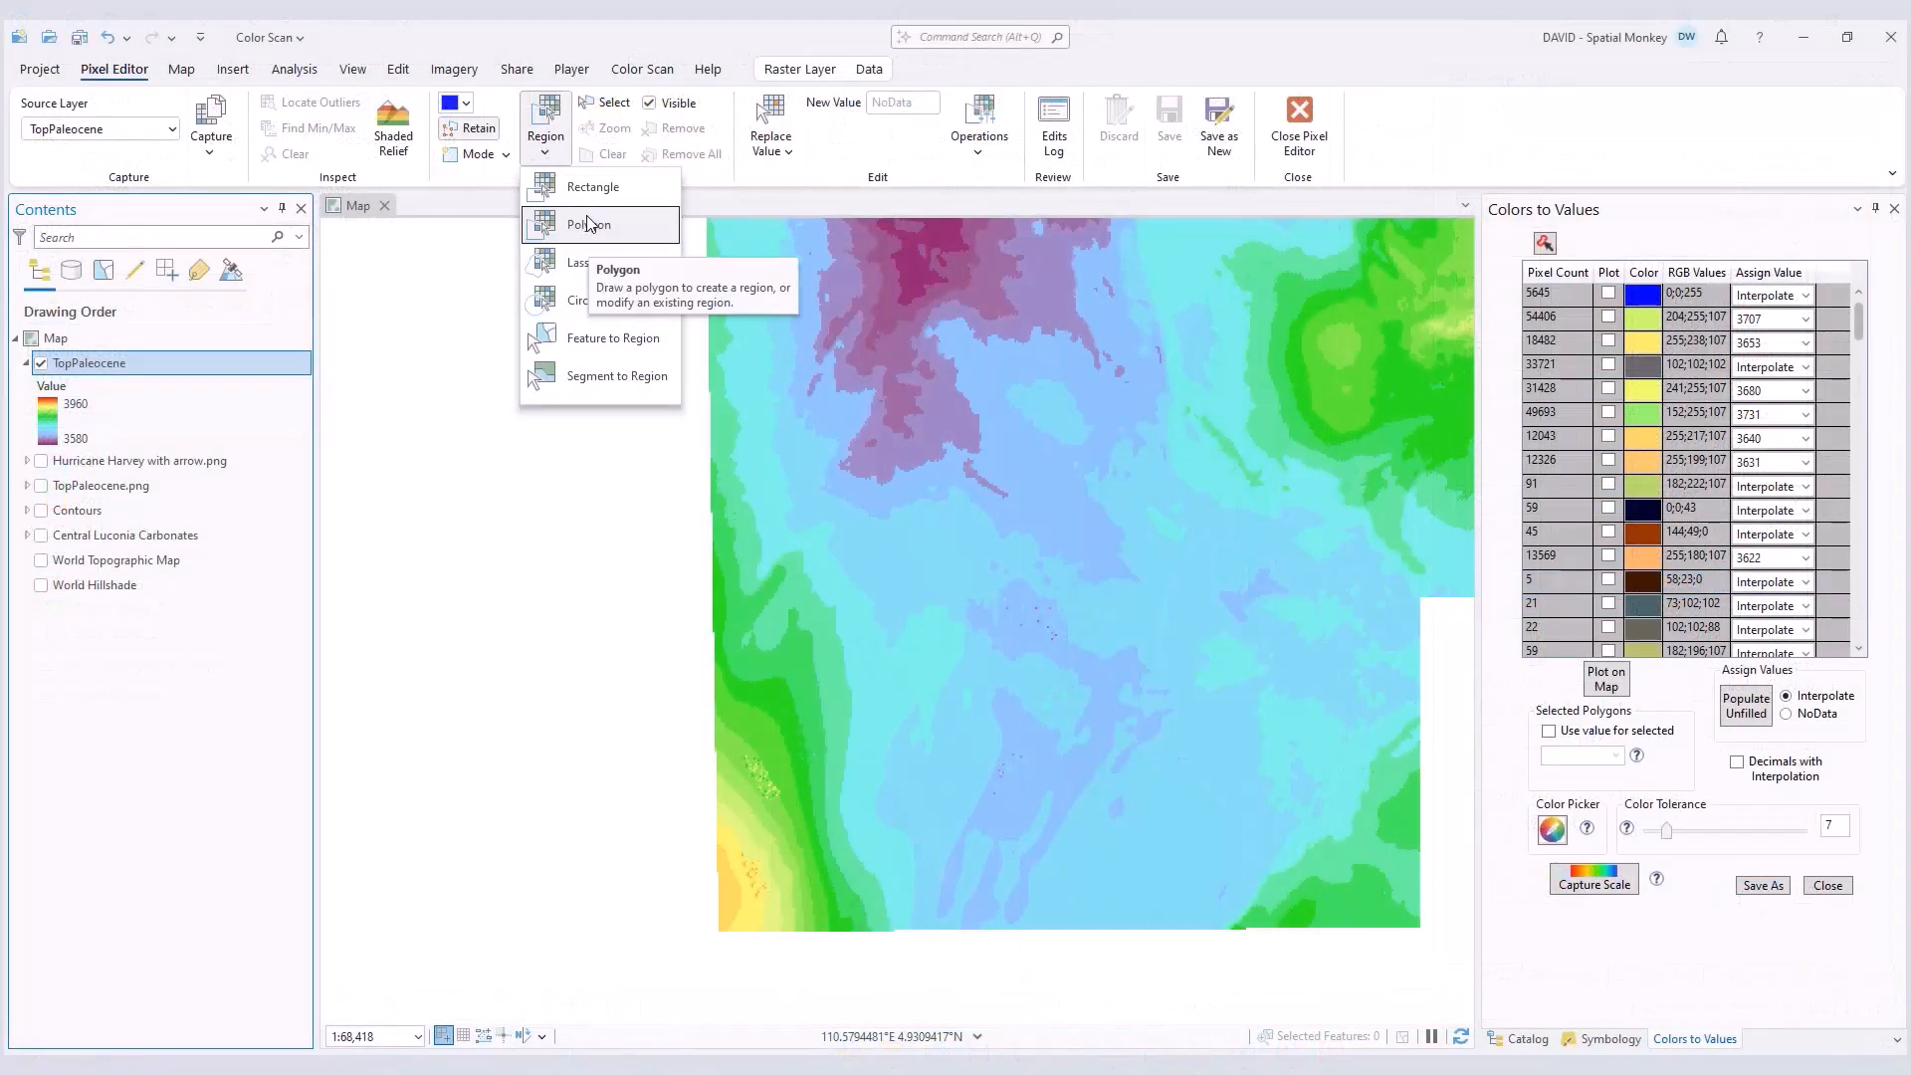
Step: Draw a five-sided polygon region around the speckled pixels in the green southwestern part of the TopPaleocene raster
{"action": "left_click", "coordinate": [588, 231]}
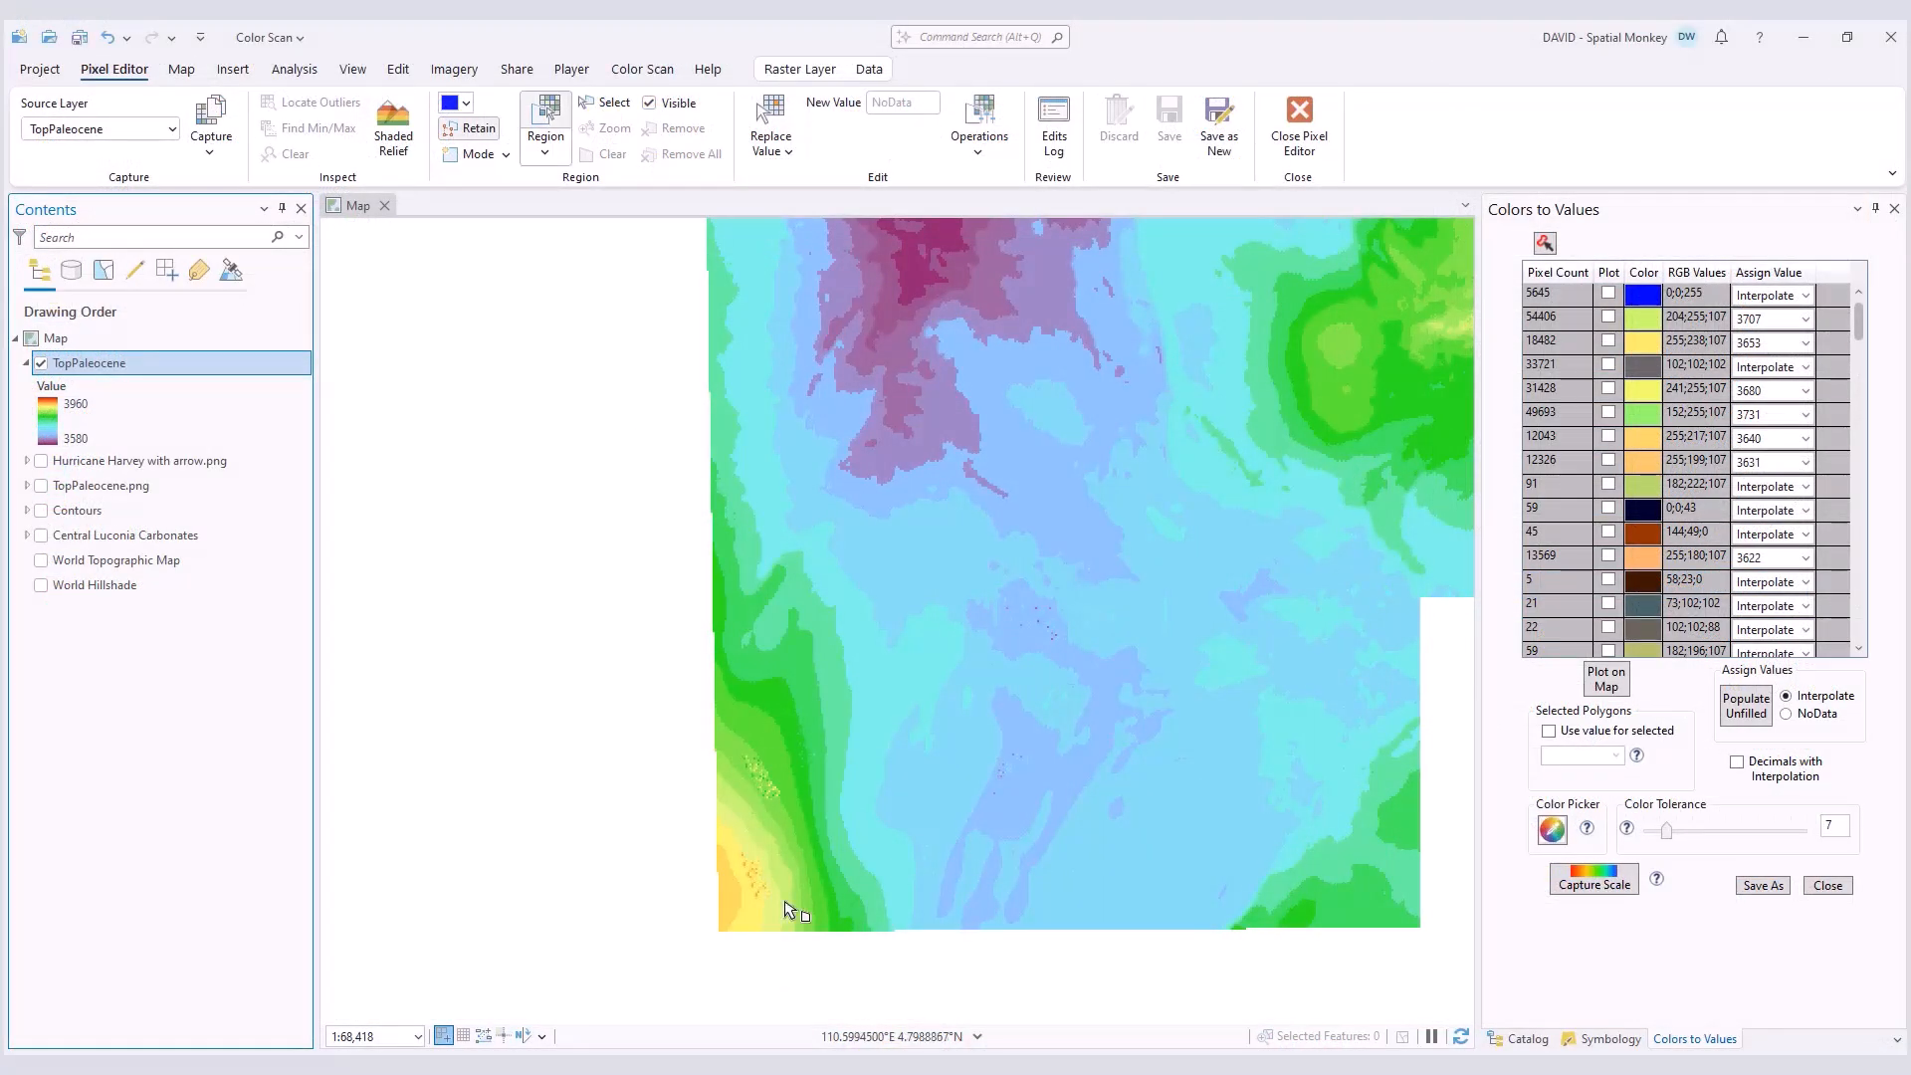
{"action": "left_click", "coordinate": [734, 759]}
{"action": "left_click", "coordinate": [745, 794]}
{"action": "left_click", "coordinate": [771, 820]}
{"action": "left_click", "coordinate": [788, 798]}
{"action": "double_click", "coordinate": [752, 742]}
Step: Draw a polygon region around the speckled pixels in the yellow area near the raster's southwest corner
{"action": "left_click", "coordinate": [732, 853]}
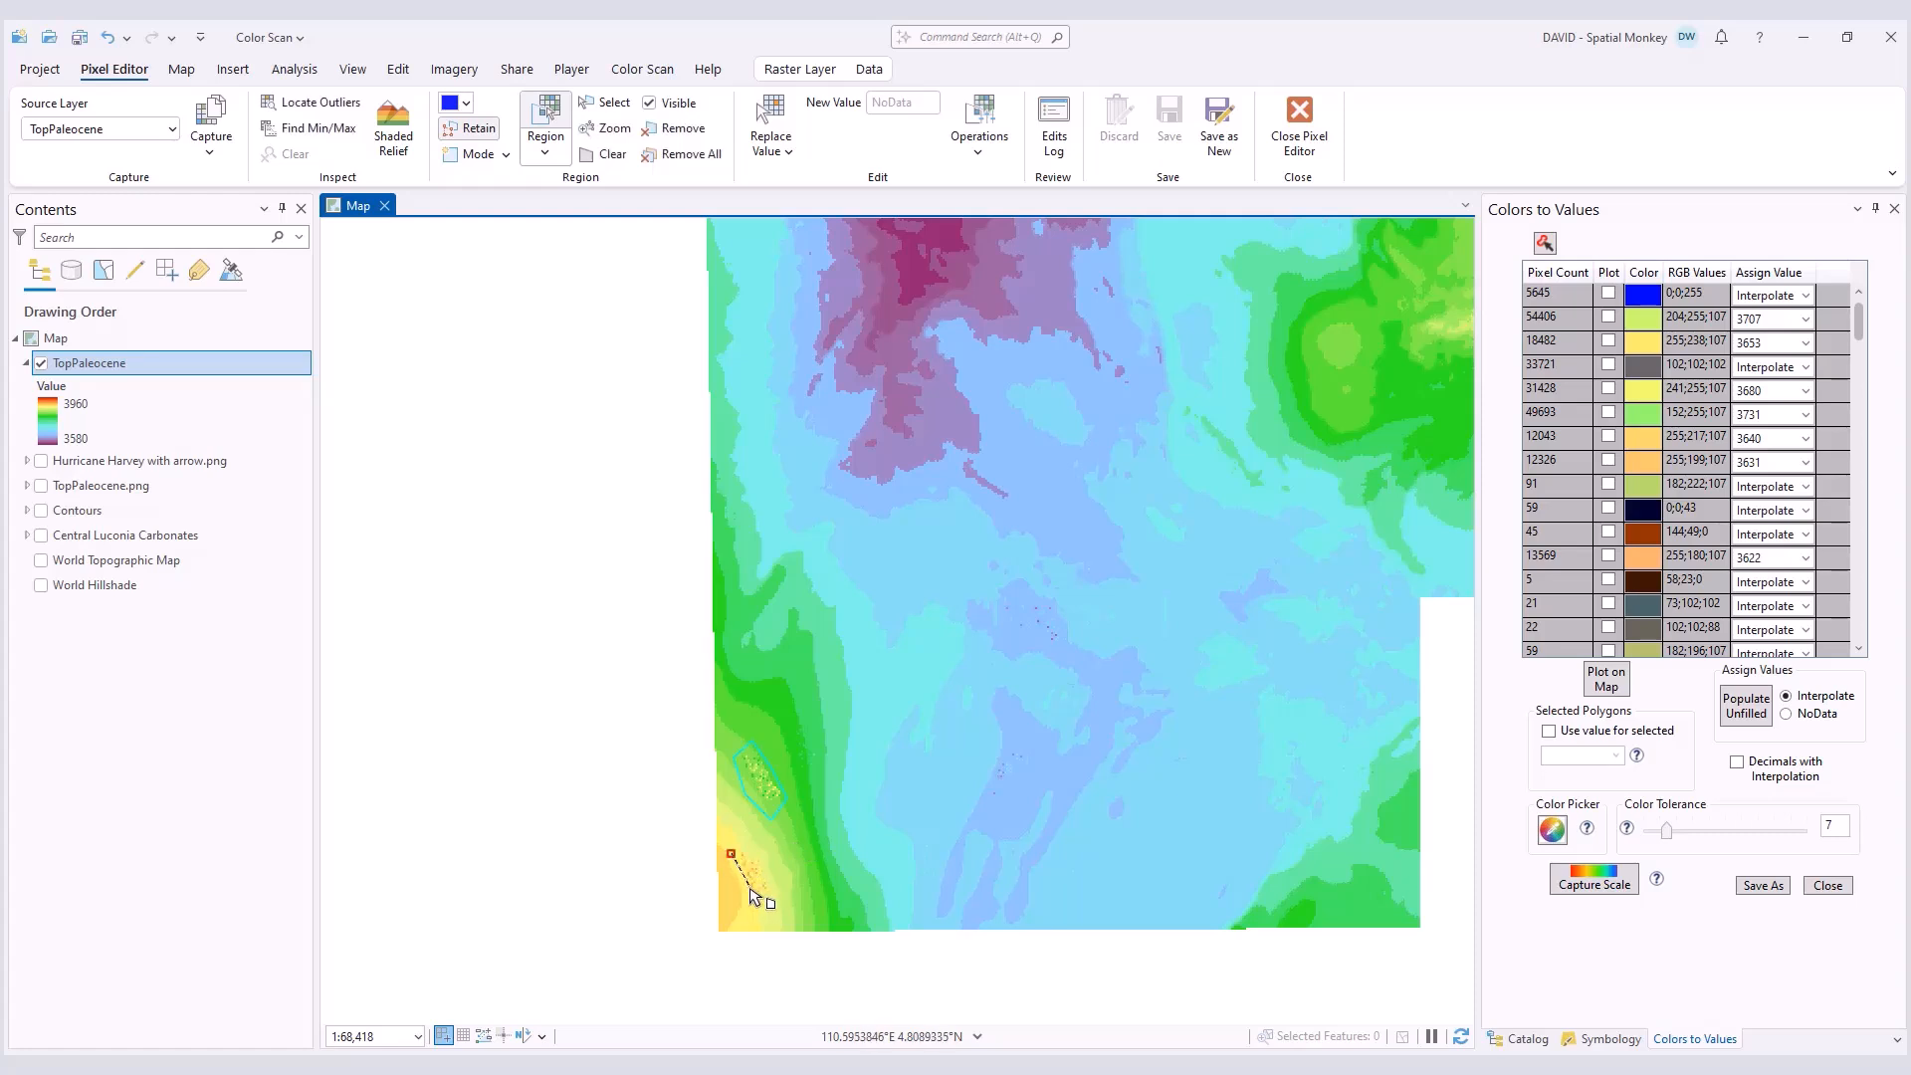
{"action": "left_click", "coordinate": [743, 889]}
{"action": "left_click", "coordinate": [761, 912]}
{"action": "left_click", "coordinate": [776, 899]}
{"action": "left_click", "coordinate": [777, 880]}
{"action": "double_click", "coordinate": [744, 844]}
Step: Draw two more polygon regions in the blue south-central area, one around the speckles and one southwest of it
{"action": "left_click", "coordinate": [1007, 744]}
{"action": "left_click", "coordinate": [980, 804]}
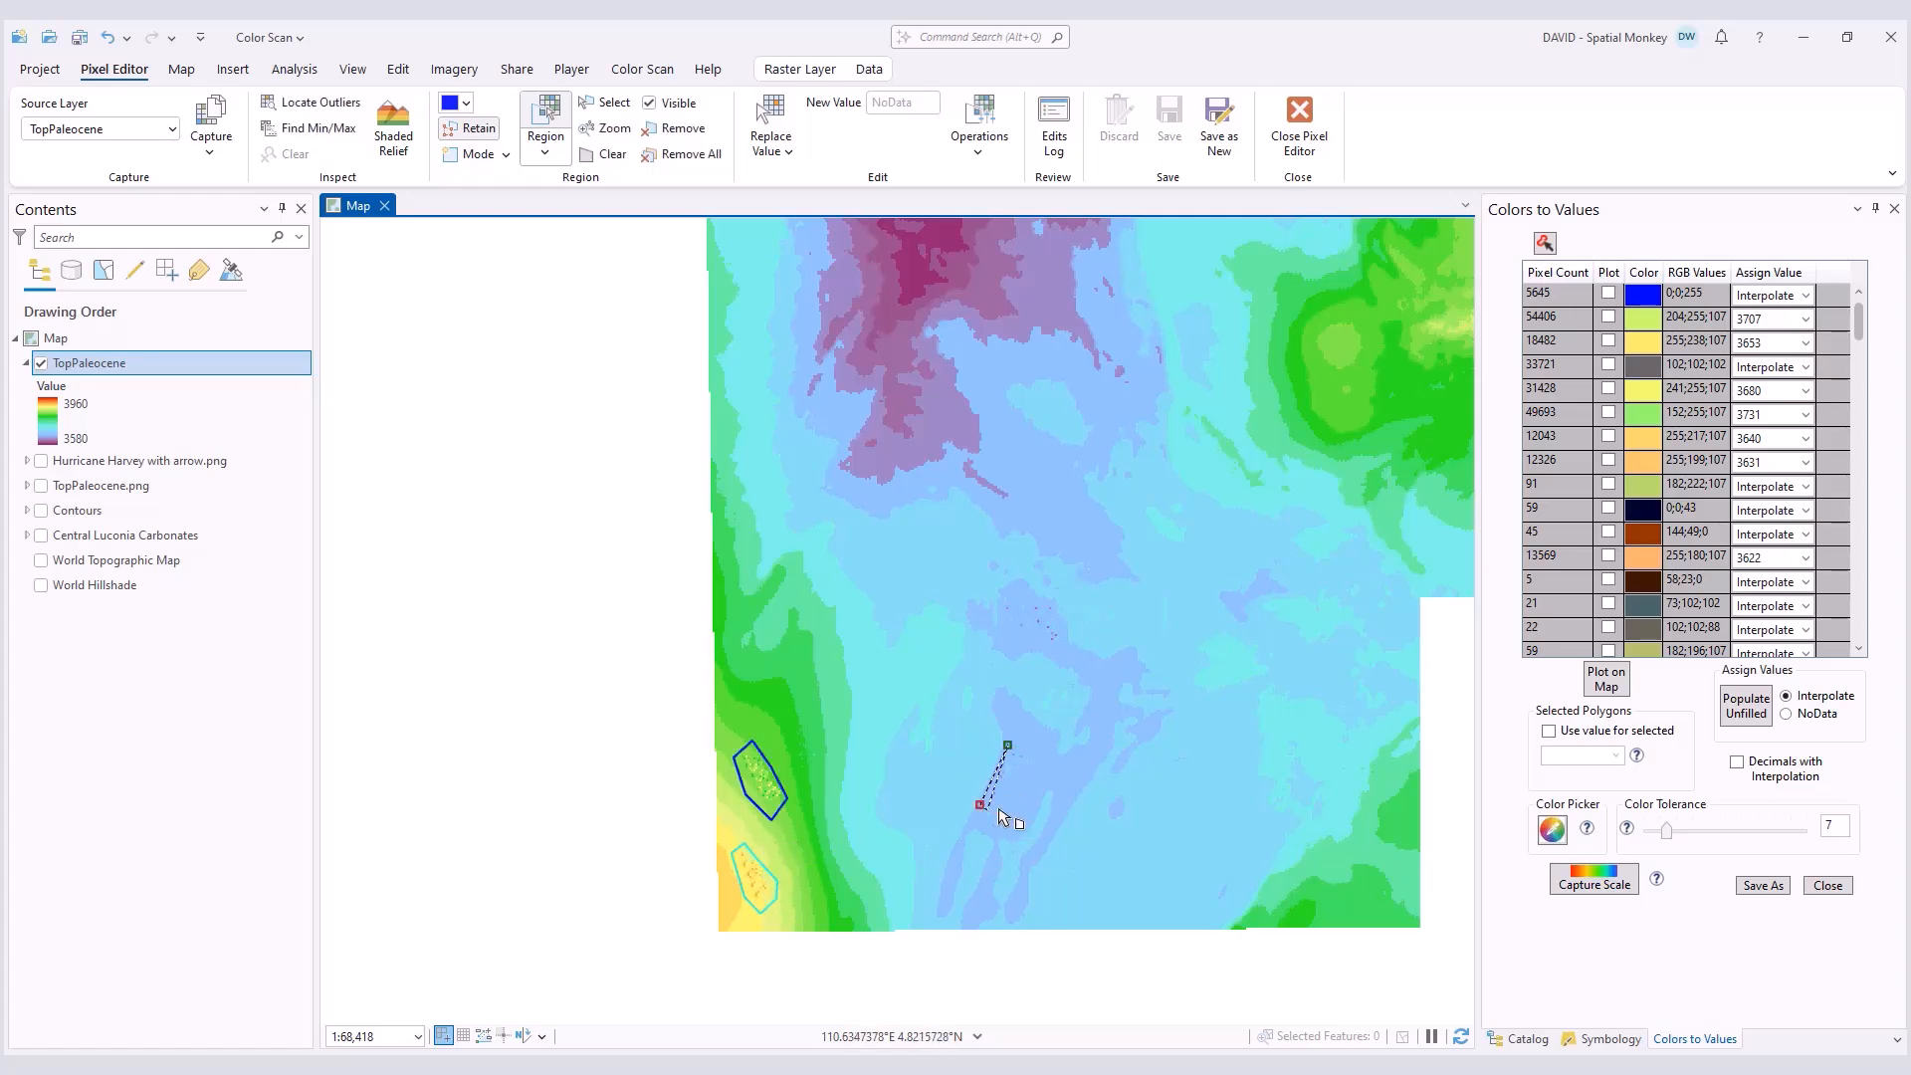
{"action": "left_click", "coordinate": [999, 808]}
{"action": "left_click", "coordinate": [1032, 770]}
{"action": "double_click", "coordinate": [1038, 745]}
{"action": "left_click", "coordinate": [911, 824]}
{"action": "left_click", "coordinate": [916, 887]}
{"action": "left_click", "coordinate": [933, 876]}
{"action": "double_click", "coordinate": [953, 800]}
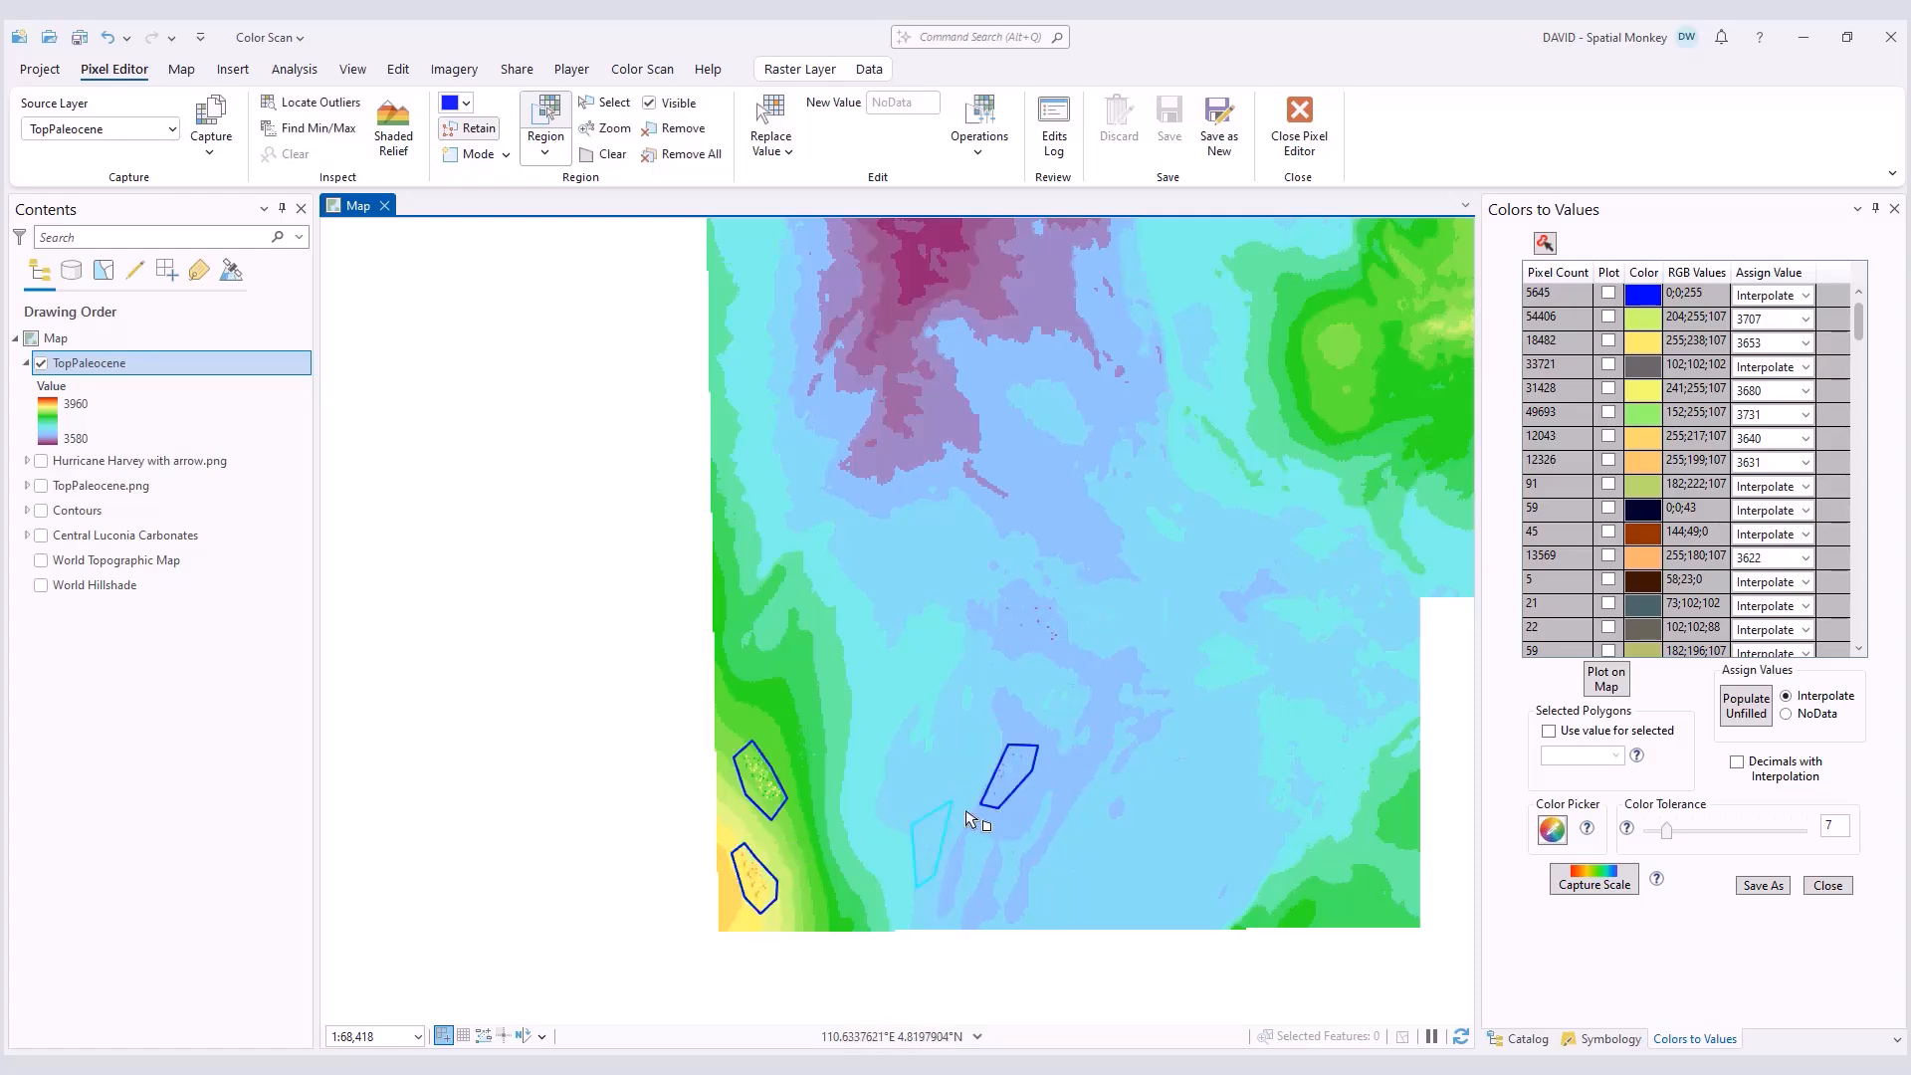
Step: Interpolate the pixels of the two south-central regions from their edges using the Nearest Neighbor method
{"action": "left_click", "coordinate": [604, 102]}
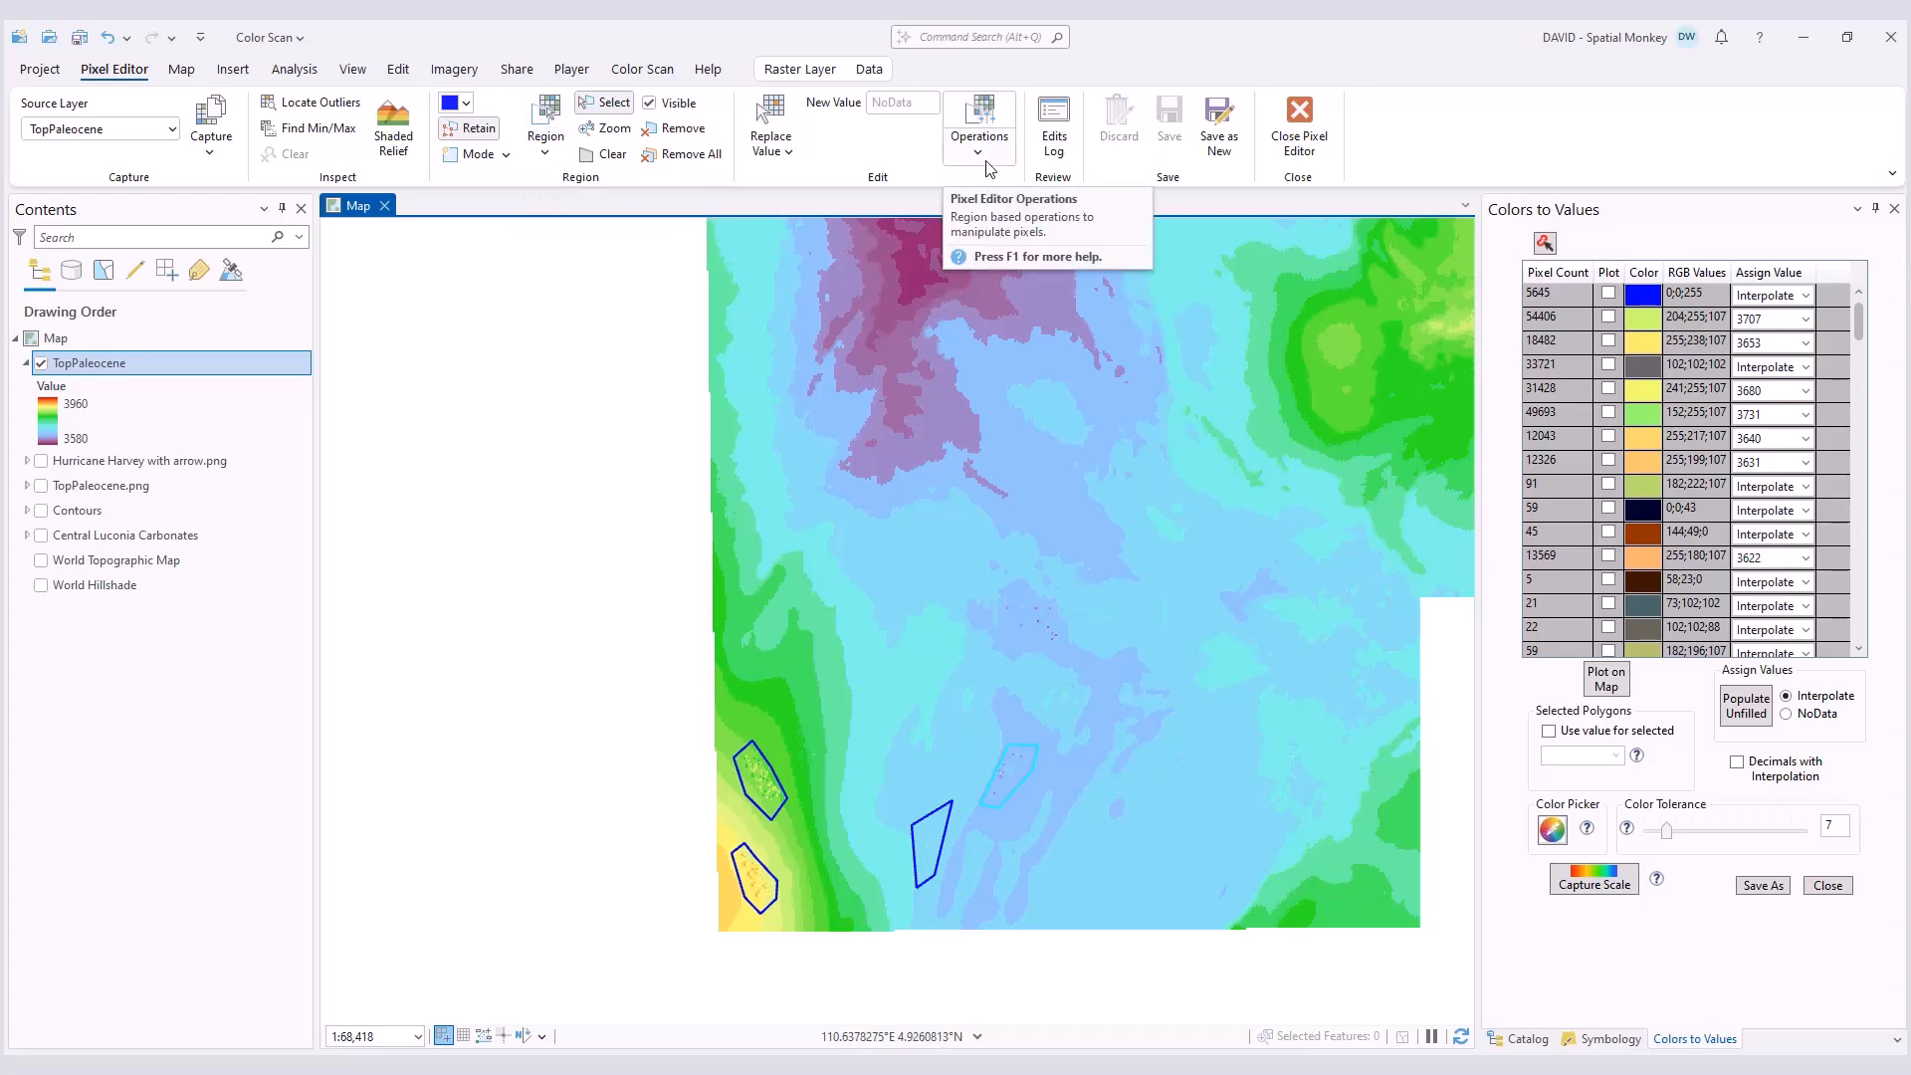
{"action": "left_click", "coordinate": [980, 124]}
{"action": "left_click", "coordinate": [1028, 577]}
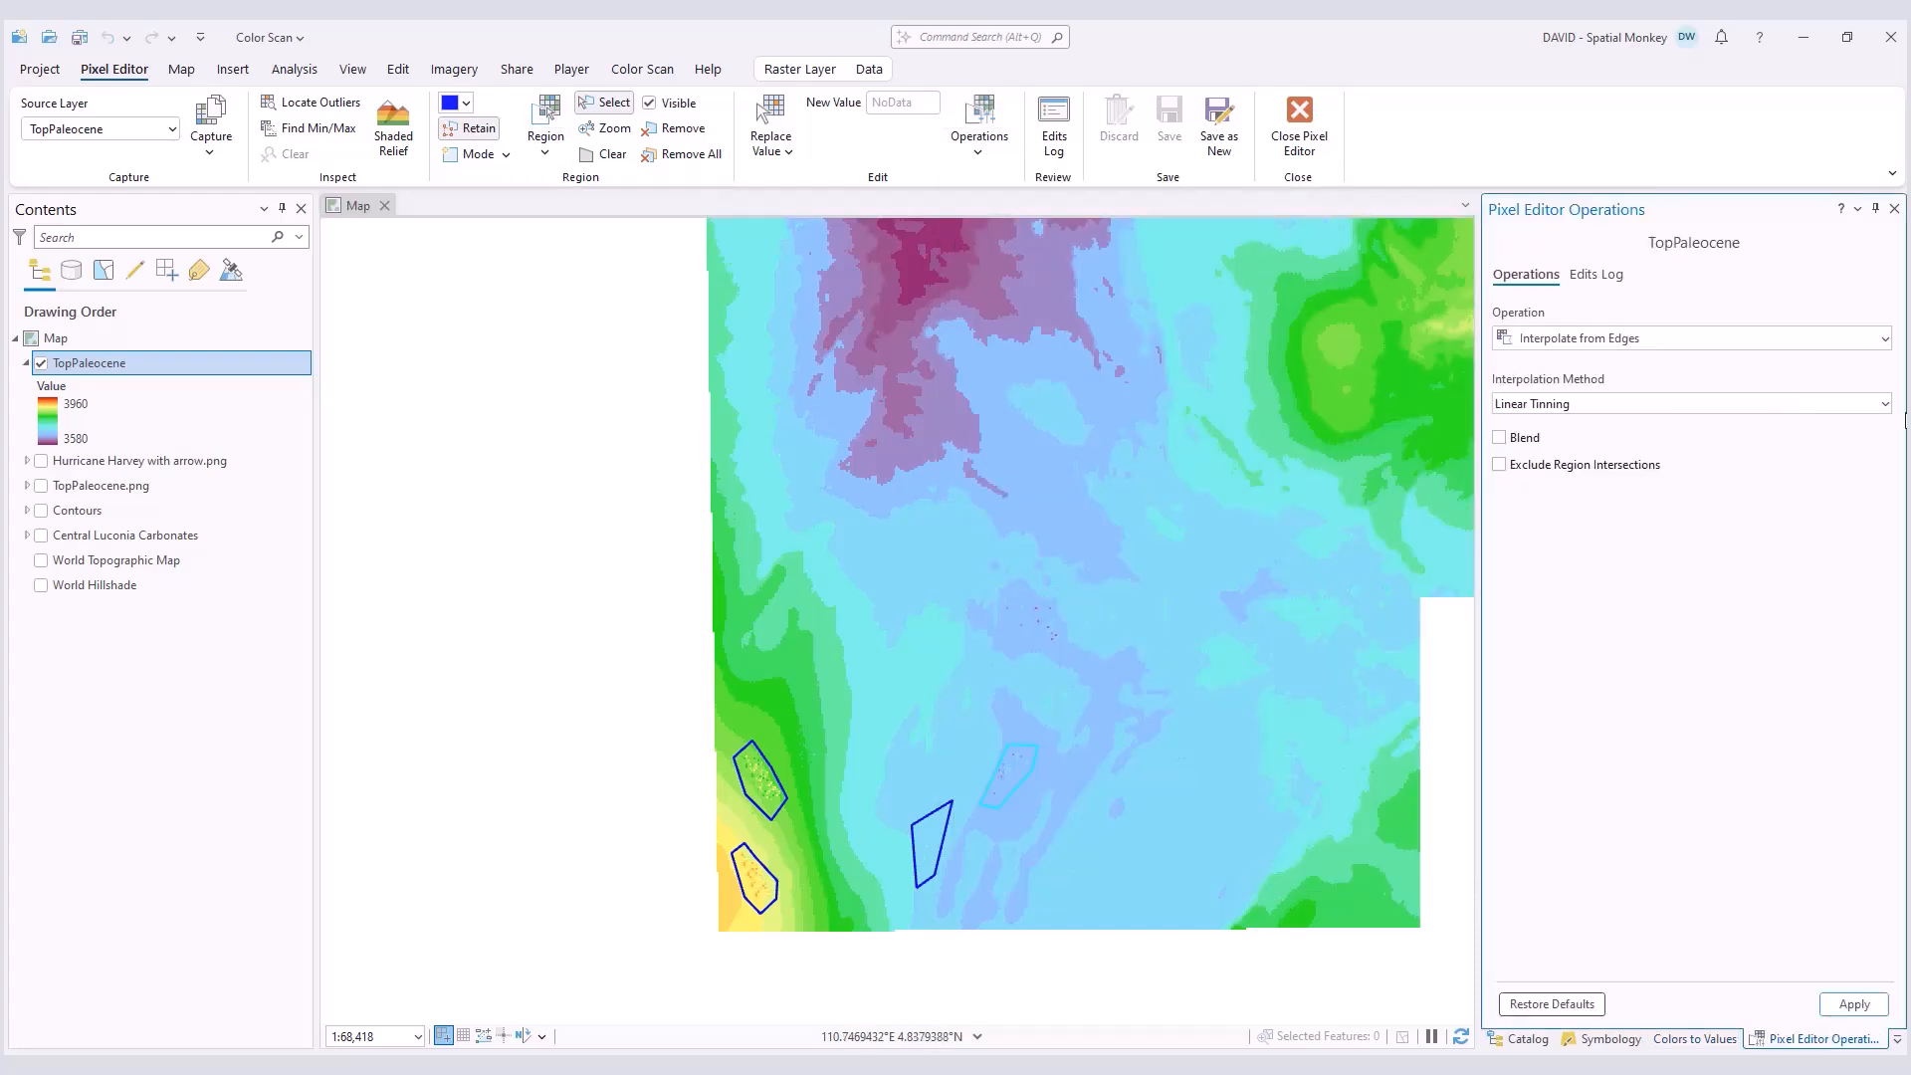
{"action": "left_click", "coordinate": [1572, 403]}
{"action": "left_click", "coordinate": [1573, 424]}
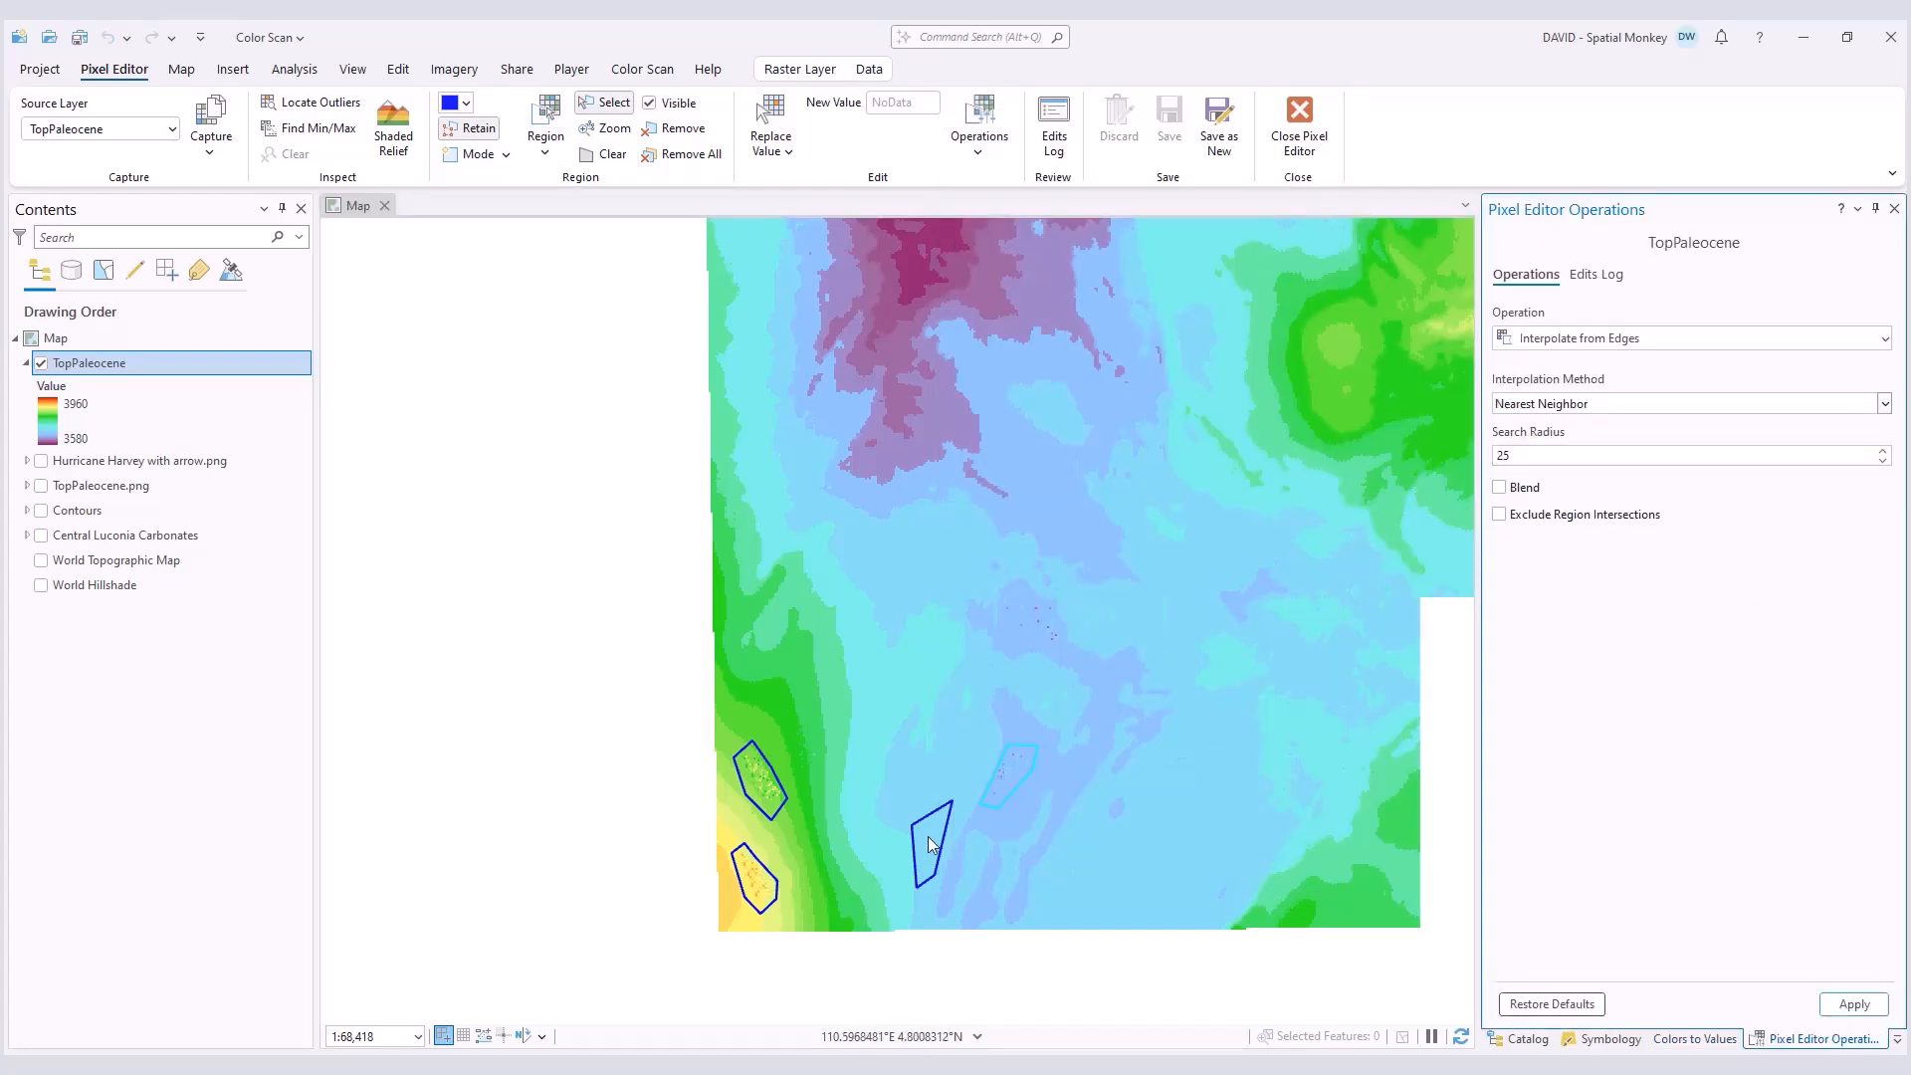
{"action": "left_click", "coordinate": [1853, 1004]}
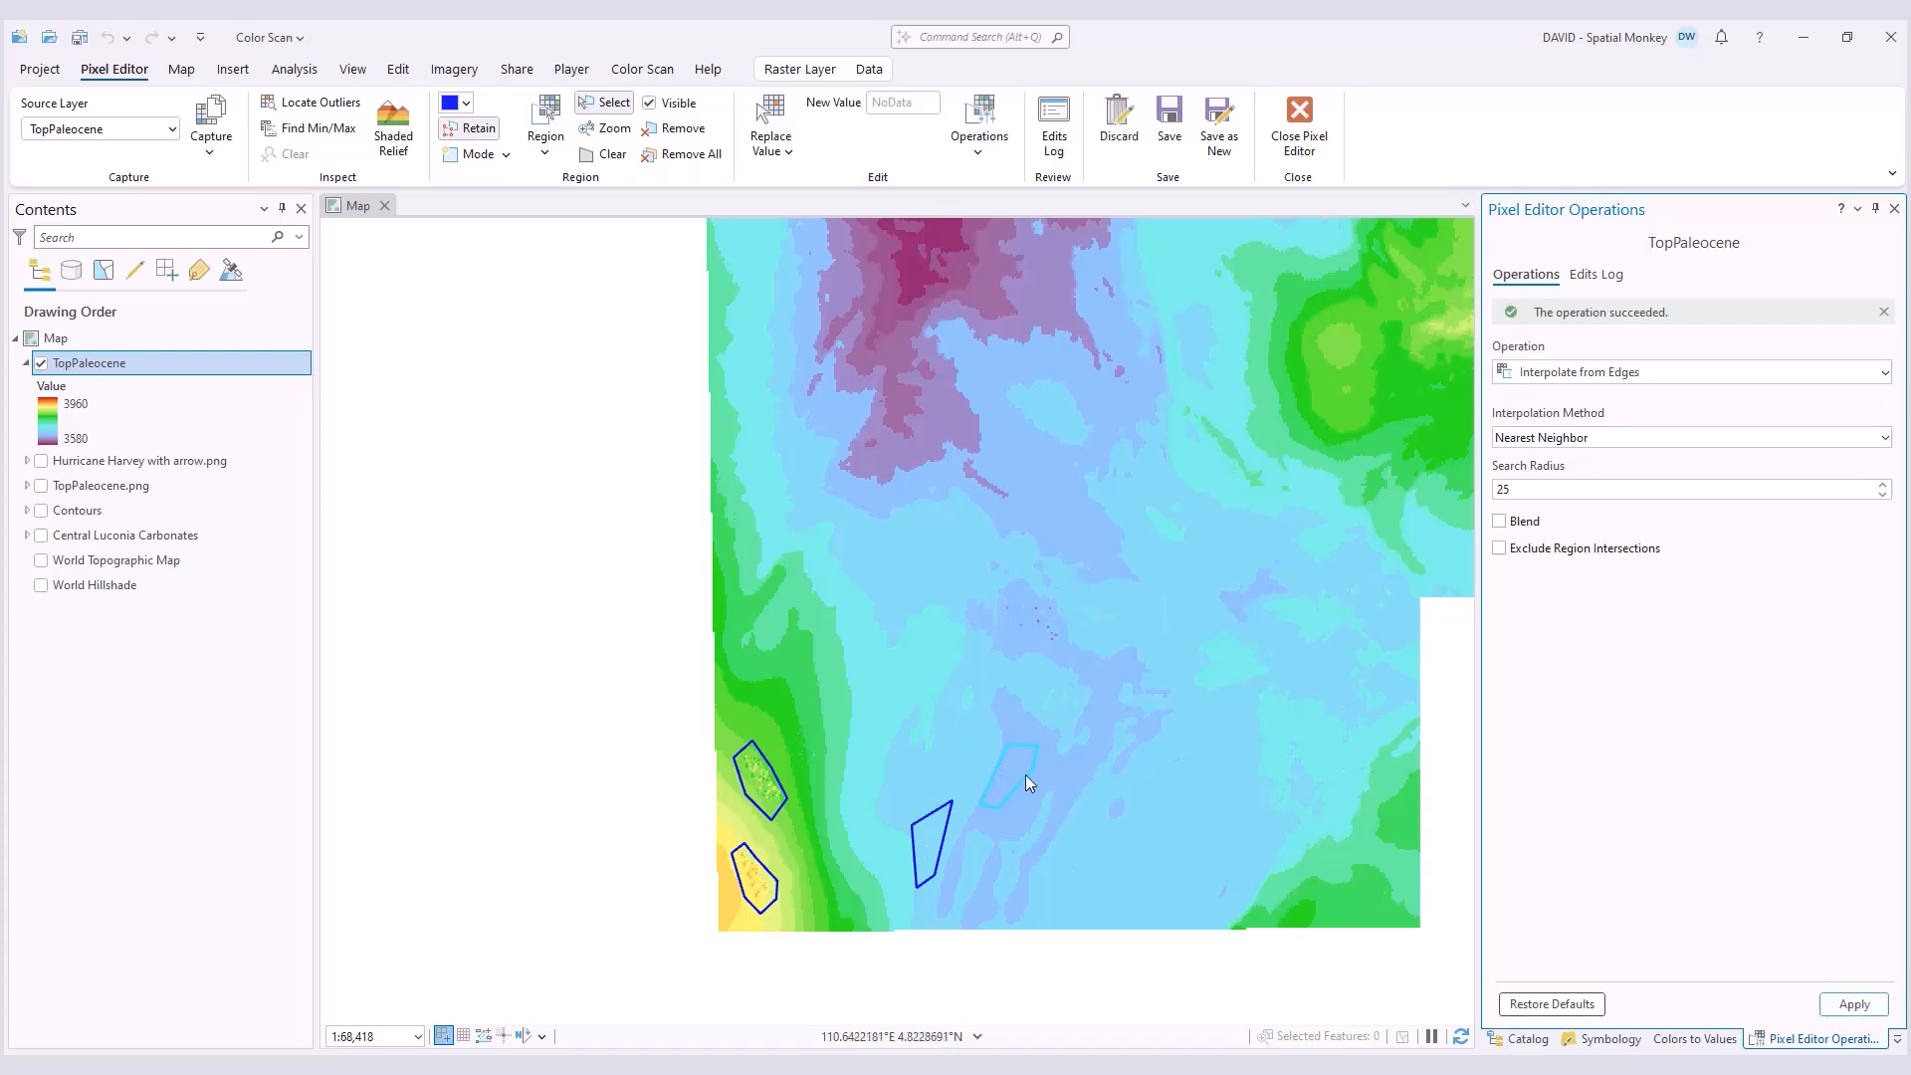
Step: Apply the same edge interpolation to the two southwestern regions and remove all regions from the map
{"action": "left_click", "coordinate": [756, 765]}
{"action": "left_click", "coordinate": [748, 885]}
{"action": "left_click", "coordinate": [1849, 1005]}
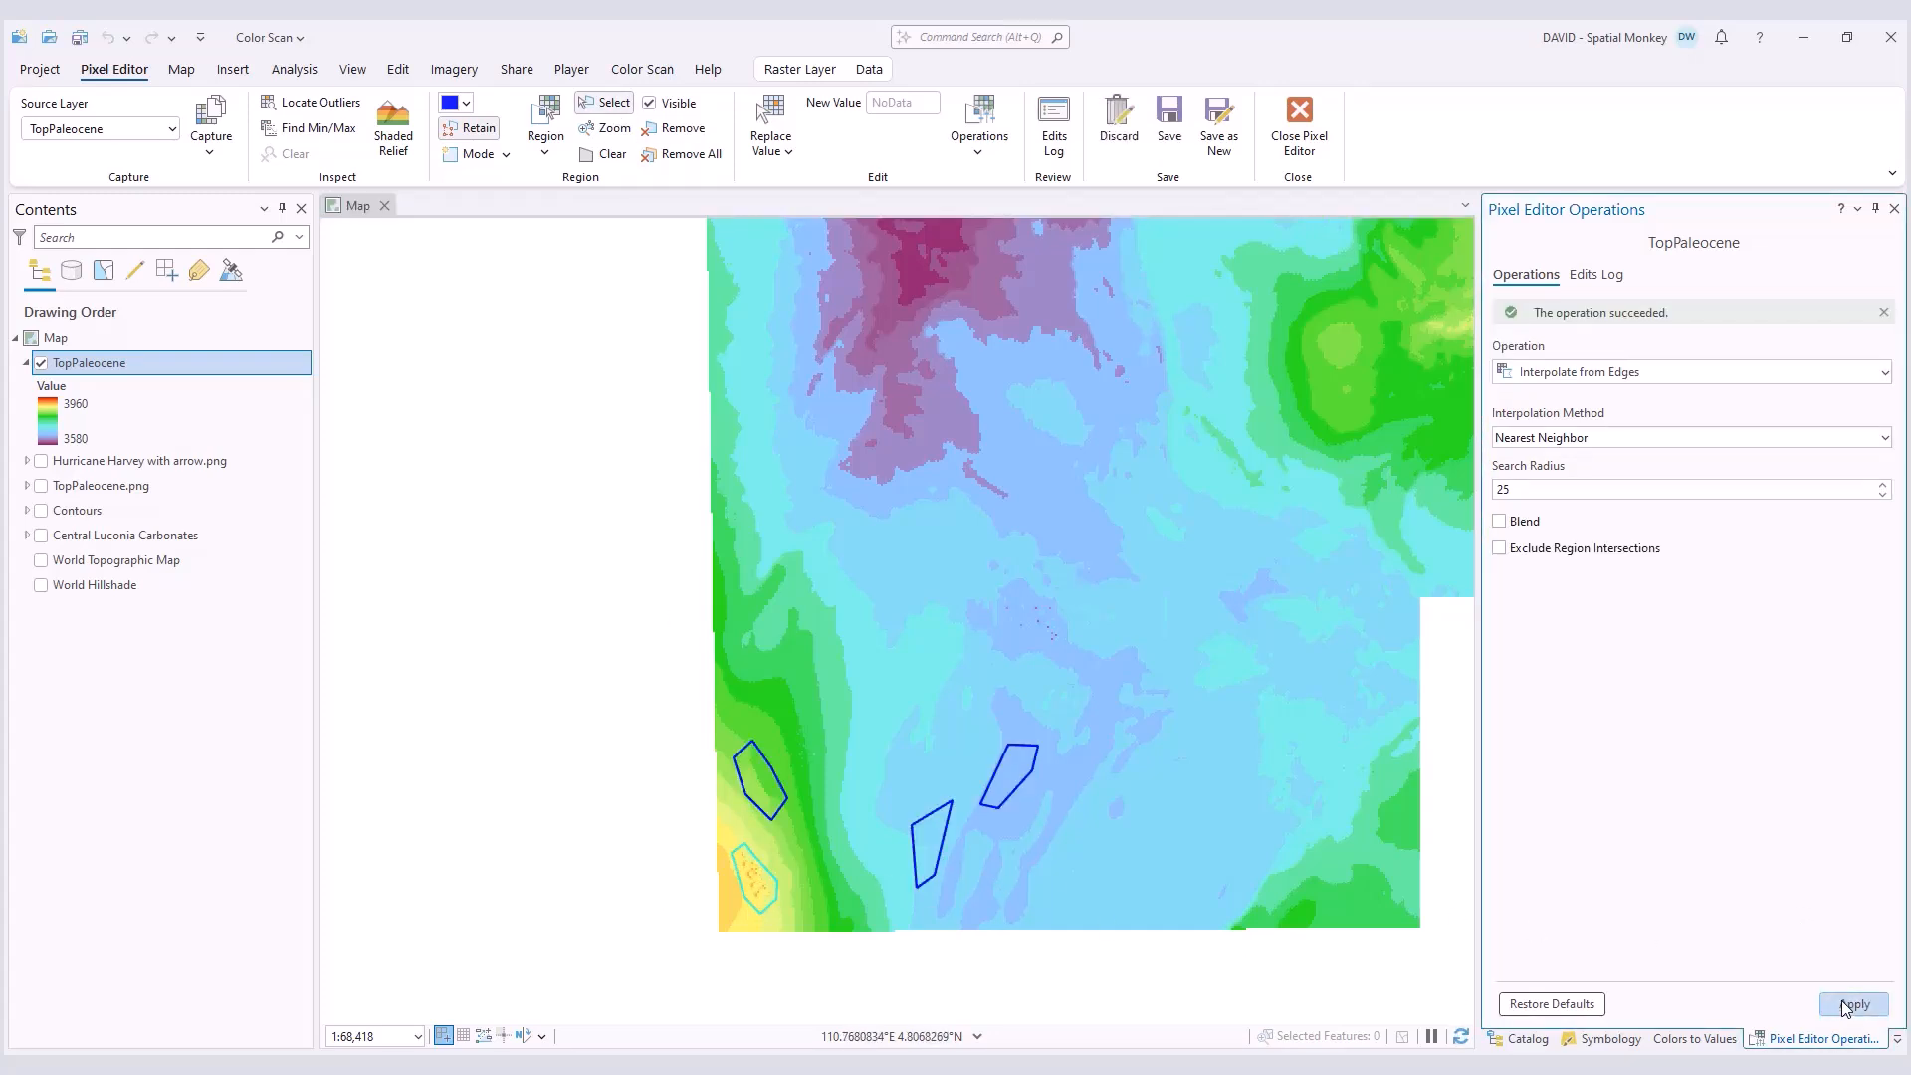
{"action": "left_click", "coordinate": [685, 154]}
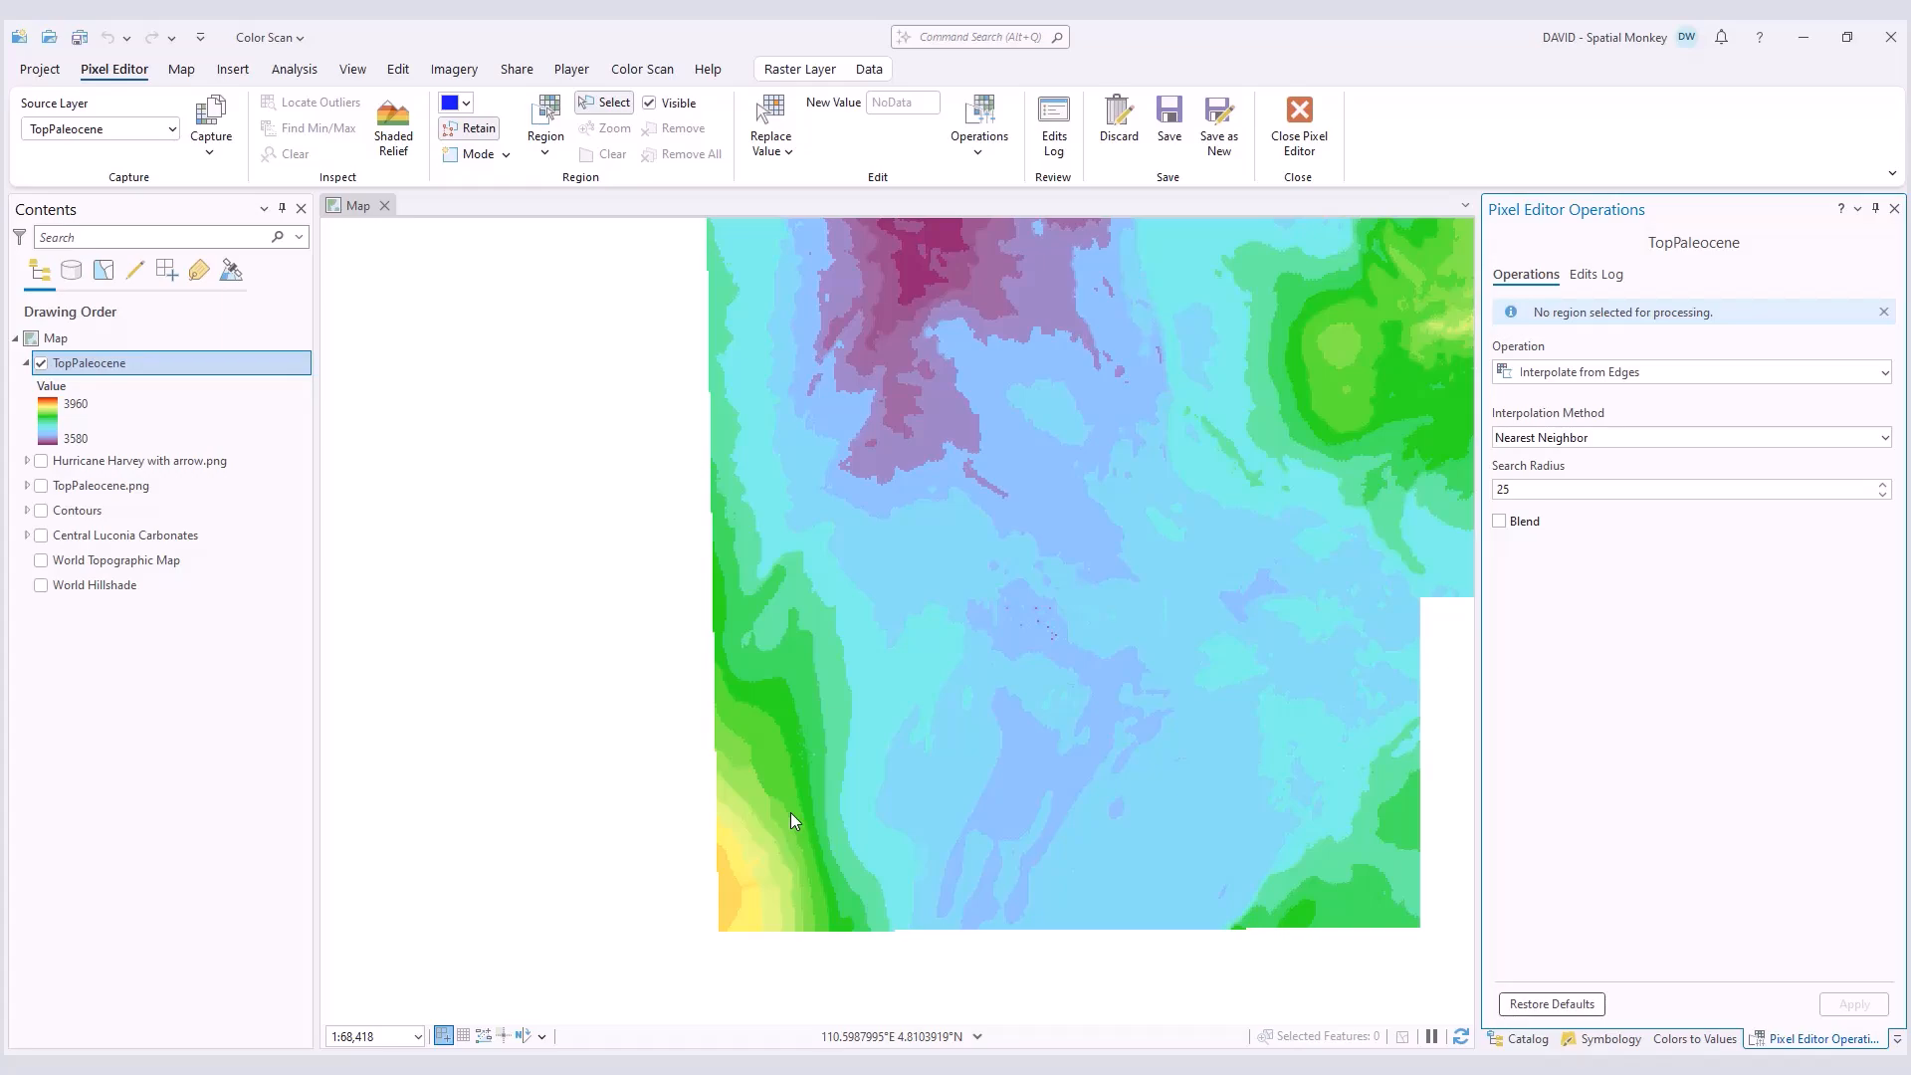